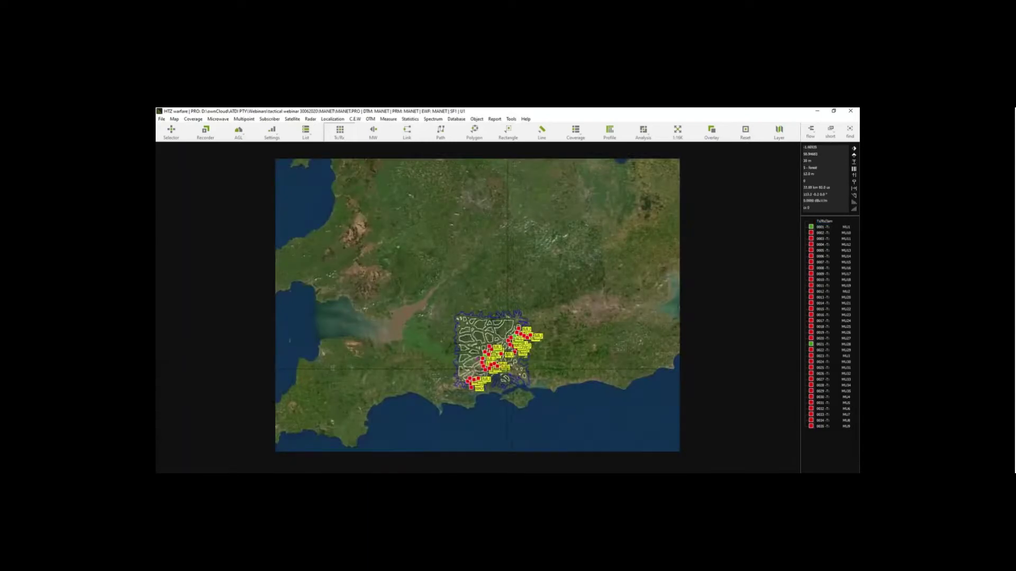
# Change the base map to the grey DEM relief and box-zoom onto the MU unit cluster.
pyautogui.scroll(1, 489, 358)
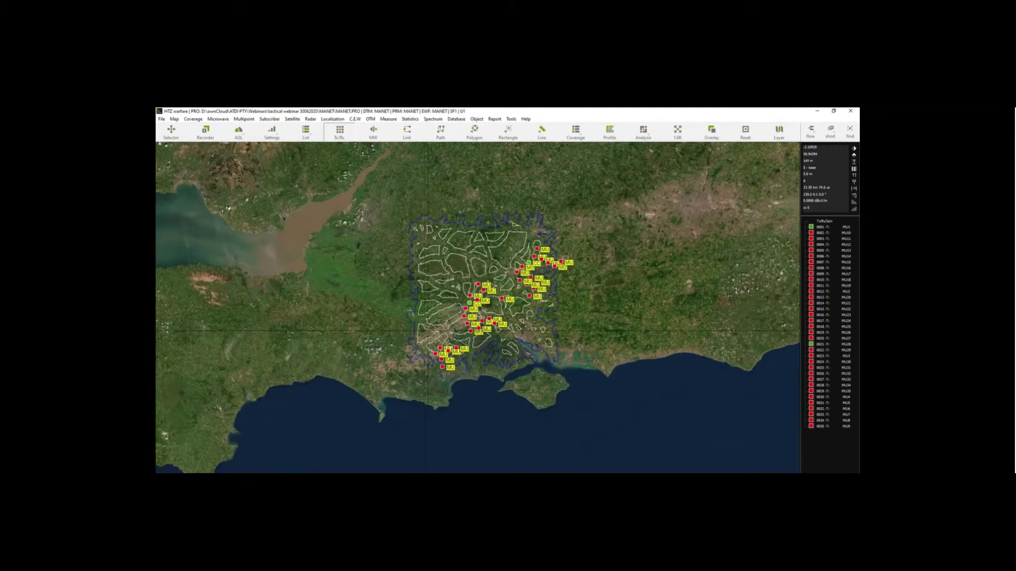
pyautogui.scroll(-2, 502, 412)
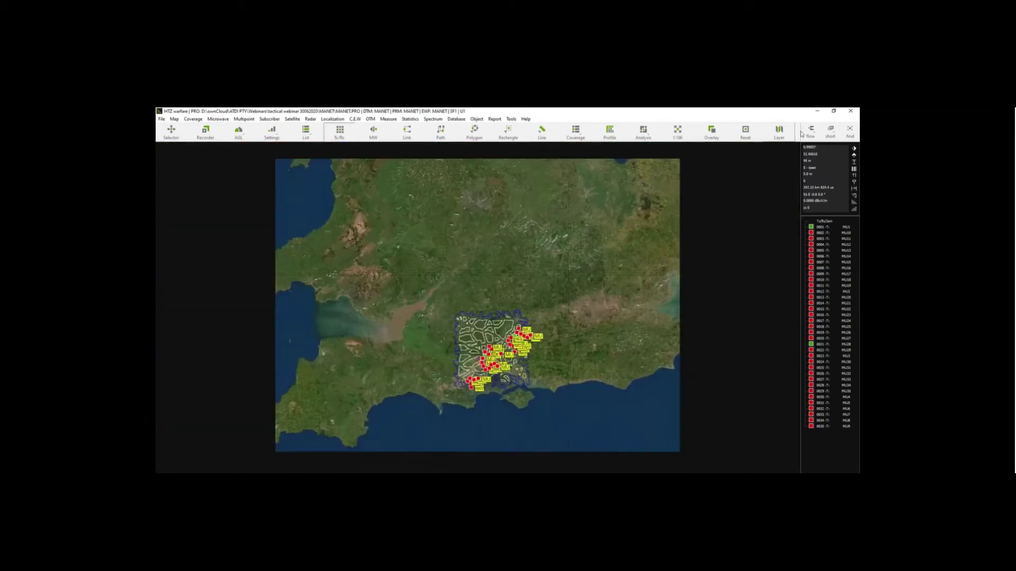
pyautogui.click(779, 131)
pyautogui.moveTo(623, 126); pyautogui.dragTo(611, 176)
pyautogui.click(516, 218)
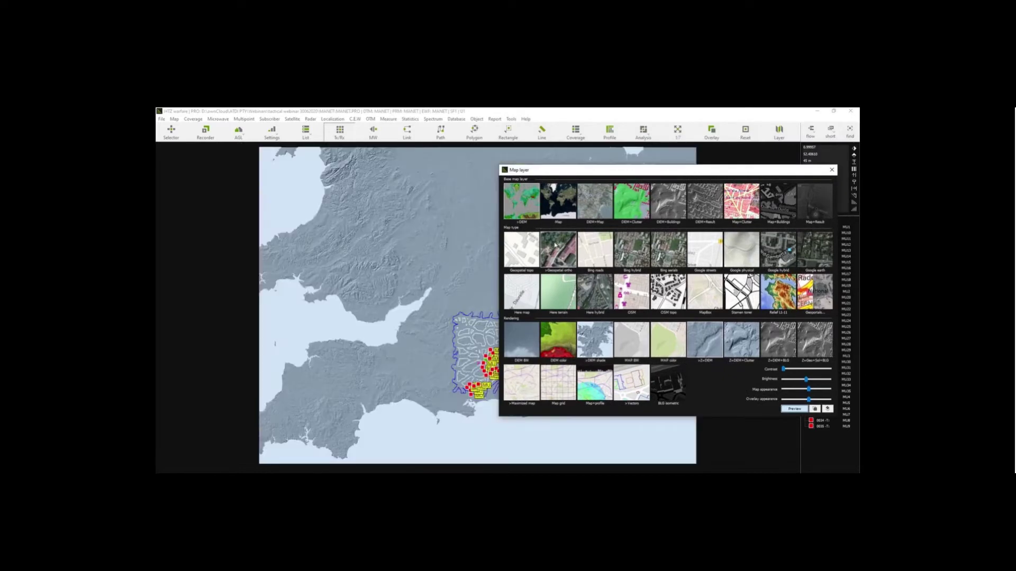
pyautogui.press('Escape')
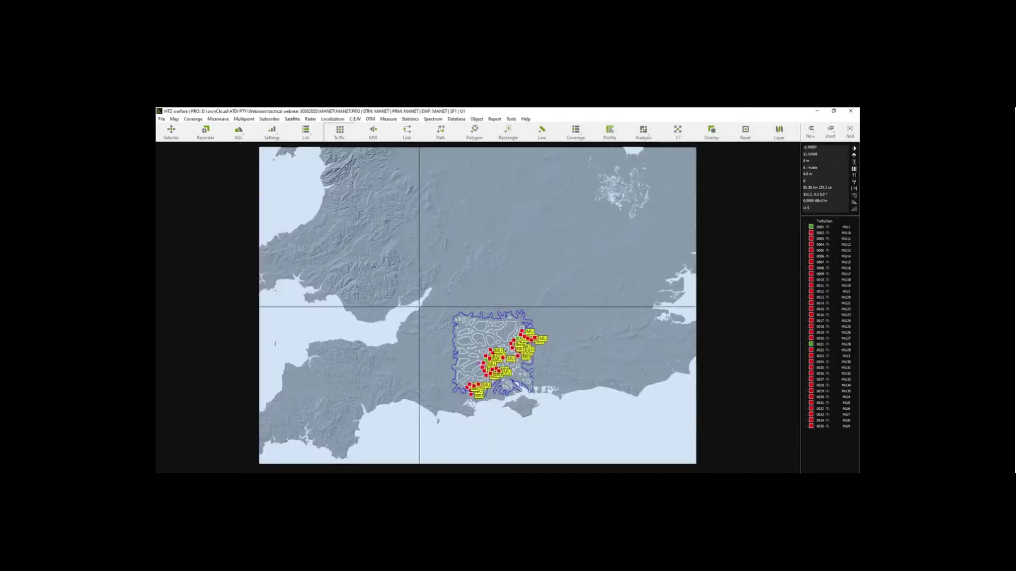
pyautogui.moveTo(414, 305); pyautogui.dragTo(513, 332)
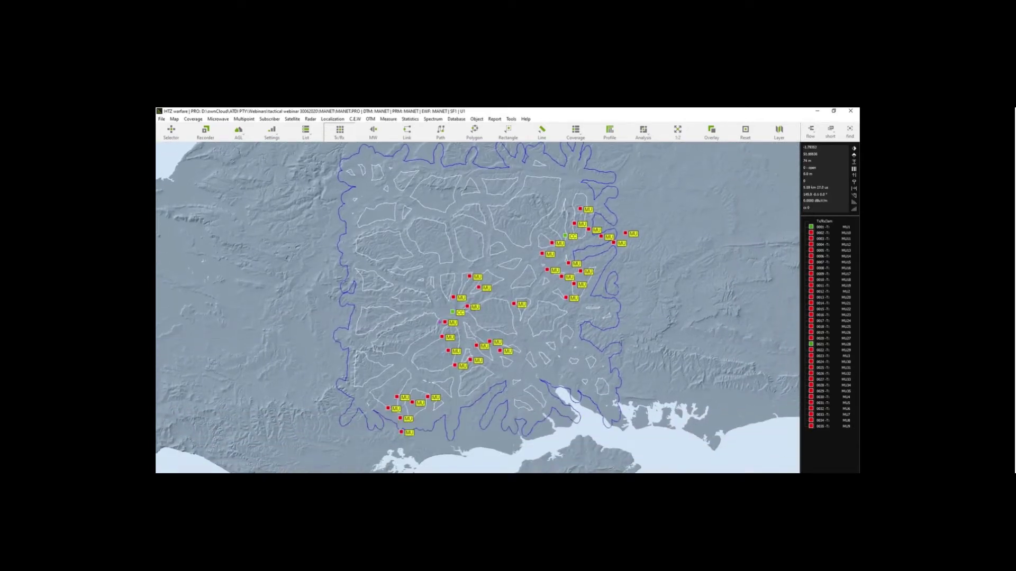
pyautogui.scroll(2, 430, 369)
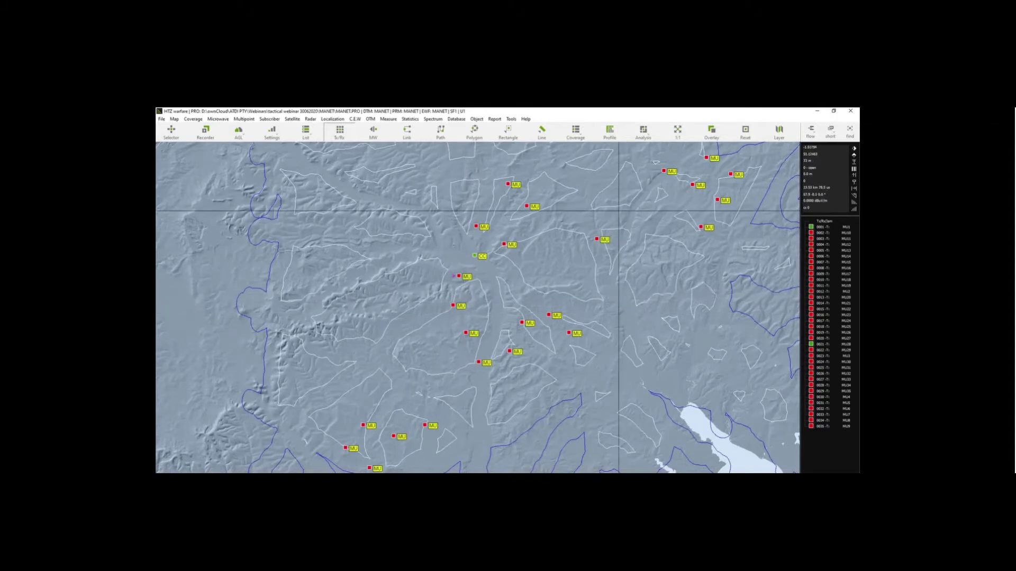
# Apply the DEM+Clutter base map and pan to view the green clutter around the units.
pyautogui.click(779, 131)
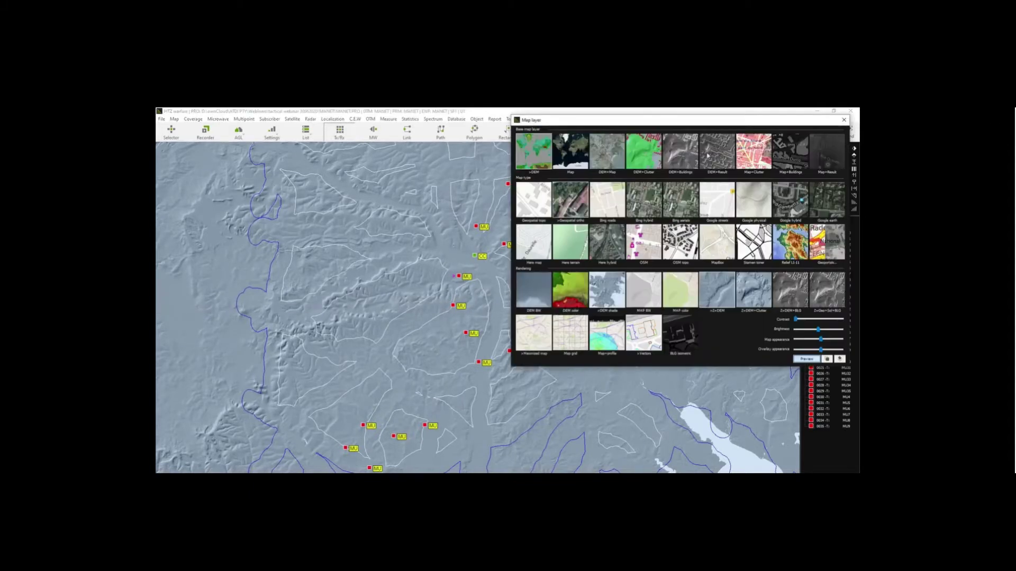
pyautogui.click(643, 152)
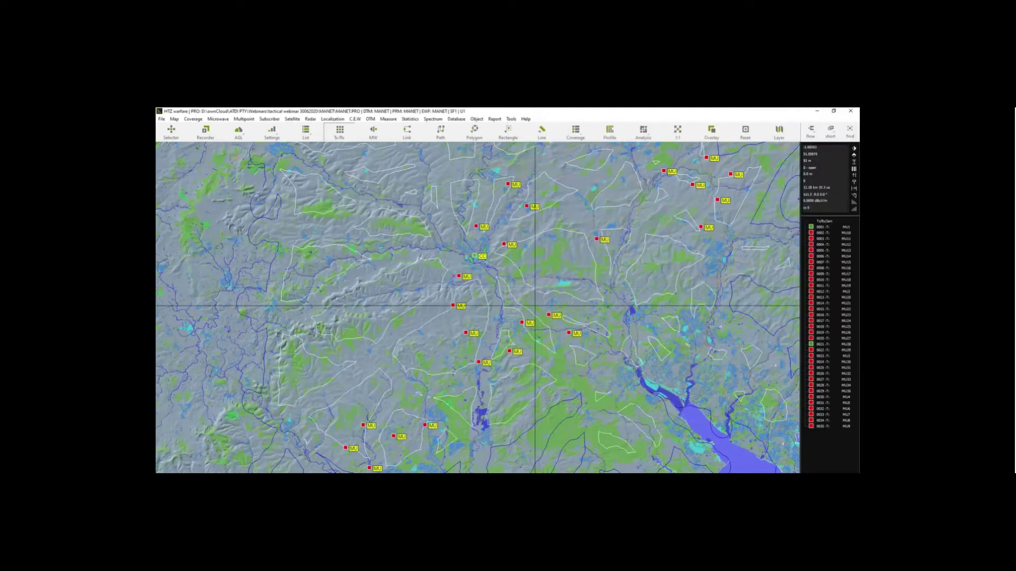
pyautogui.moveTo(579, 324); pyautogui.dragTo(531, 300)
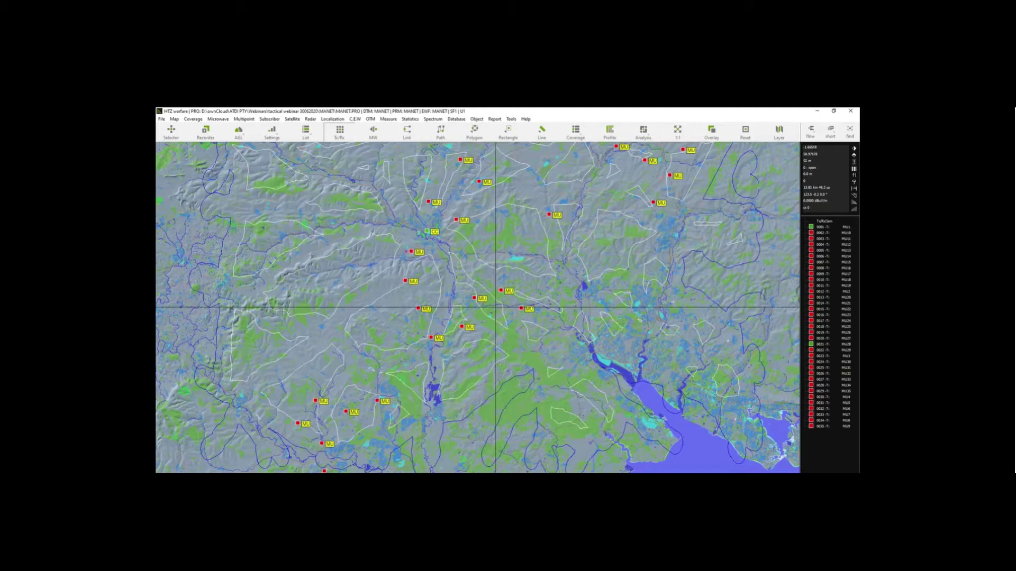
pyautogui.moveTo(443, 250); pyautogui.dragTo(446, 261)
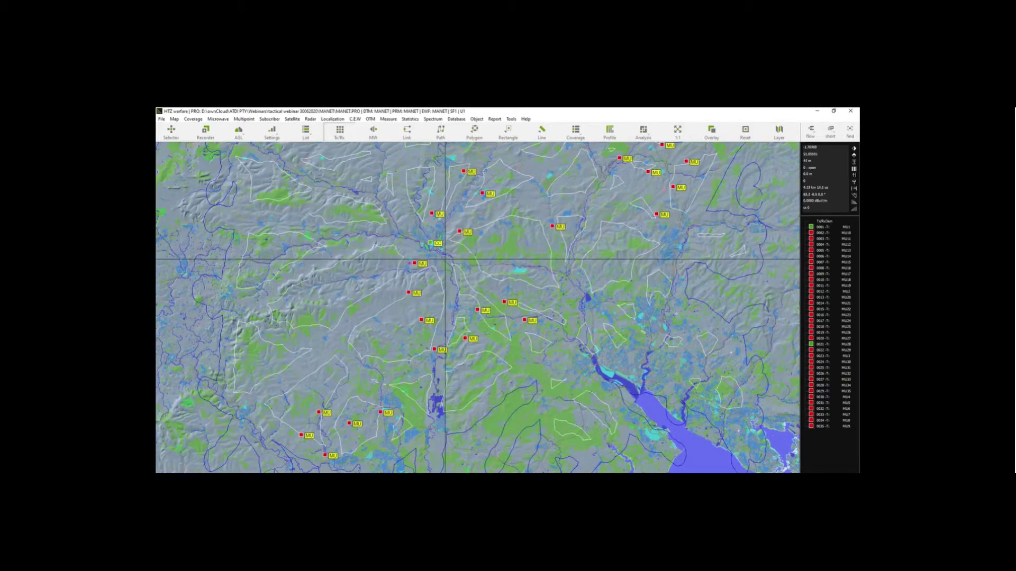
pyautogui.scroll(1, 446, 261)
# Switch the base map back to Map satellite imagery and re-zoom on the MU units.
pyautogui.click(778, 131)
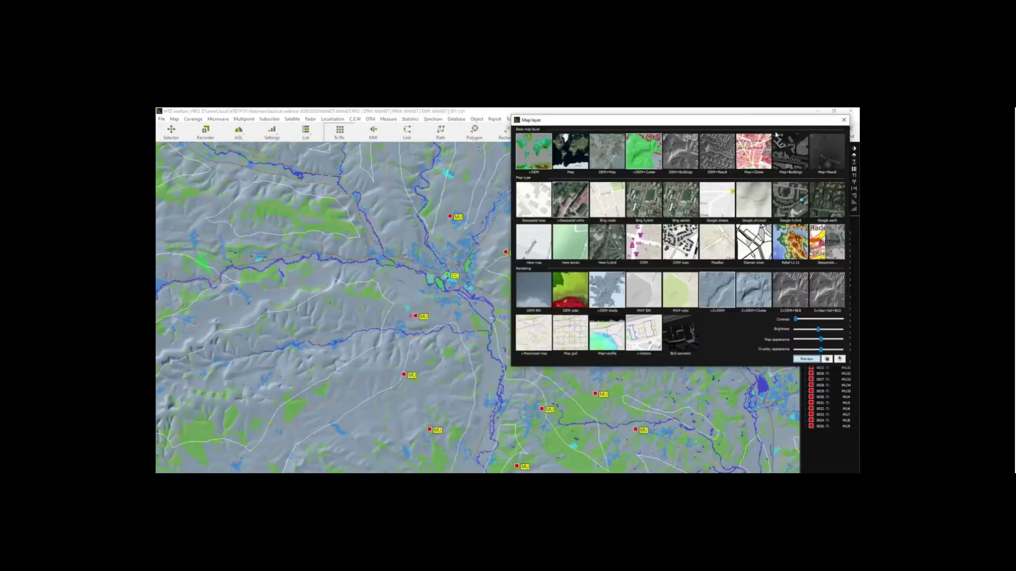
pyautogui.click(572, 153)
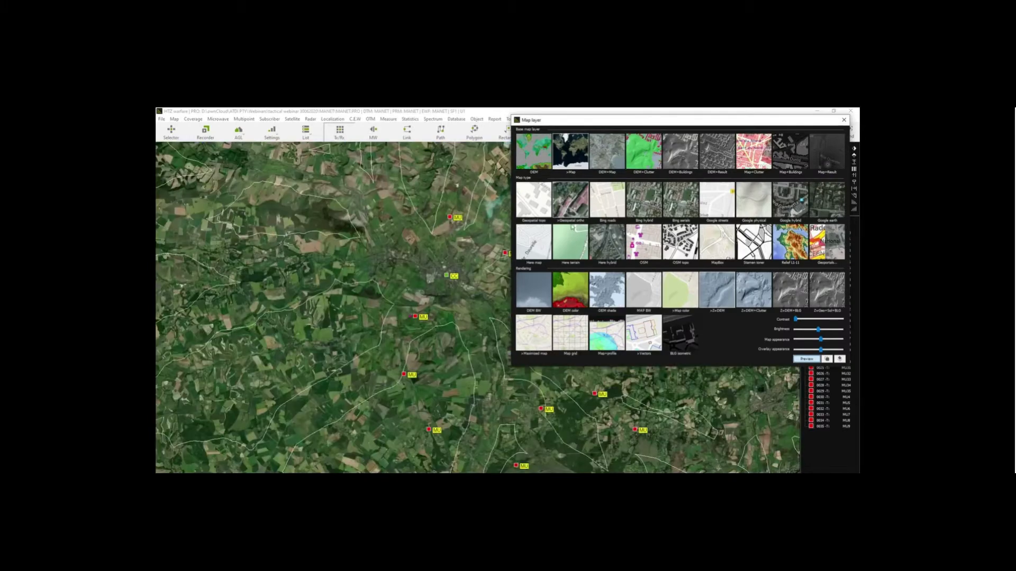
pyautogui.click(493, 264)
pyautogui.moveTo(518, 281); pyautogui.dragTo(503, 275)
pyautogui.scroll(-3, 504, 275)
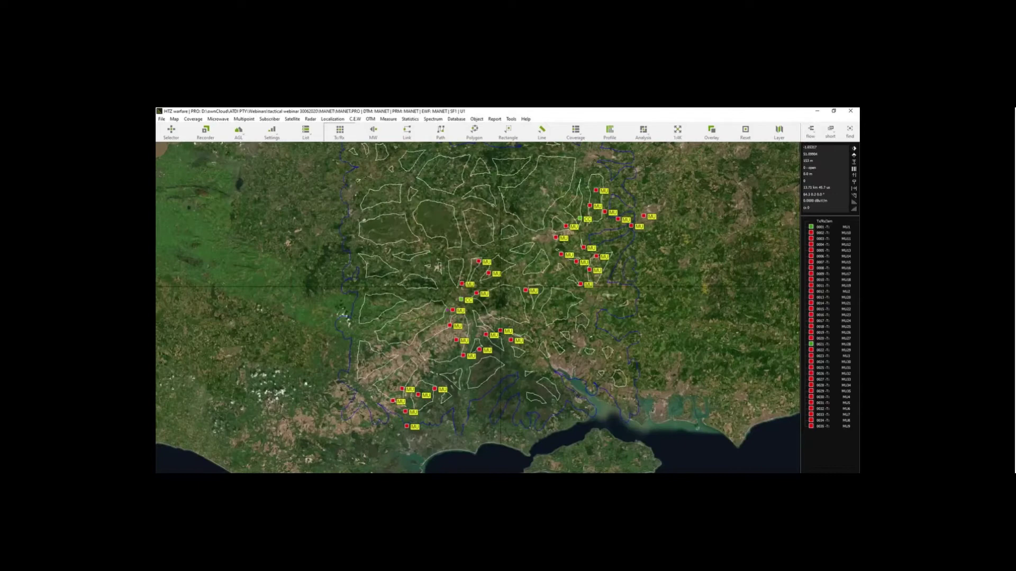
pyautogui.scroll(2, 491, 290)
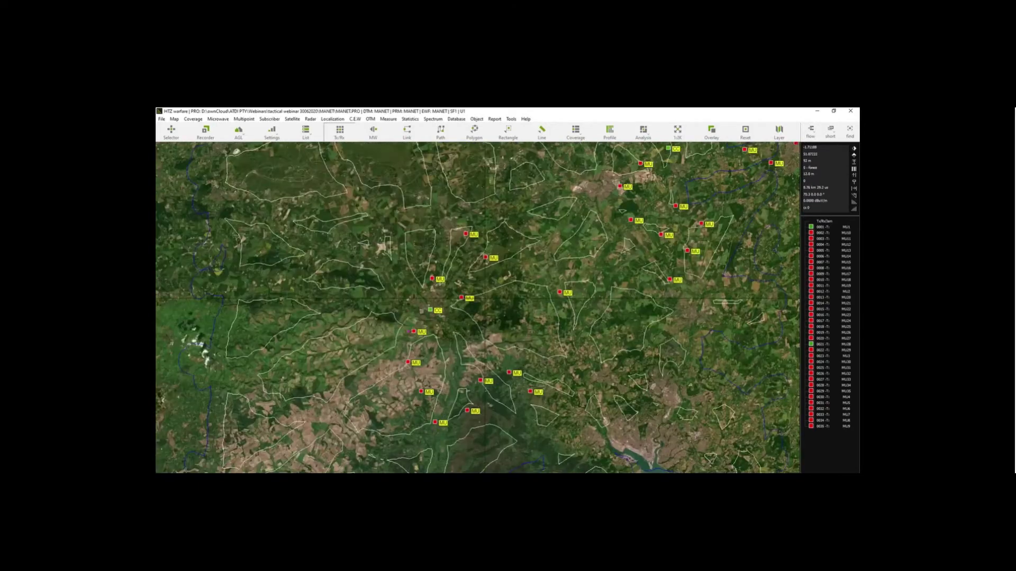
# Give the ITM Longley-Rice model 95% confidence and 70% reliability, then close the propagation windows.
pyautogui.click(510, 120)
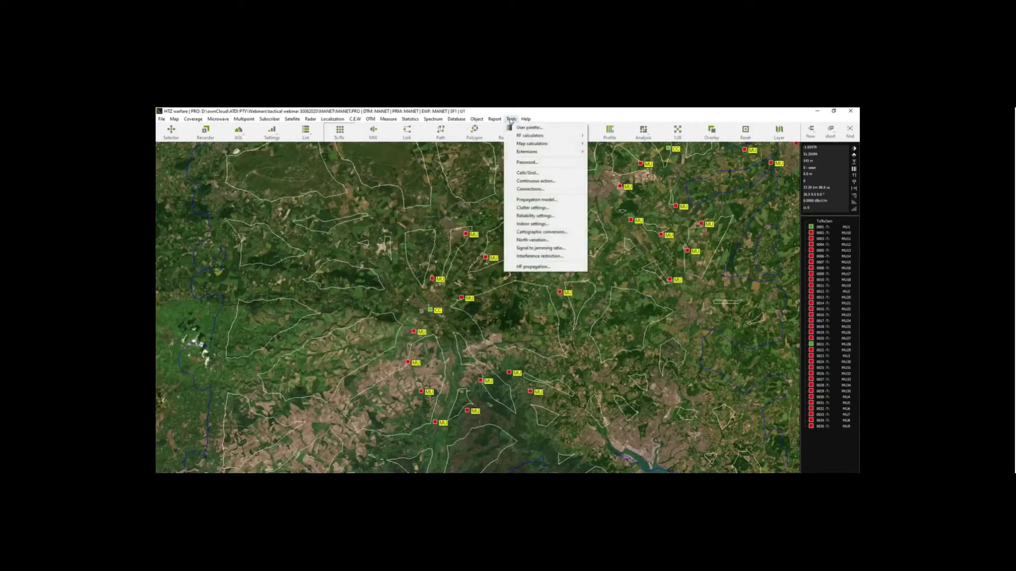
pyautogui.click(534, 199)
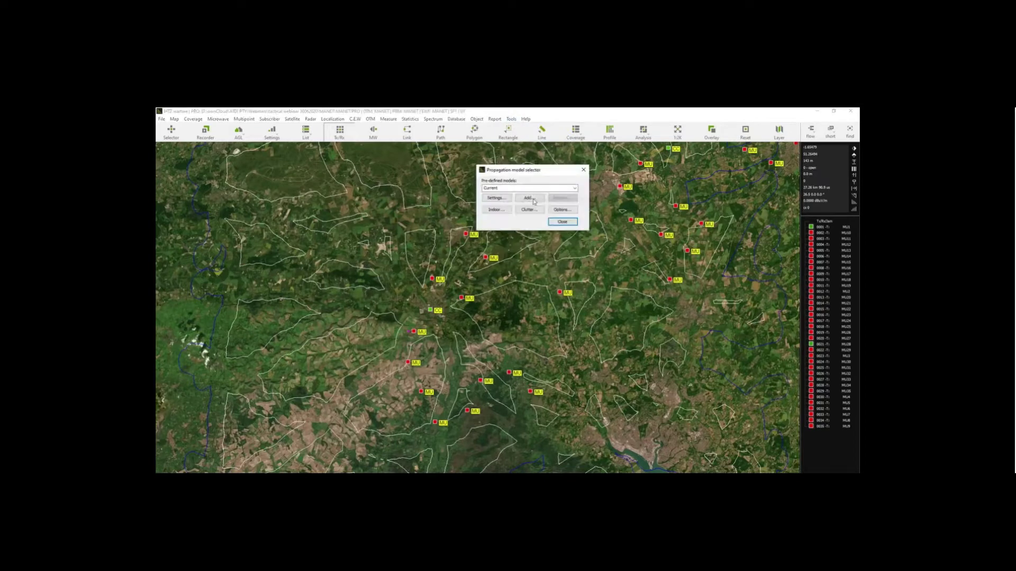
pyautogui.click(500, 198)
pyautogui.moveTo(472, 122); pyautogui.dragTo(504, 158)
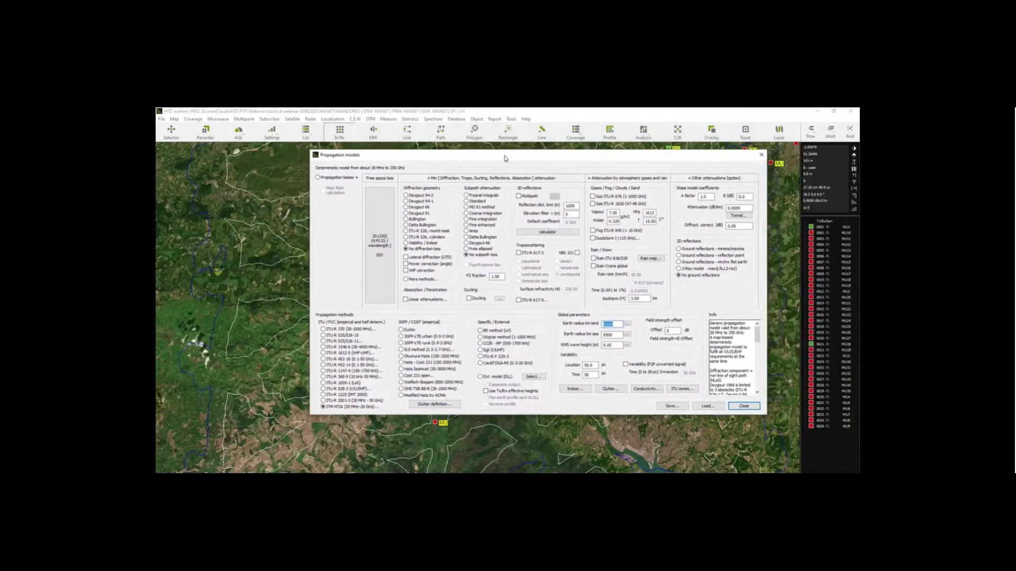
pyautogui.click(358, 408)
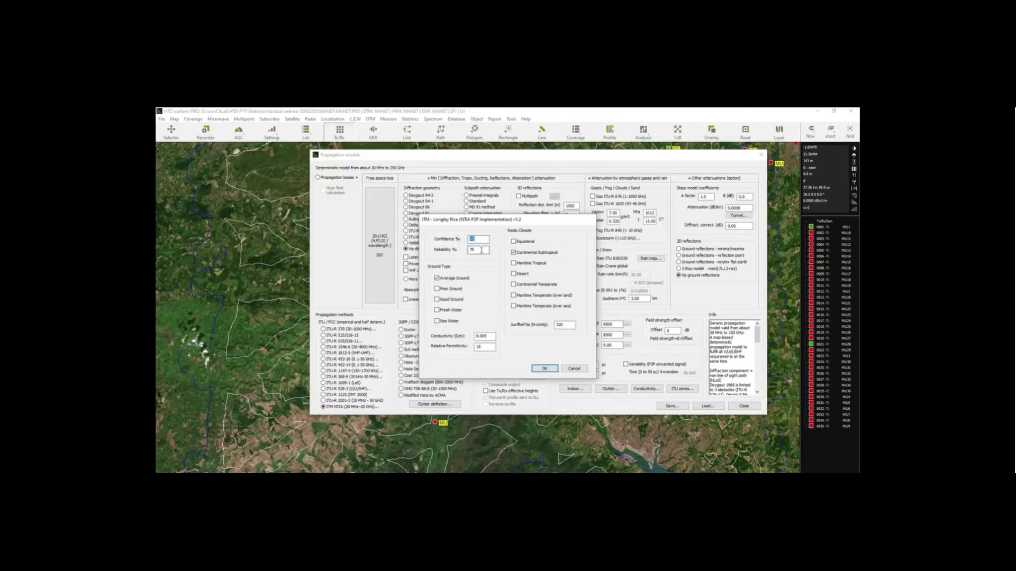
pyautogui.moveTo(482, 251); pyautogui.dragTo(461, 250)
pyautogui.click(544, 369)
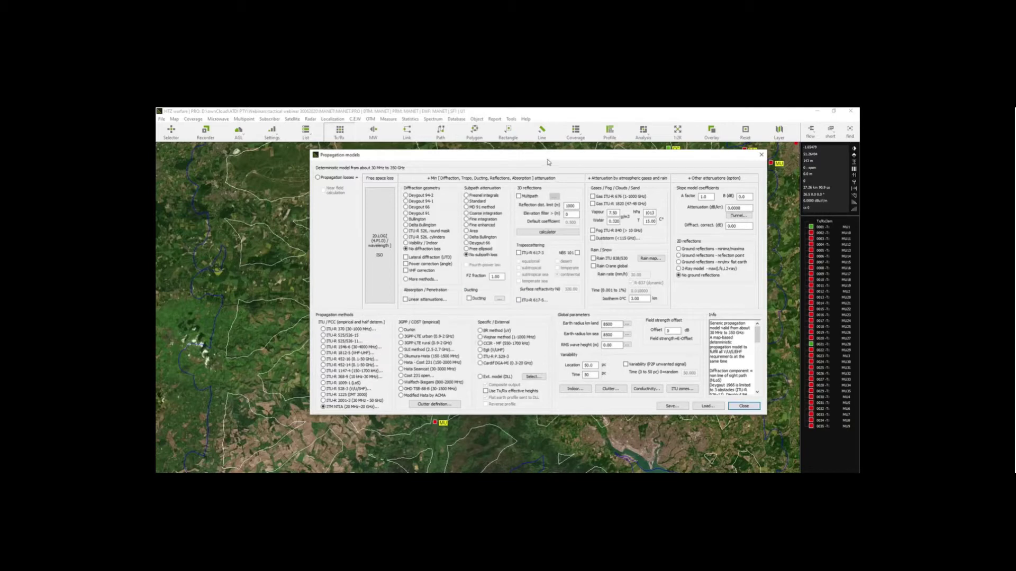
pyautogui.moveTo(548, 162); pyautogui.dragTo(493, 162)
pyautogui.click(689, 409)
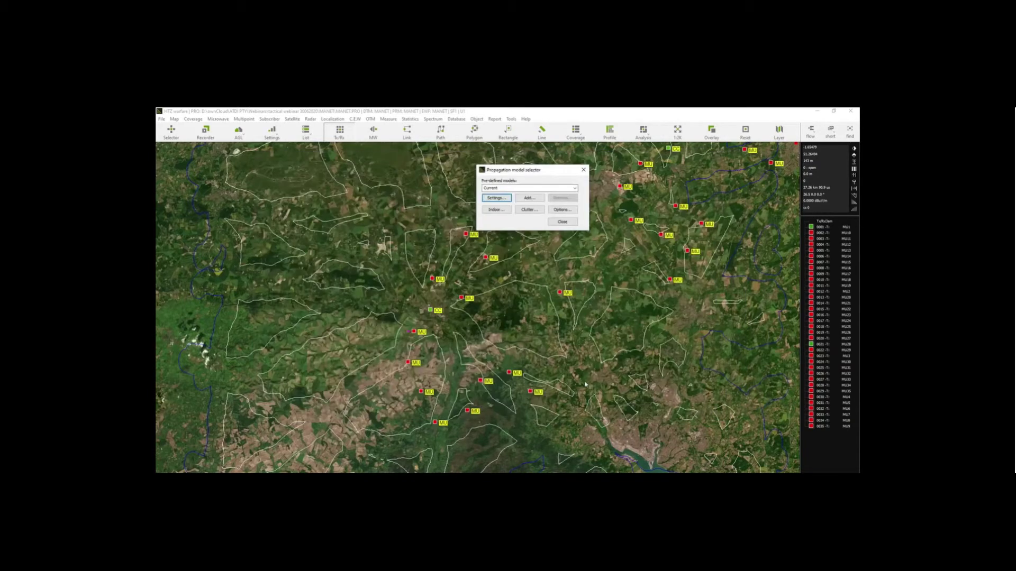
pyautogui.click(563, 222)
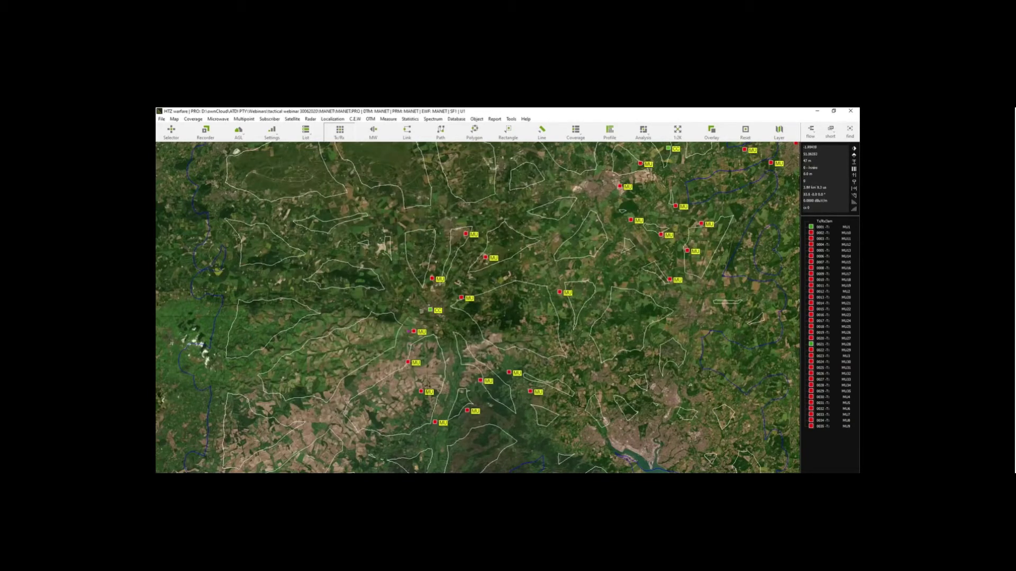
# Zoom in and plot a terrain profile from MU13 to a second MU unit.
pyautogui.scroll(1, 466, 319)
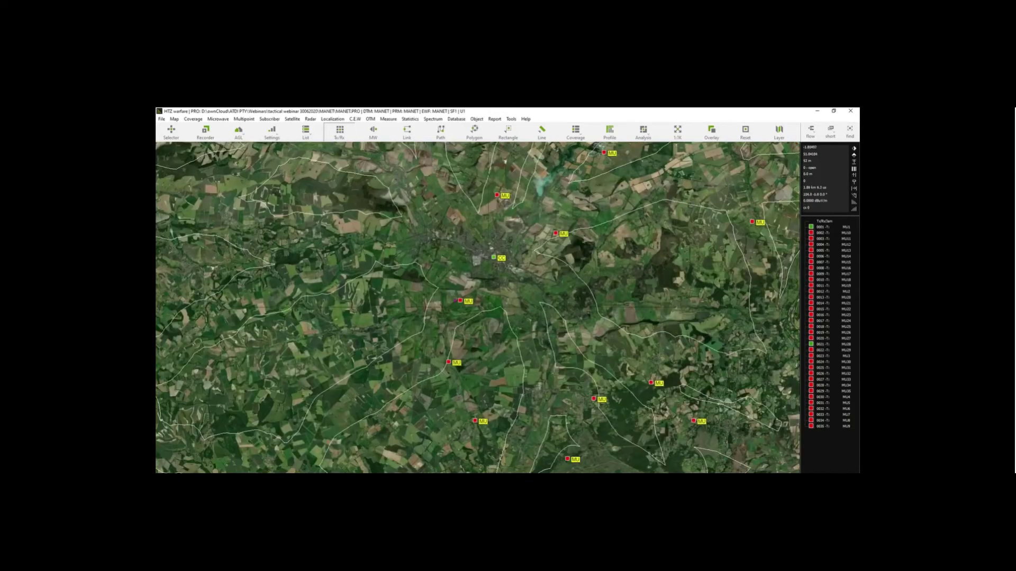
pyautogui.scroll(1, 467, 319)
pyautogui.moveTo(466, 319); pyautogui.dragTo(430, 354)
pyautogui.moveTo(444, 265); pyautogui.dragTo(428, 306)
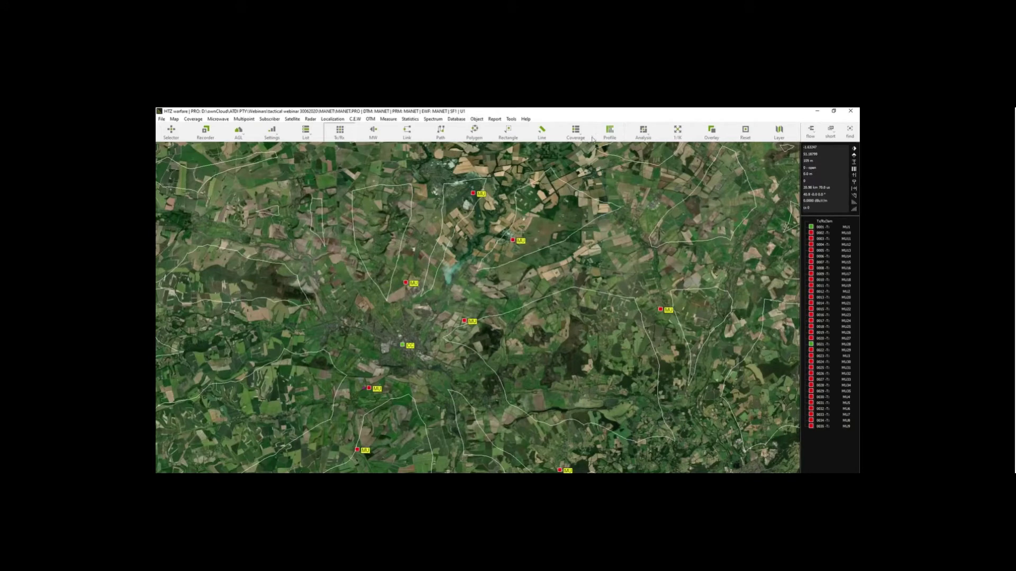
pyautogui.click(610, 134)
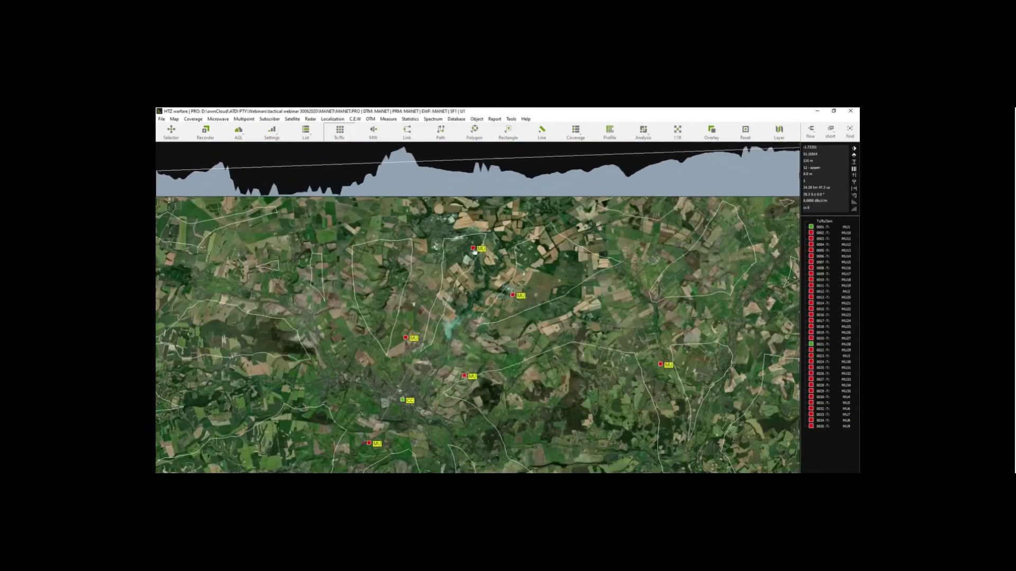
pyautogui.click(474, 250)
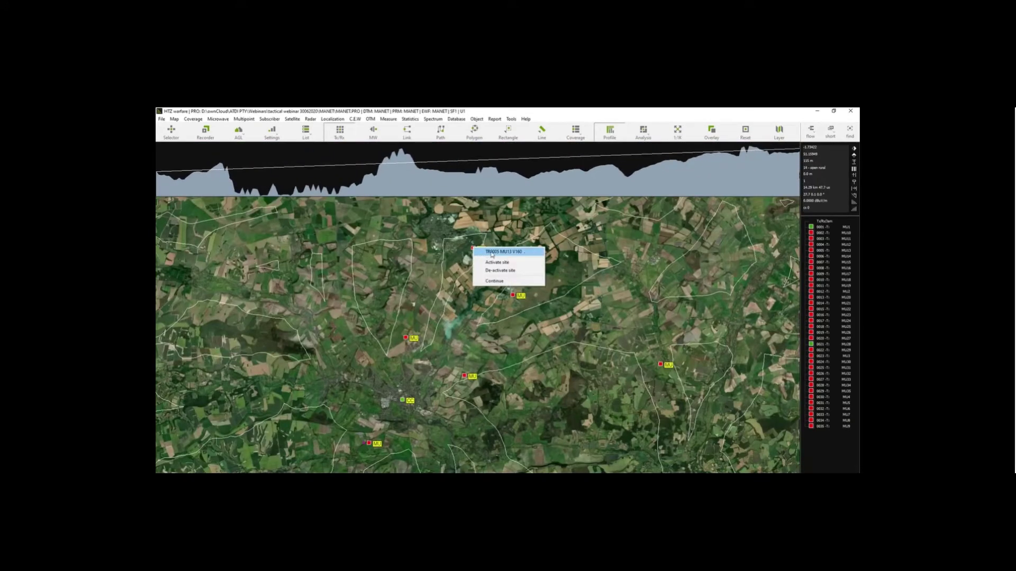
pyautogui.click(491, 252)
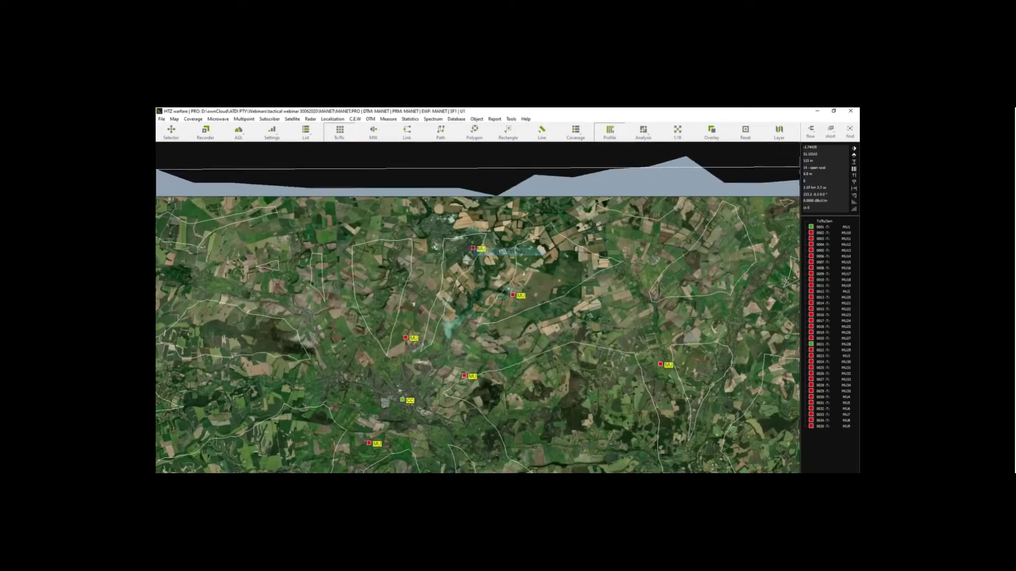
pyautogui.click(405, 341)
pyautogui.click(422, 344)
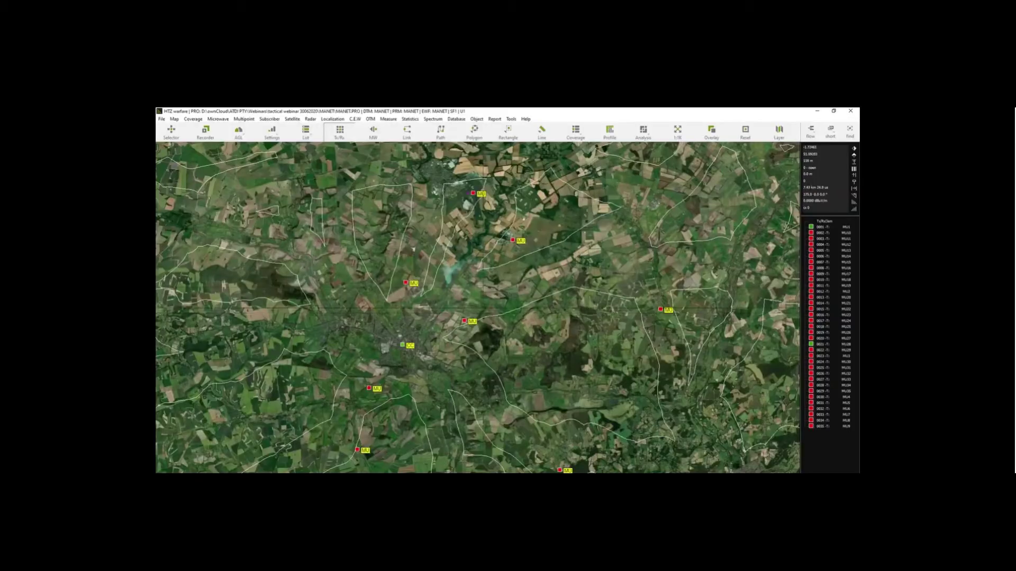
pyautogui.rightClick(405, 283)
pyautogui.click(436, 288)
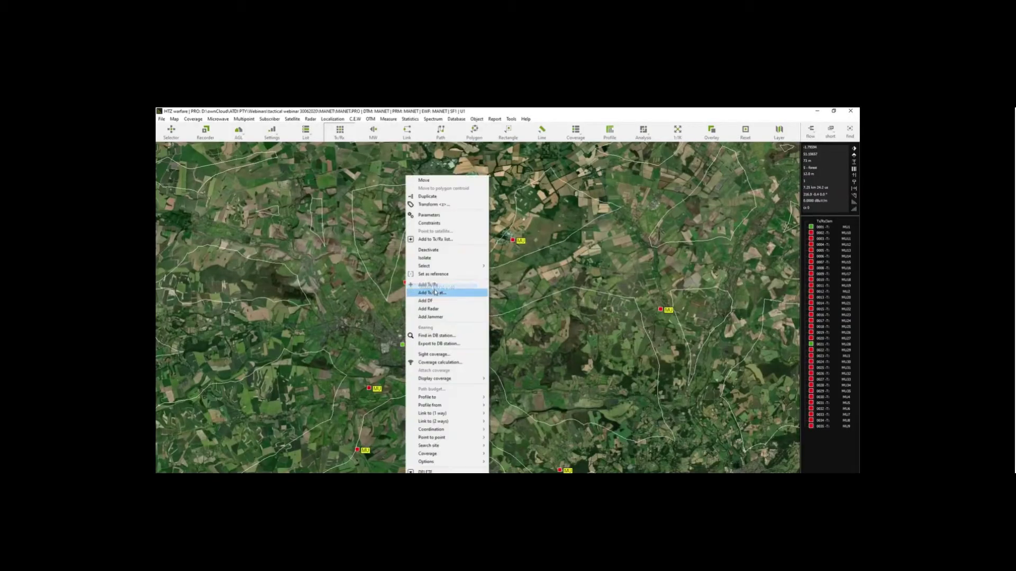
pyautogui.click(435, 224)
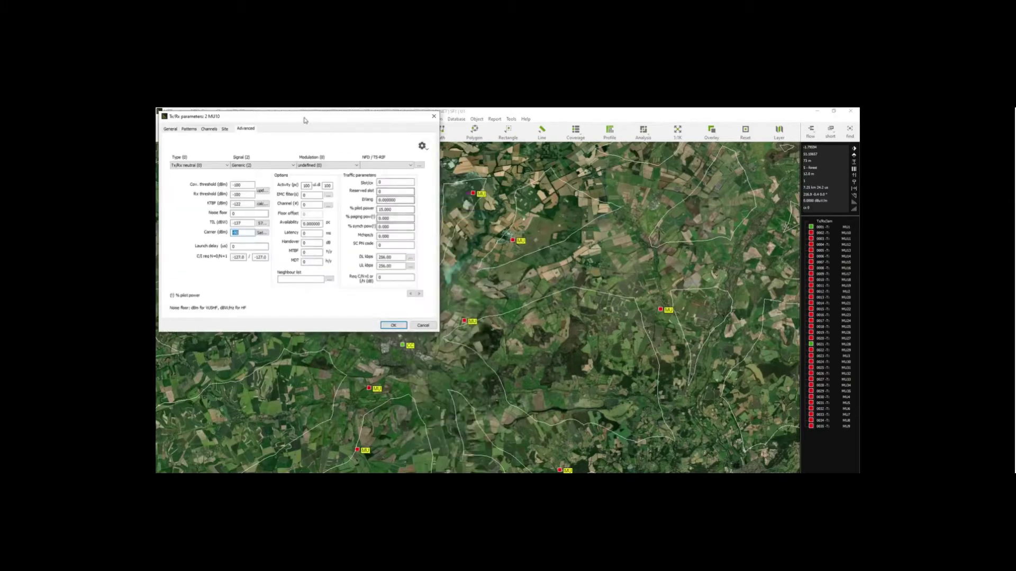
pyautogui.click(376, 224)
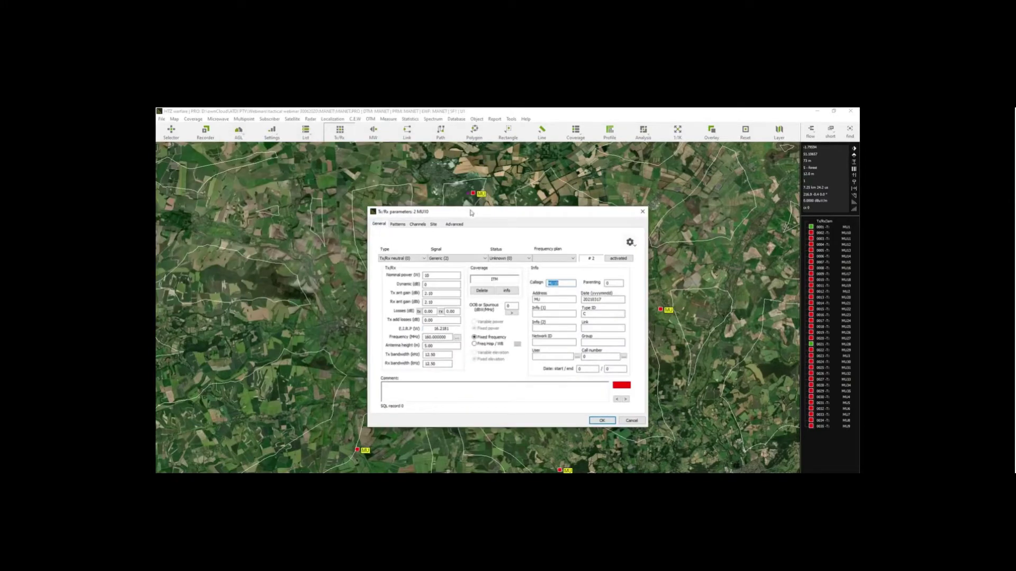
pyautogui.moveTo(471, 212); pyautogui.dragTo(549, 193)
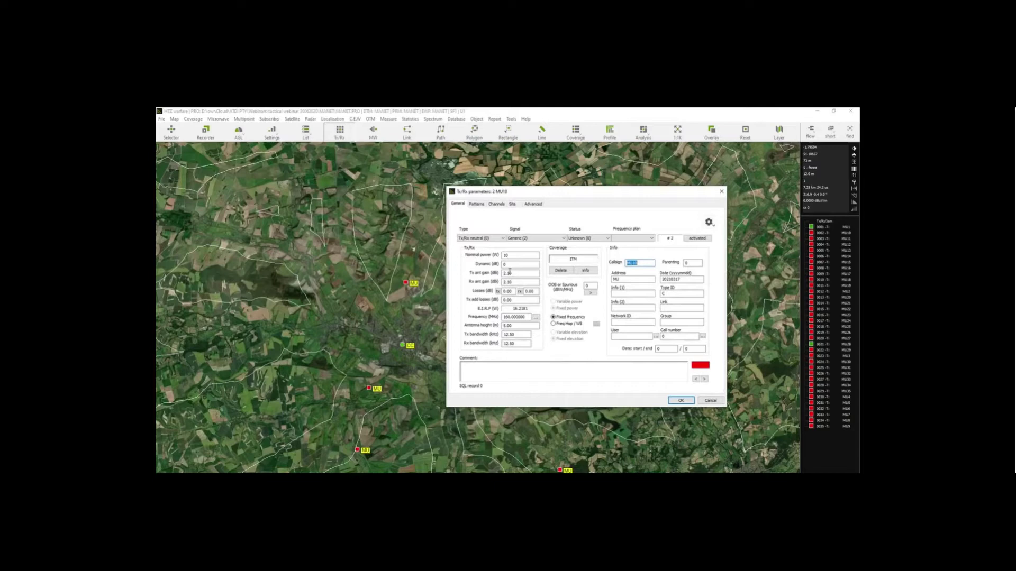
pyautogui.moveTo(511, 255); pyautogui.dragTo(500, 276)
pyautogui.moveTo(527, 318); pyautogui.dragTo(498, 325)
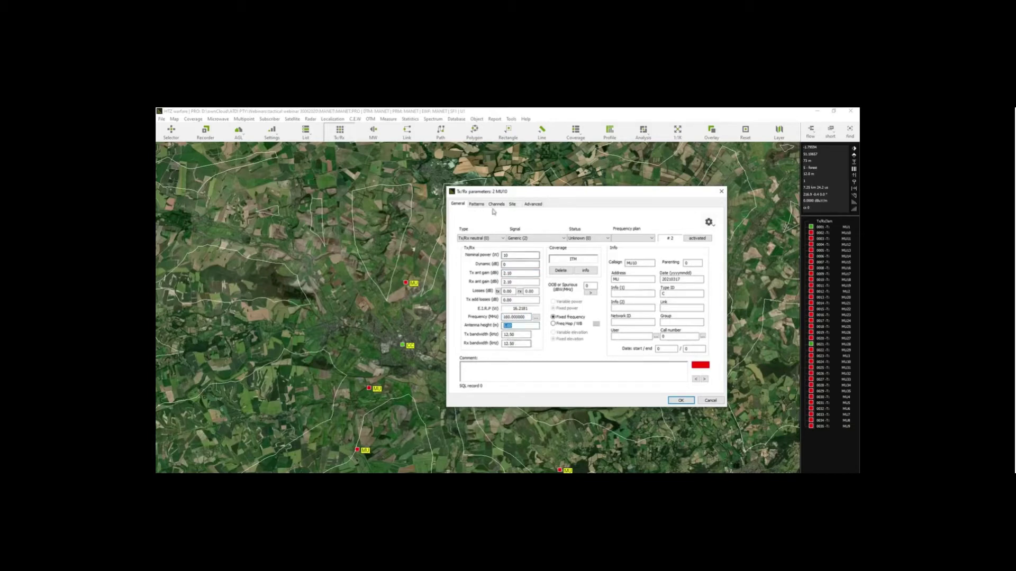
pyautogui.click(532, 204)
pyautogui.moveTo(532, 260); pyautogui.dragTo(519, 261)
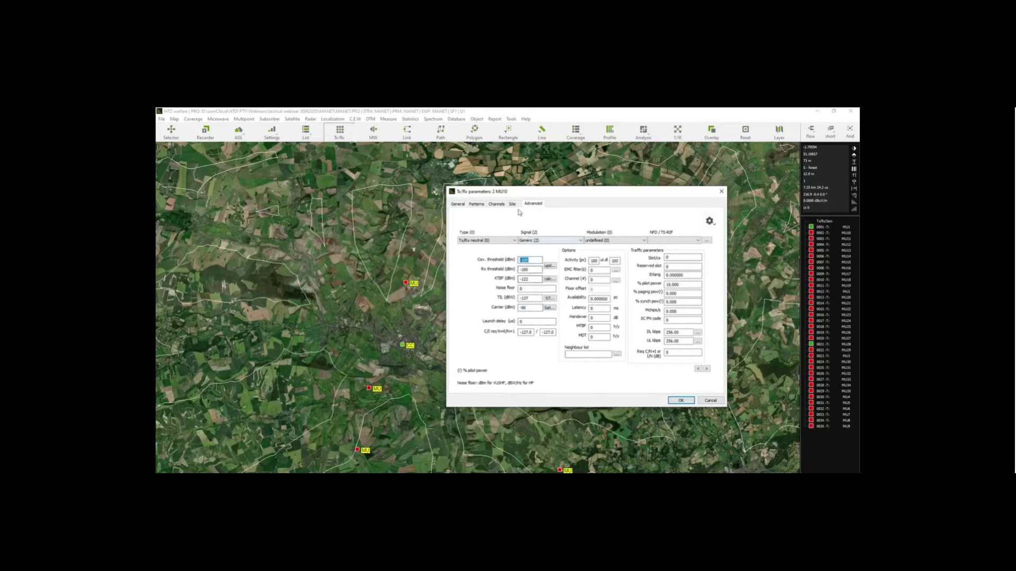
pyautogui.click(497, 204)
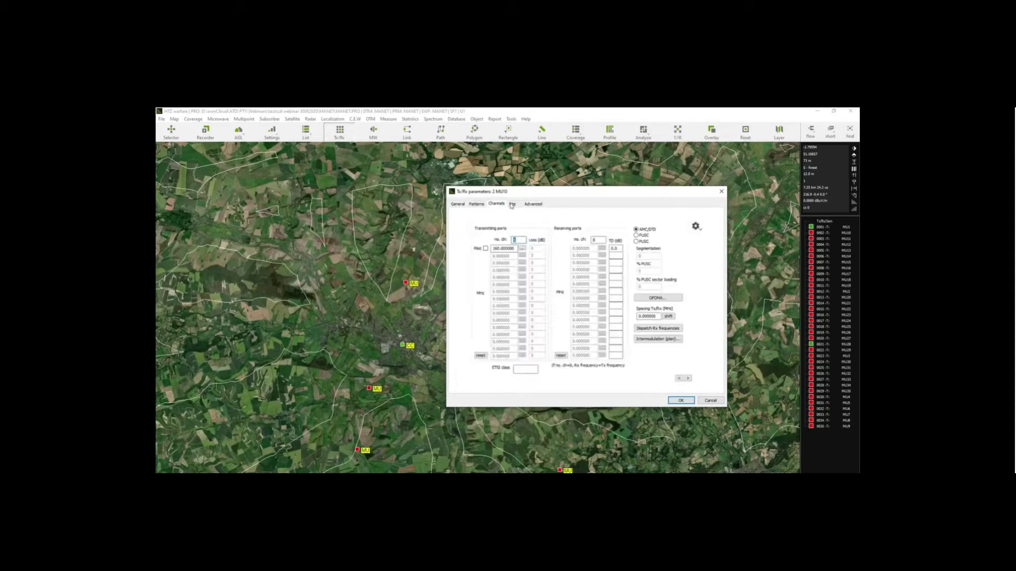
pyautogui.click(512, 204)
pyautogui.click(532, 204)
pyautogui.click(458, 204)
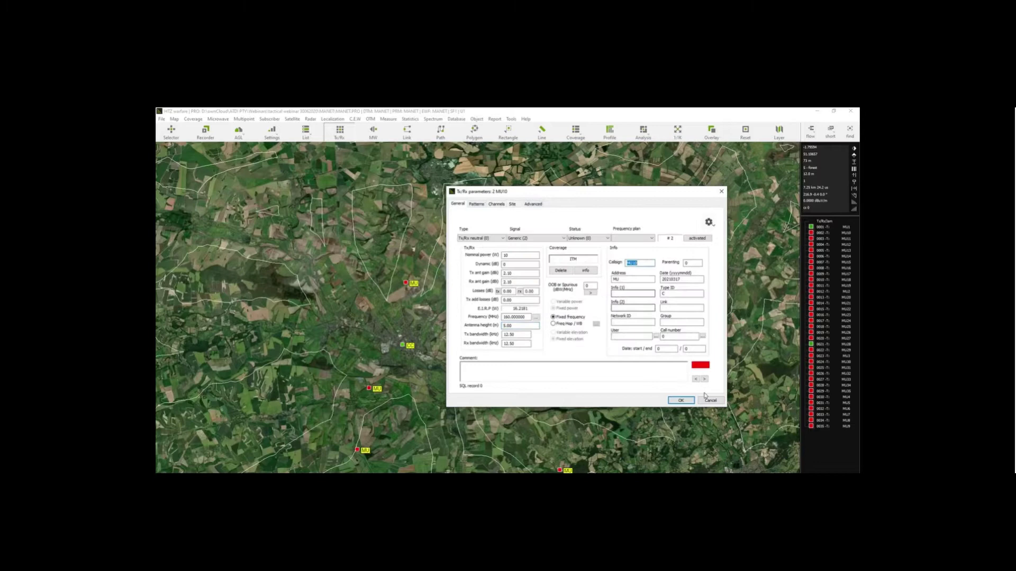
pyautogui.click(710, 401)
# Zoom out and bring up, then dismiss, the CC station's options.
pyautogui.scroll(-2, 408, 263)
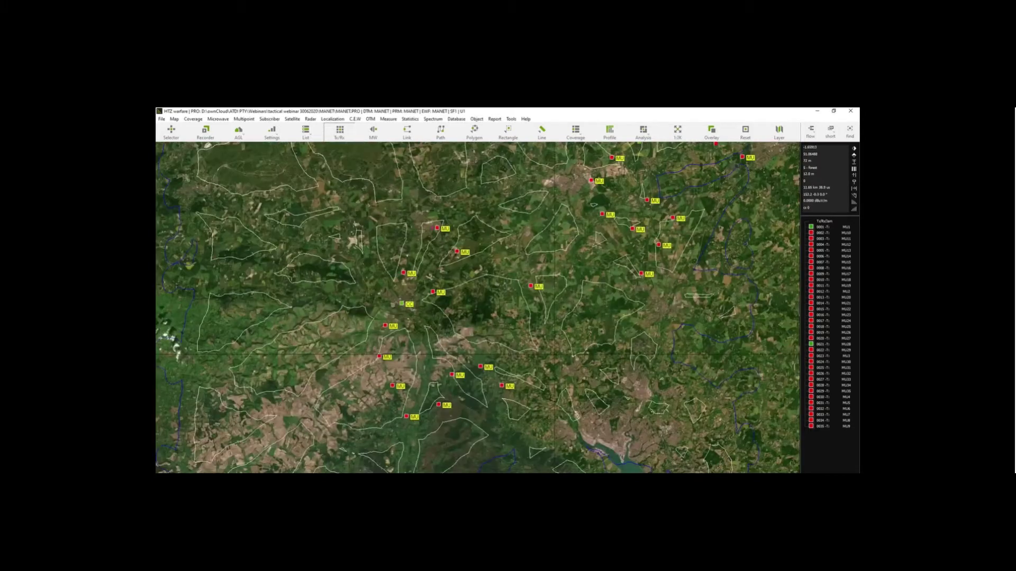
pyautogui.scroll(-2, 480, 292)
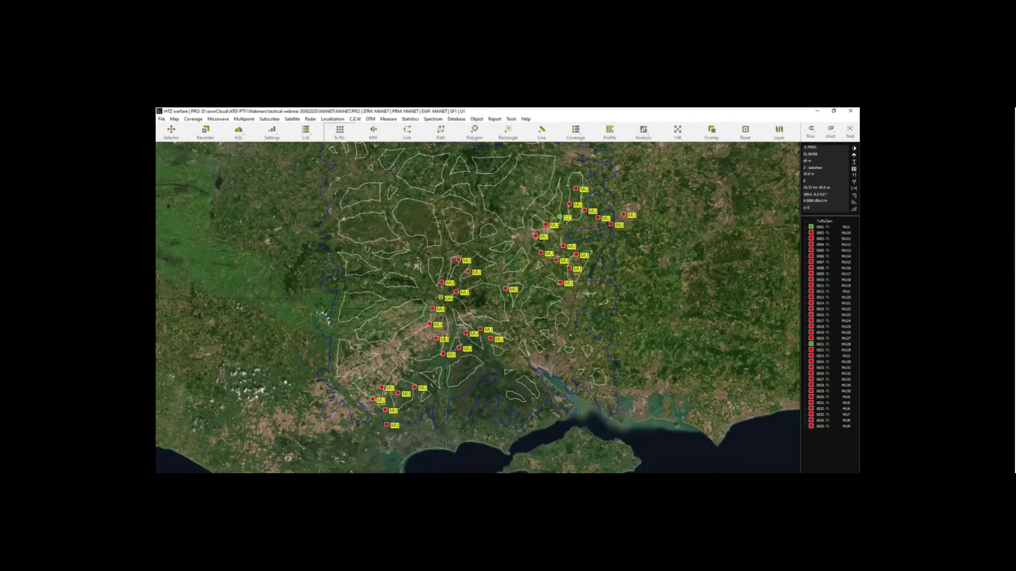
pyautogui.rightClick(440, 298)
pyautogui.click(440, 300)
# Pan and zoom across the station clusters to recentre the map on them.
pyautogui.scroll(2, 439, 289)
pyautogui.moveTo(496, 258); pyautogui.dragTo(470, 272)
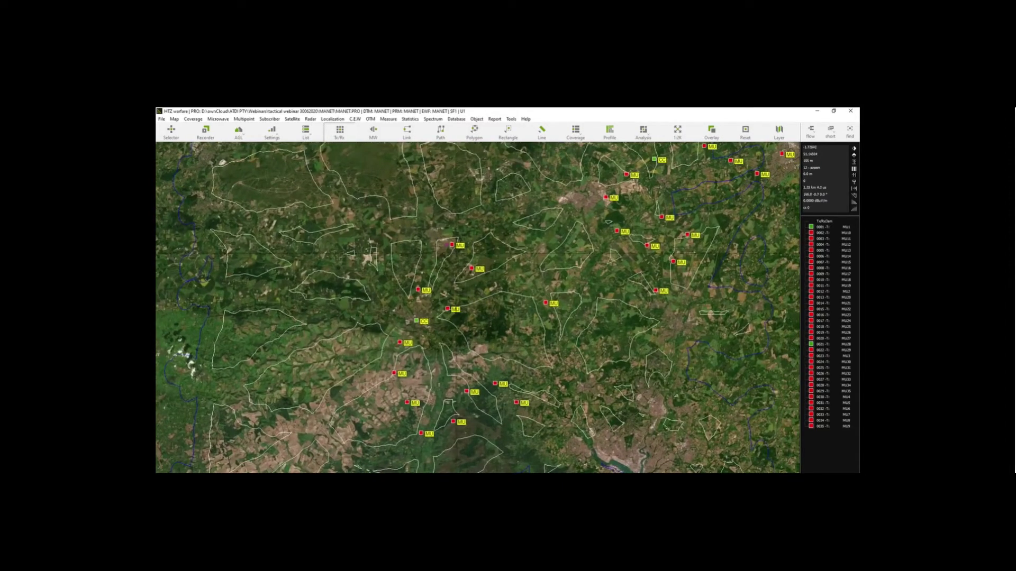
pyautogui.moveTo(539, 294); pyautogui.dragTo(515, 293)
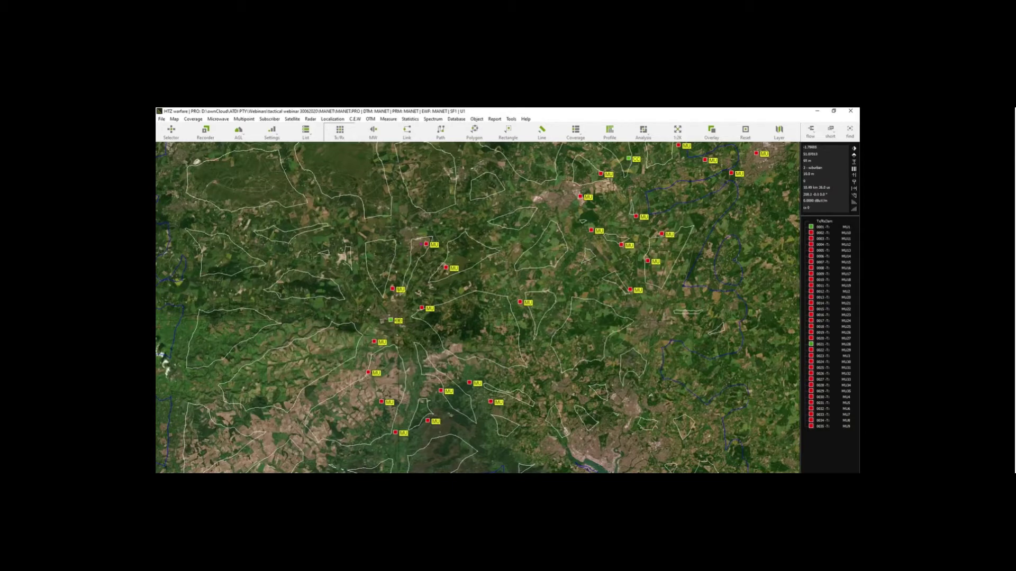
pyautogui.scroll(-2, 516, 320)
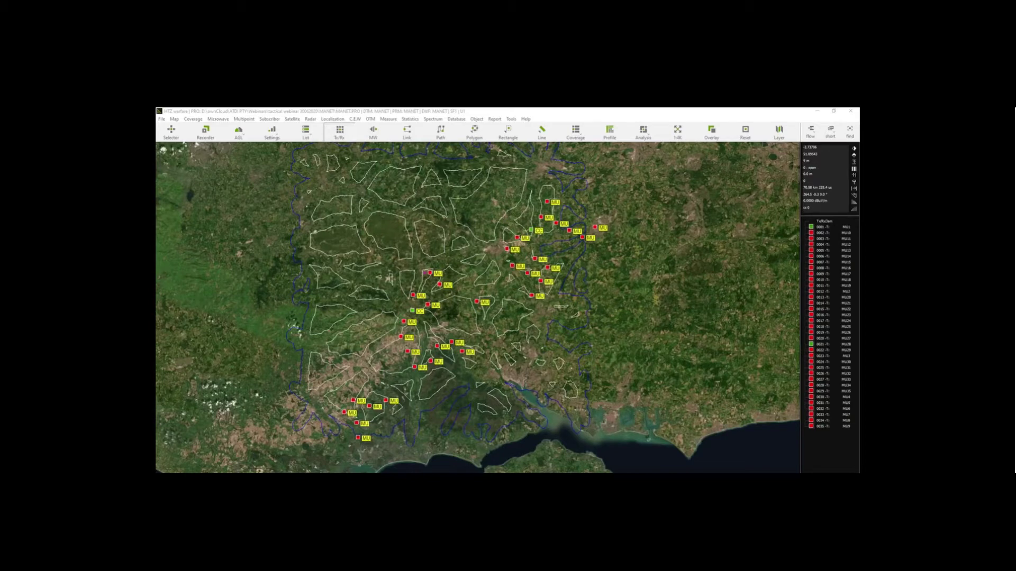
pyautogui.click(500, 286)
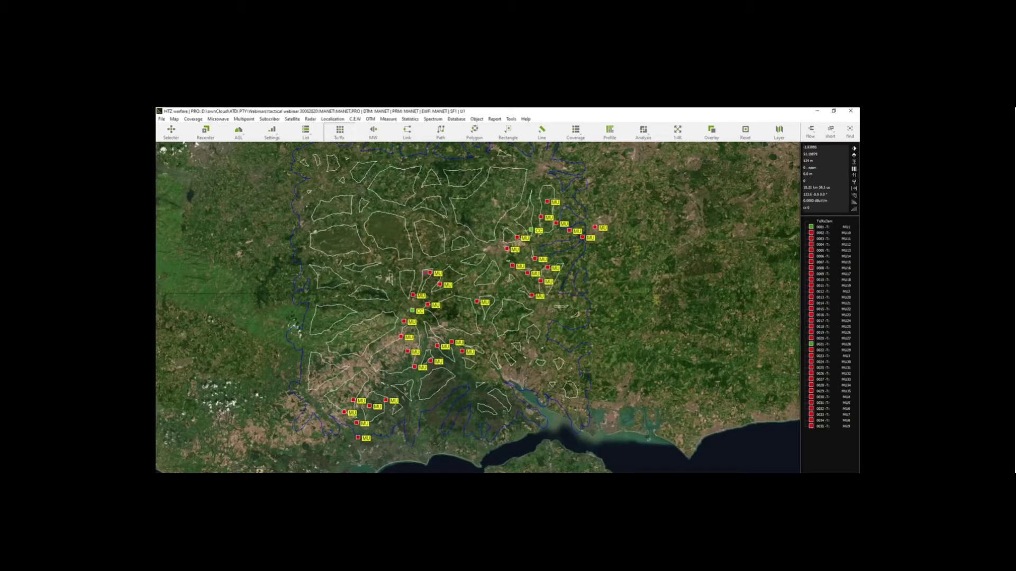
pyautogui.moveTo(459, 294); pyautogui.dragTo(466, 303)
pyautogui.scroll(1, 458, 301)
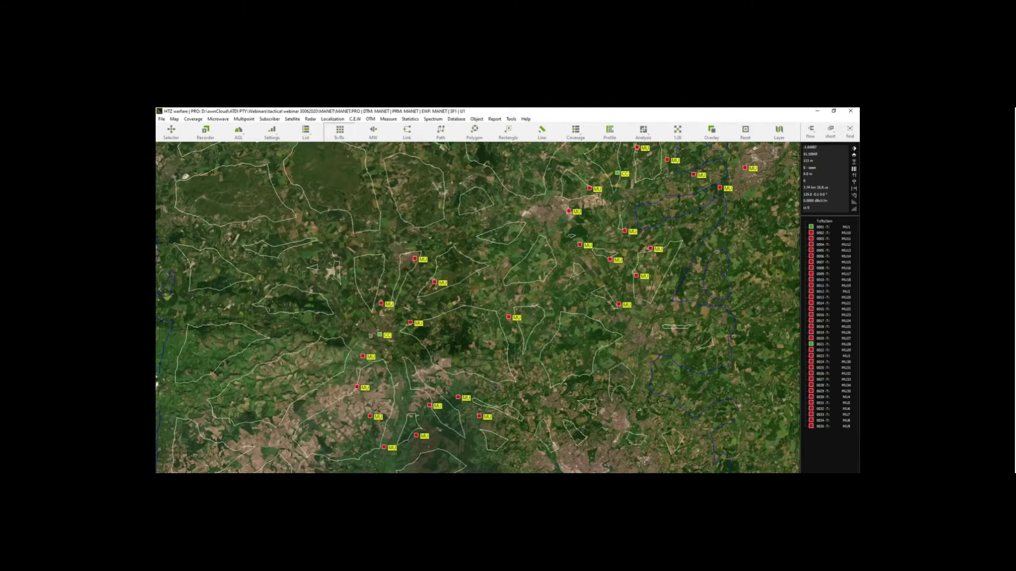
pyautogui.scroll(-1, 497, 315)
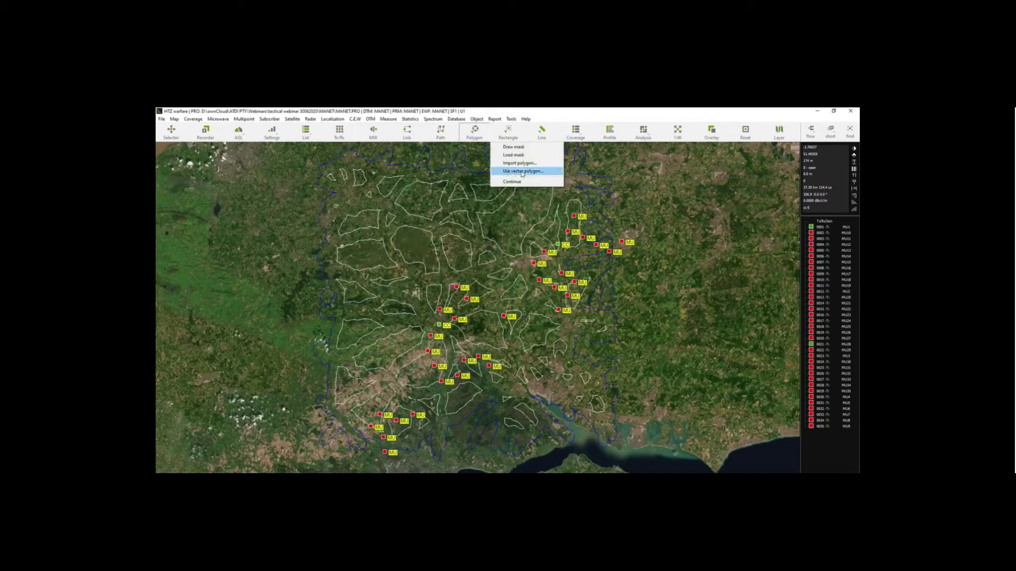
# Use the existing vector outlines as the polygon area and recentre the stations.
pyautogui.click(521, 172)
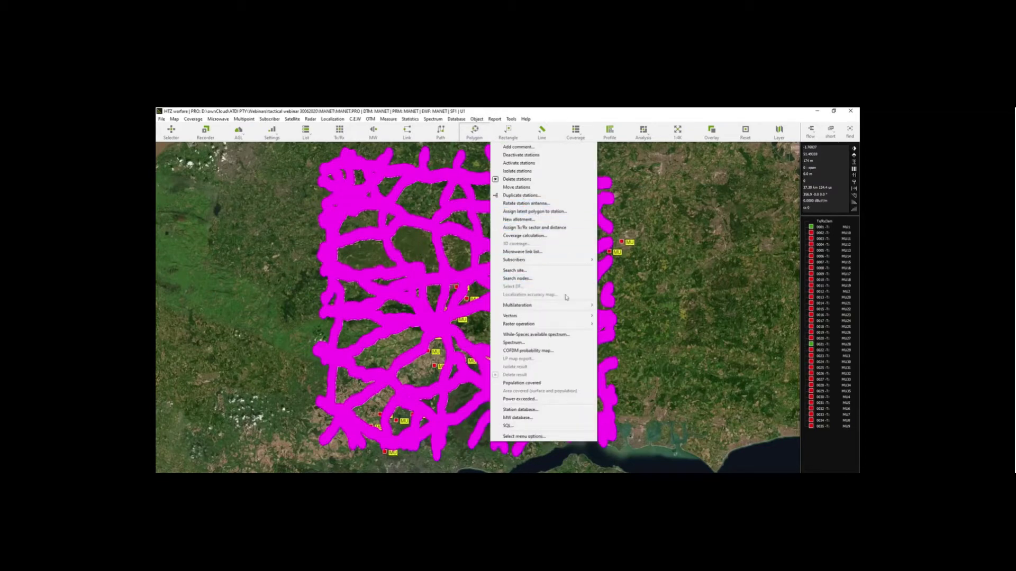
pyautogui.click(623, 242)
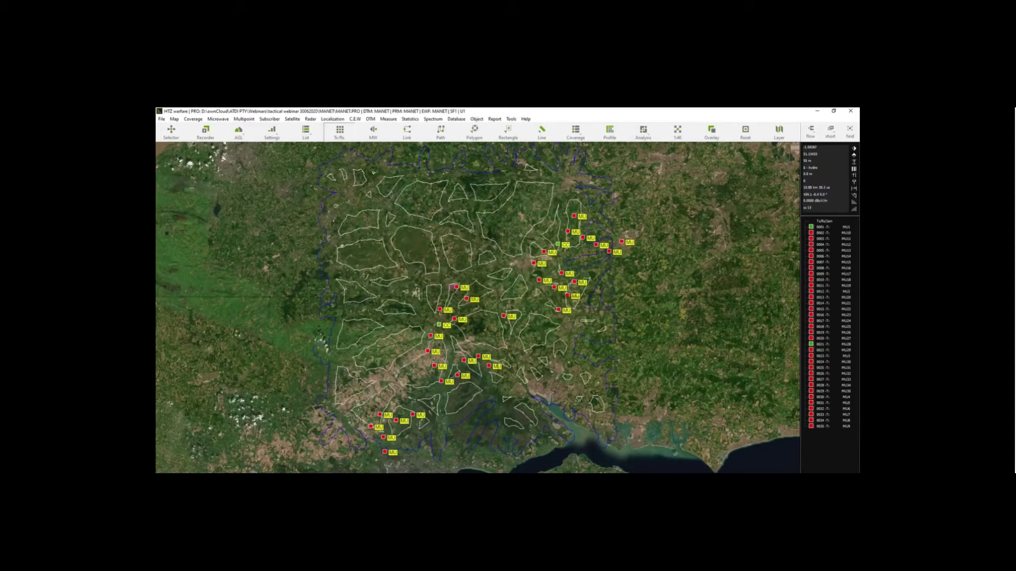
pyautogui.moveTo(489, 302); pyautogui.dragTo(478, 299)
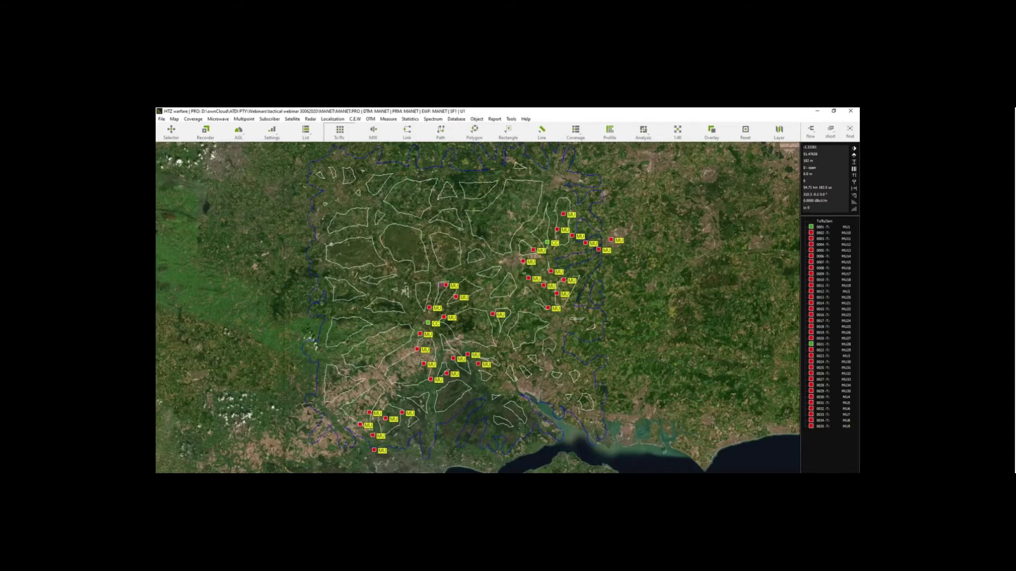
# Connect all stations to servers using a maximum link distance, then close the Station Connections report.
pyautogui.click(245, 120)
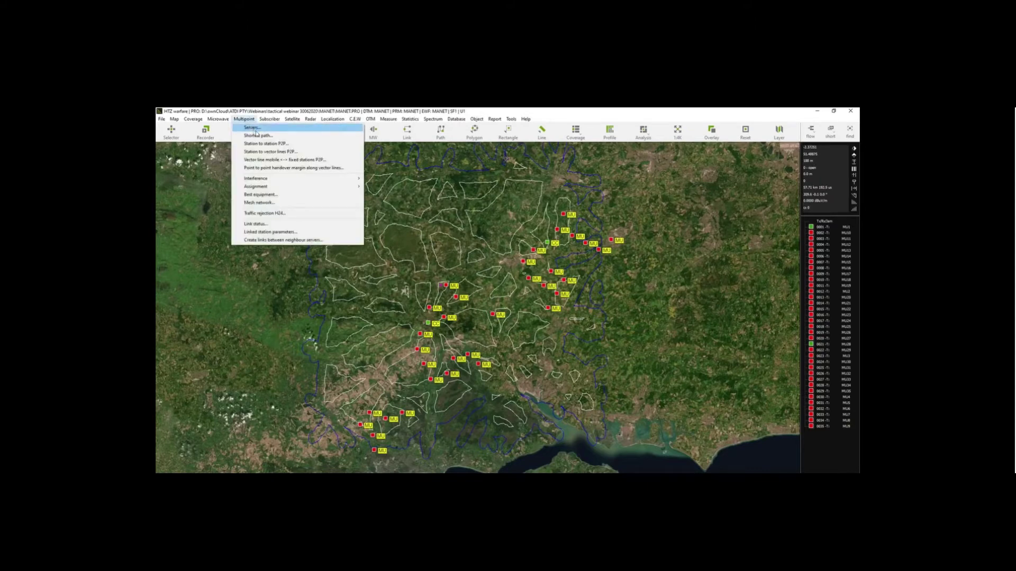
pyautogui.click(257, 129)
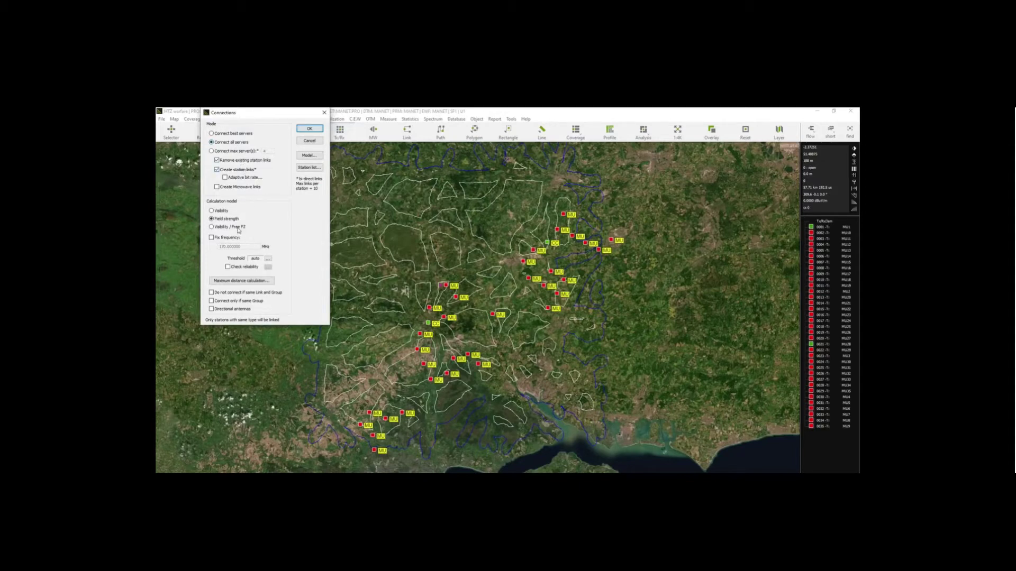
pyautogui.click(268, 281)
pyautogui.click(615, 313)
pyautogui.click(309, 130)
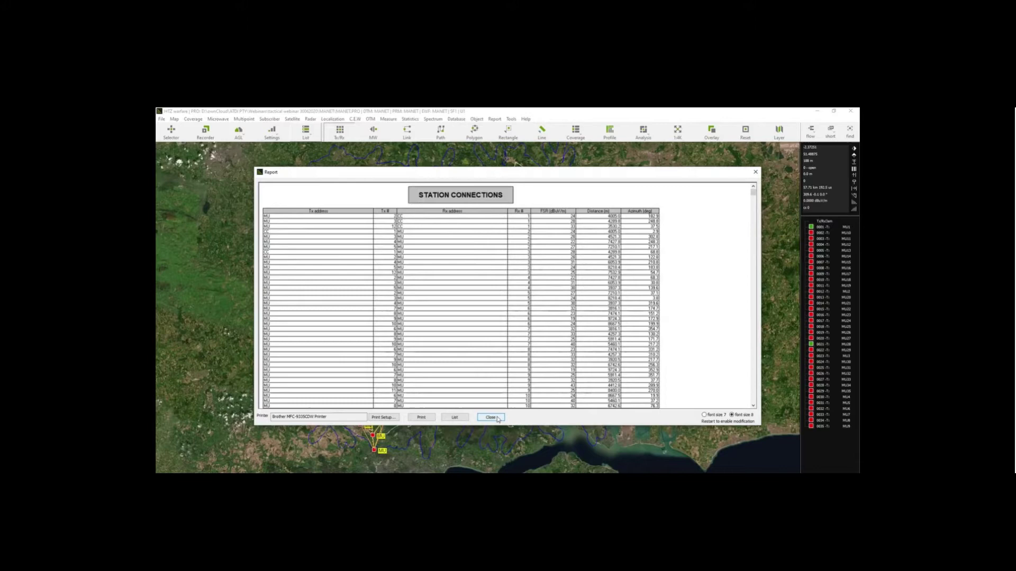
pyautogui.click(490, 417)
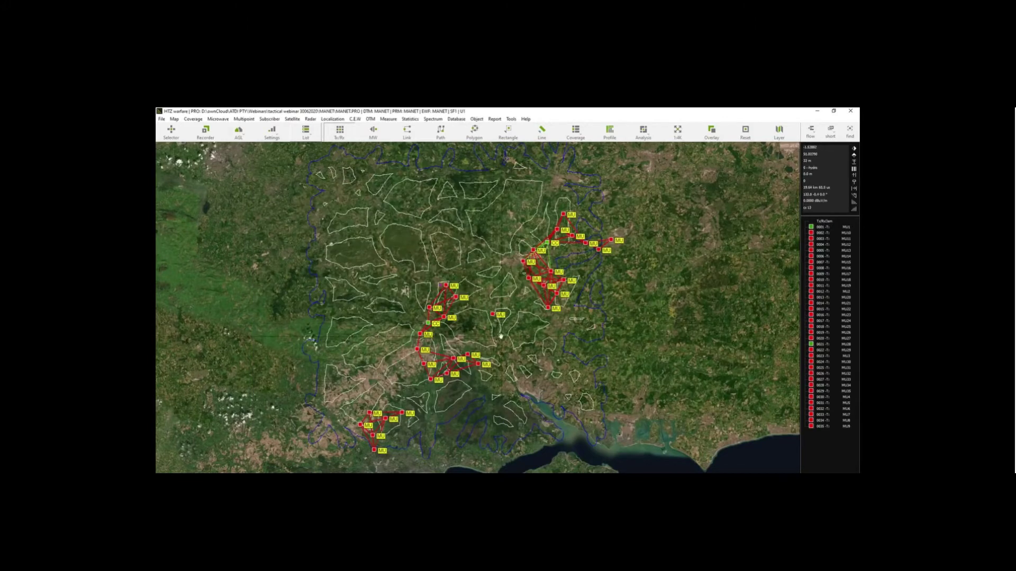
# Pan and zoom to follow the new red links around the central CC station.
pyautogui.moveTo(501, 328); pyautogui.dragTo(481, 308)
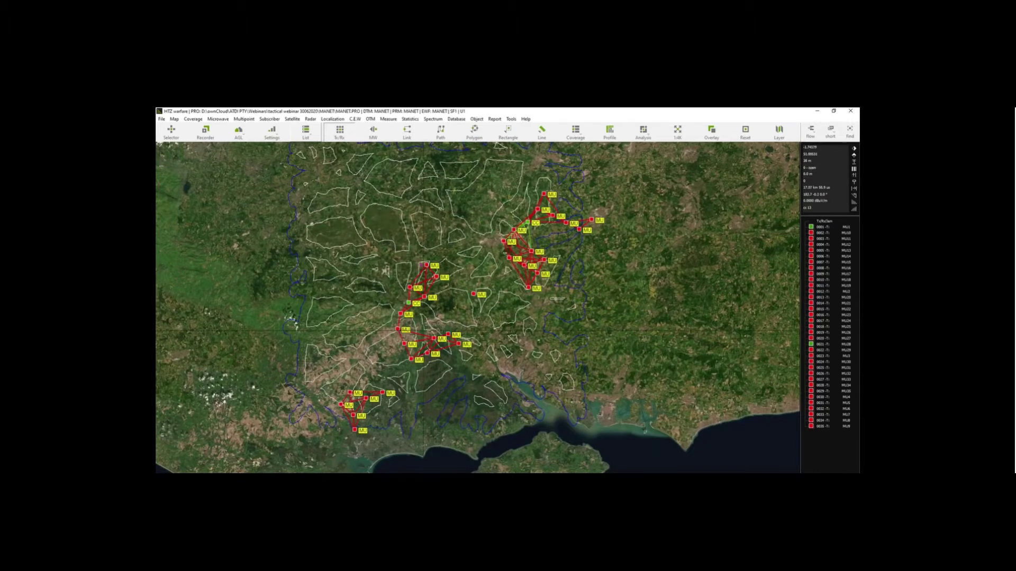
pyautogui.scroll(1, 424, 331)
pyautogui.moveTo(408, 381); pyautogui.dragTo(414, 326)
pyautogui.scroll(-1, 414, 327)
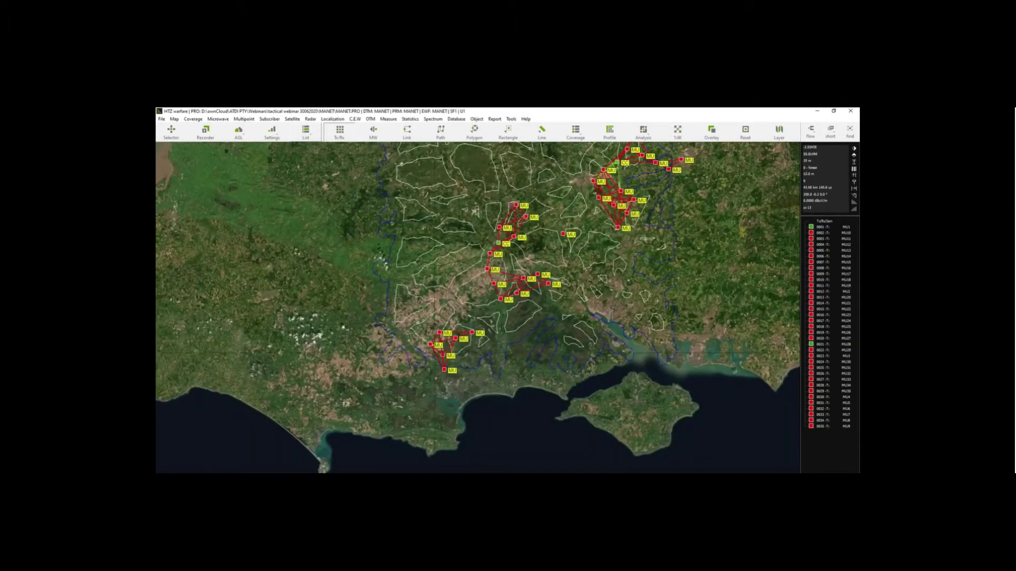
pyautogui.scroll(1, 491, 286)
pyautogui.scroll(1, 491, 285)
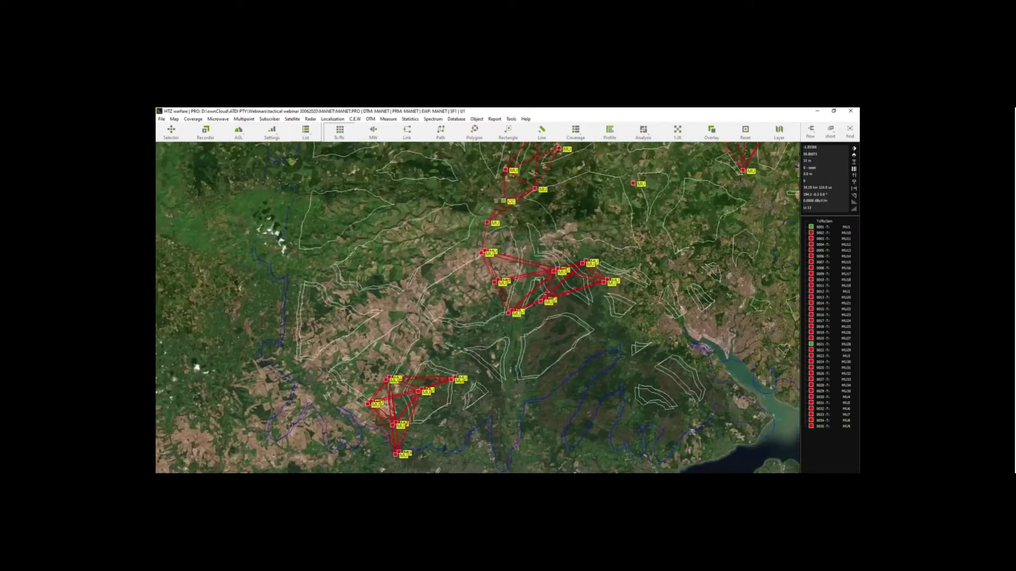
pyautogui.moveTo(527, 323); pyautogui.dragTo(483, 374)
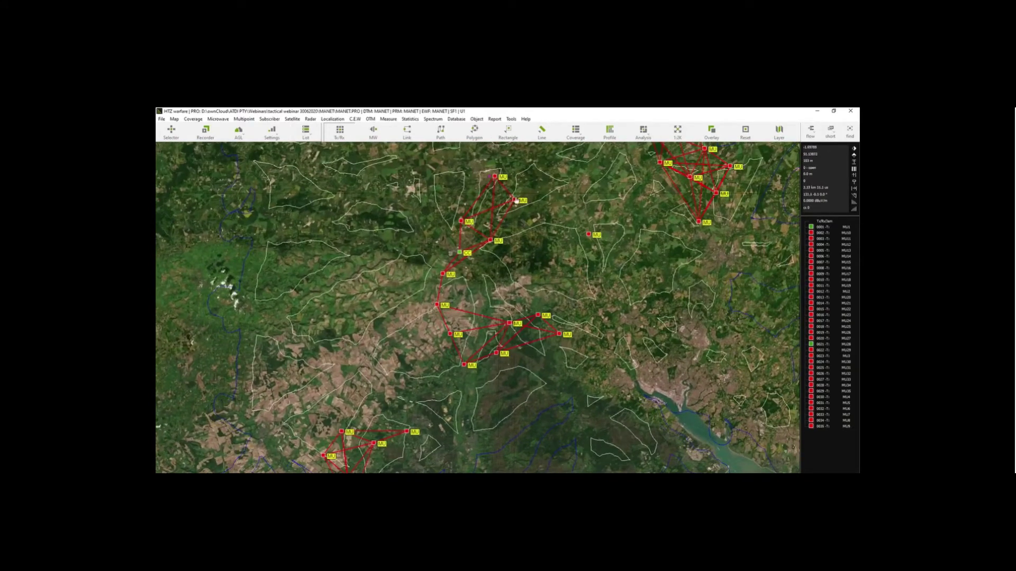
pyautogui.moveTo(516, 201); pyautogui.dragTo(492, 223)
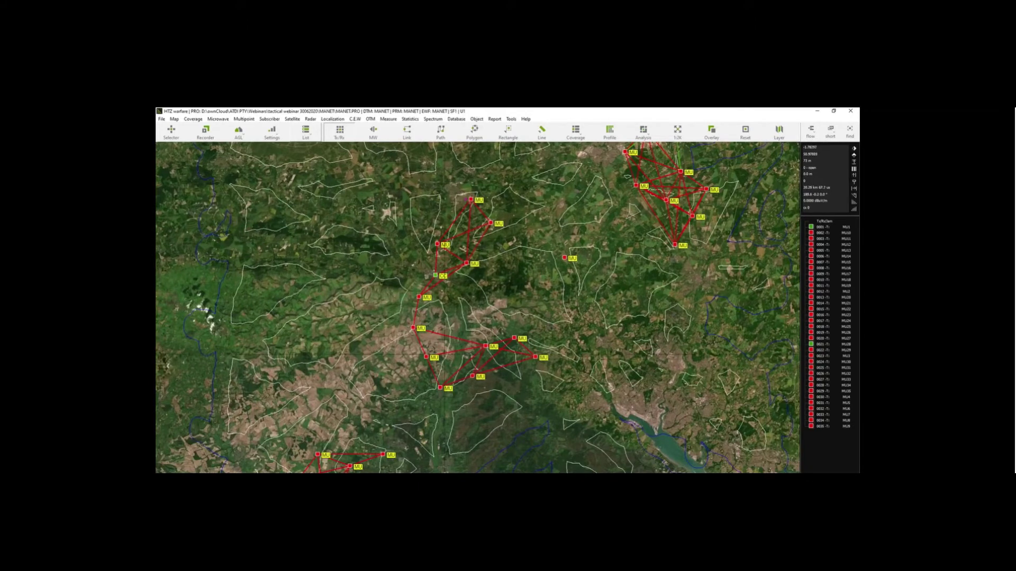
pyautogui.moveTo(525, 303); pyautogui.dragTo(437, 324)
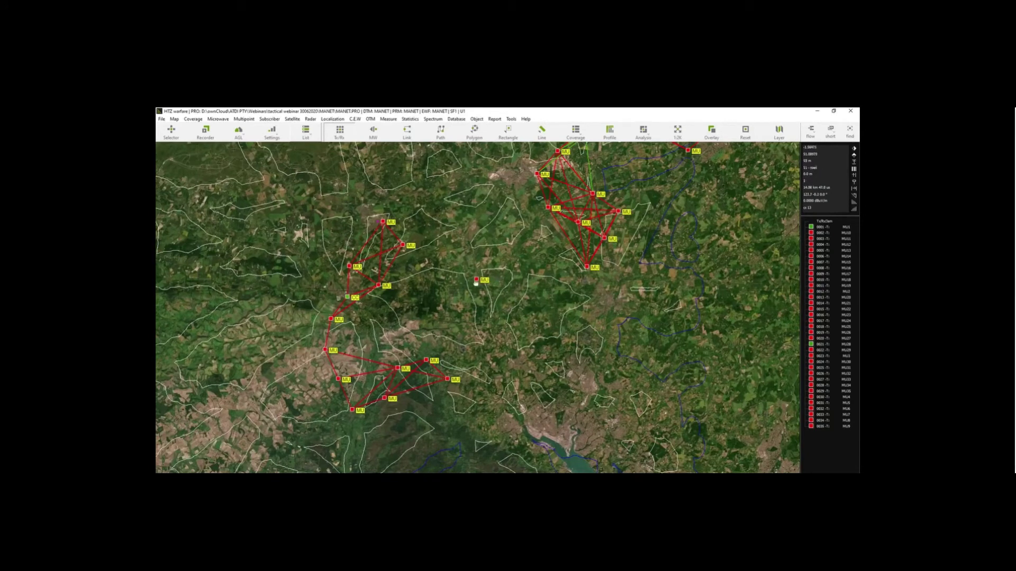
pyautogui.moveTo(482, 280); pyautogui.dragTo(373, 410)
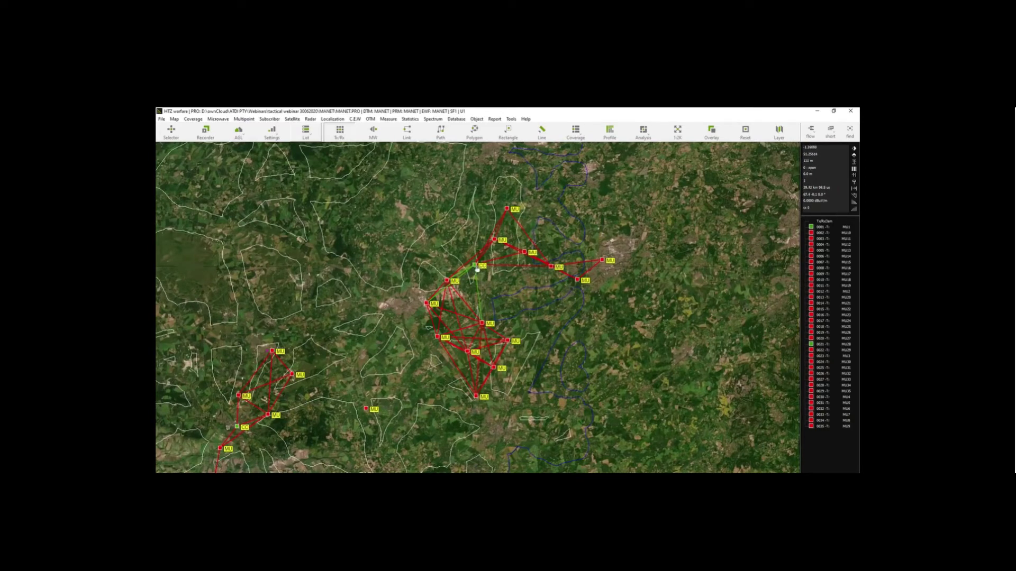
# Pan across the outer MU clusters, then frame the whole network in view.
pyautogui.moveTo(477, 269); pyautogui.dragTo(604, 156)
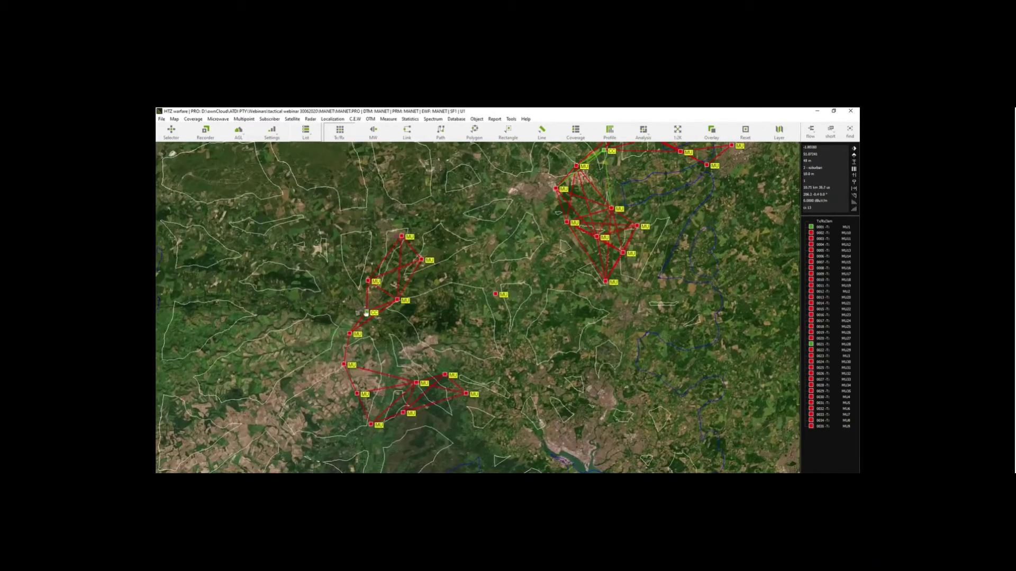
pyautogui.scroll(-1, 413, 321)
pyautogui.moveTo(401, 420); pyautogui.dragTo(394, 373)
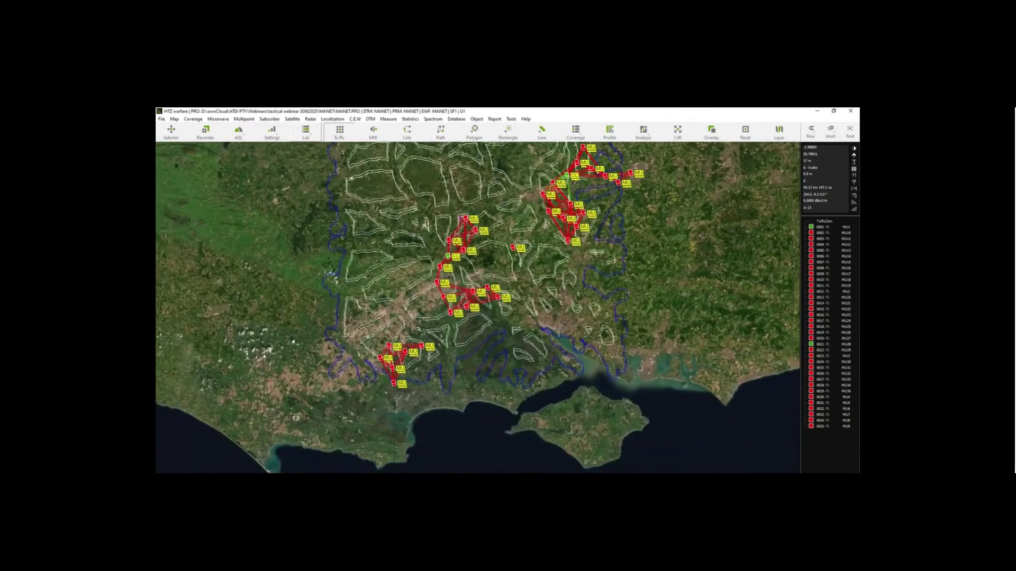
pyautogui.scroll(1, 395, 374)
pyautogui.moveTo(524, 298); pyautogui.dragTo(450, 337)
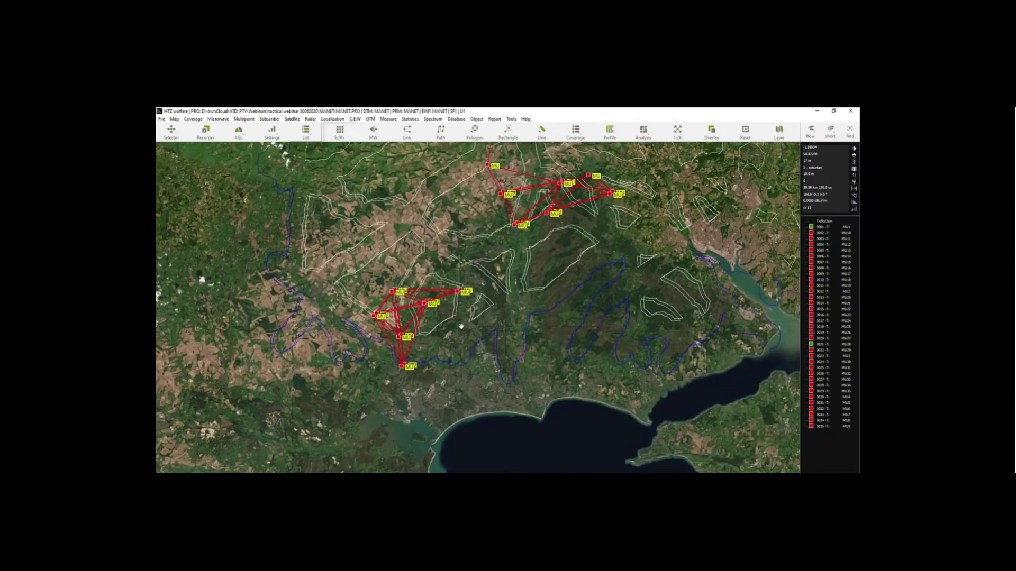
pyautogui.scroll(-1, 476, 307)
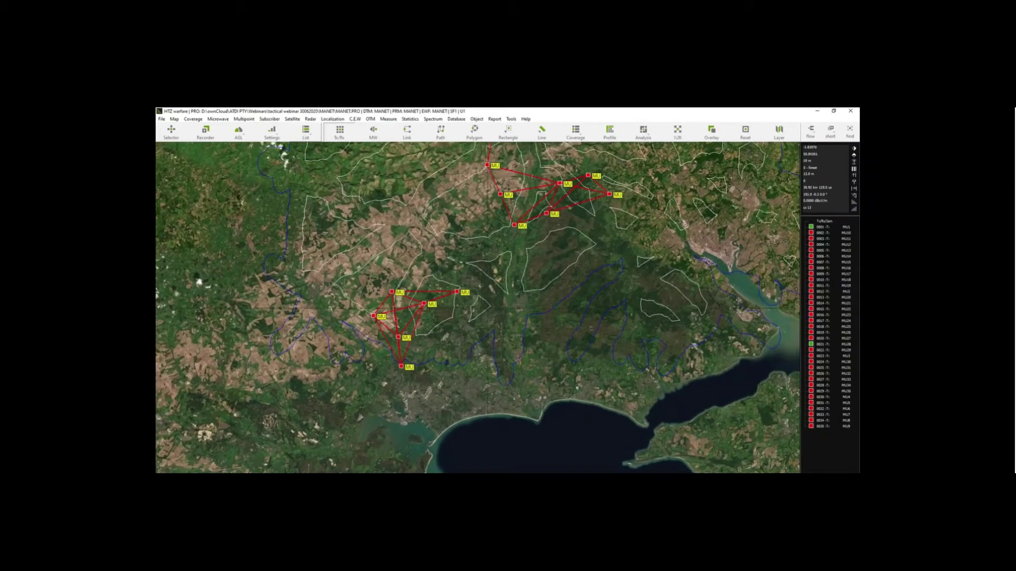
pyautogui.scroll(-1, 476, 307)
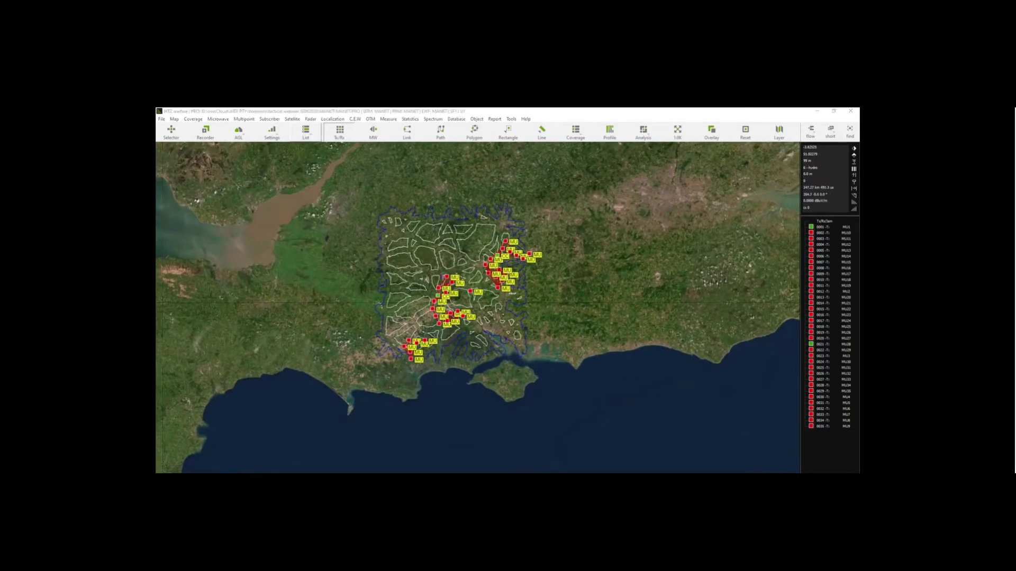
pyautogui.scroll(1, 356, 406)
pyautogui.moveTo(560, 313); pyautogui.dragTo(431, 435)
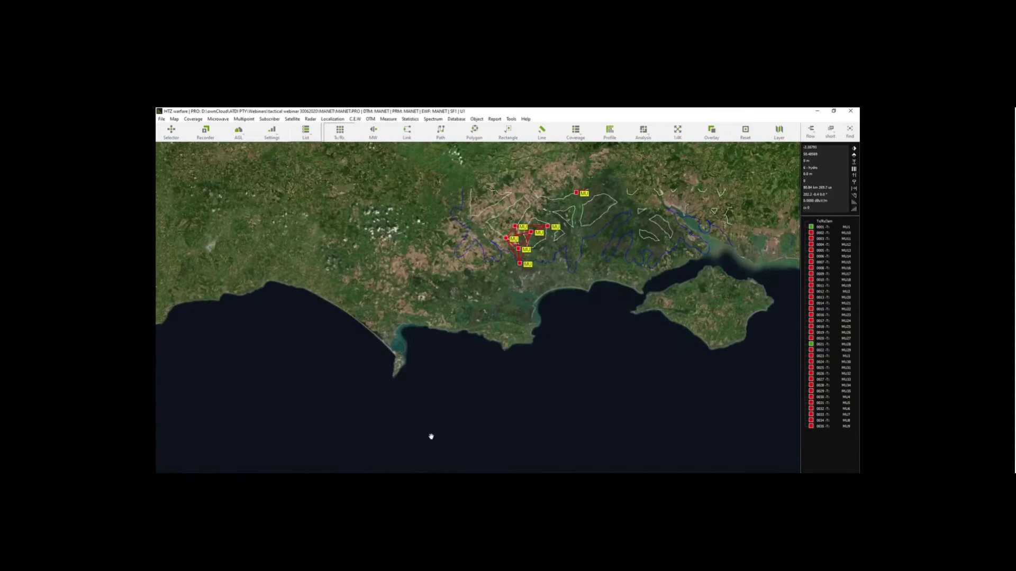
pyautogui.moveTo(468, 264); pyautogui.dragTo(427, 321)
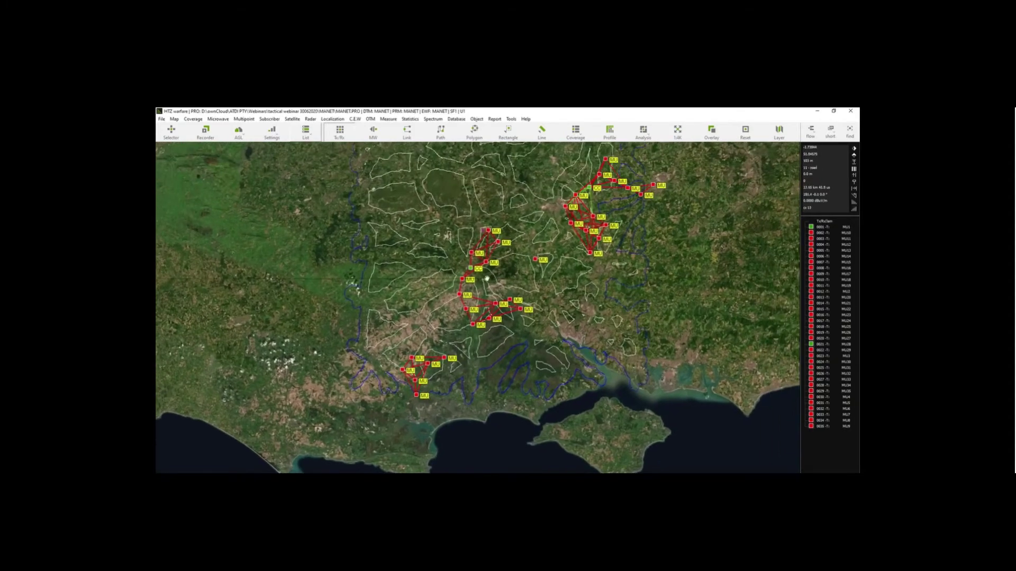
# Set the CC node as the reference station.
pyautogui.rightClick(470, 268)
pyautogui.click(494, 274)
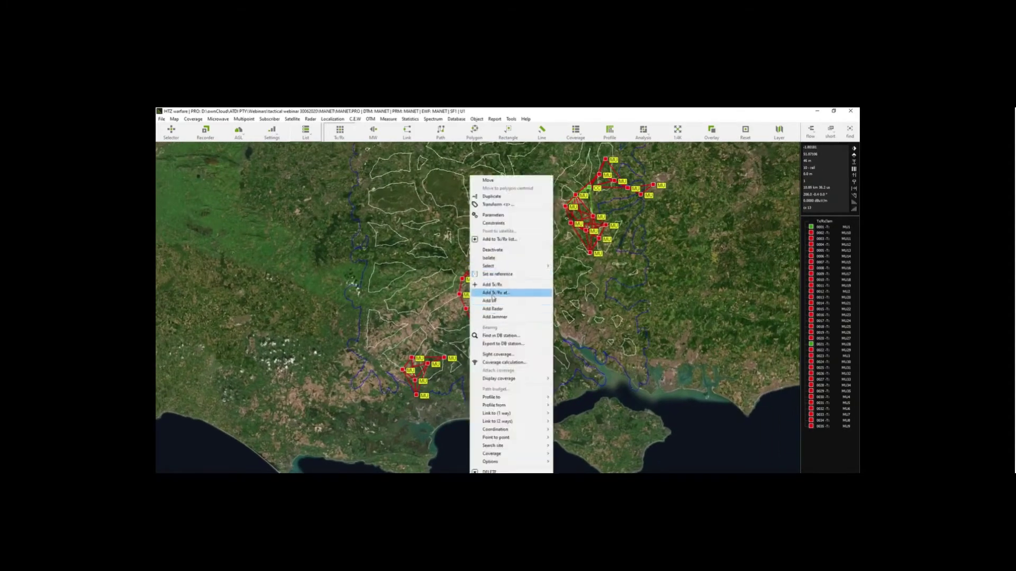
pyautogui.click(502, 275)
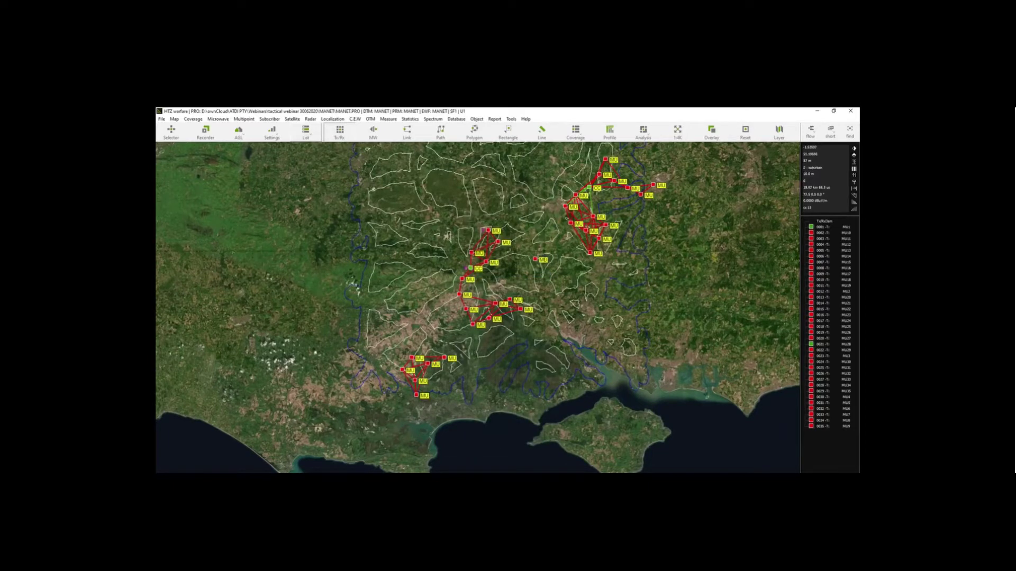
# Show the shortest path links from the reference station to an MU station.
pyautogui.rightClick(521, 310)
pyautogui.click(550, 315)
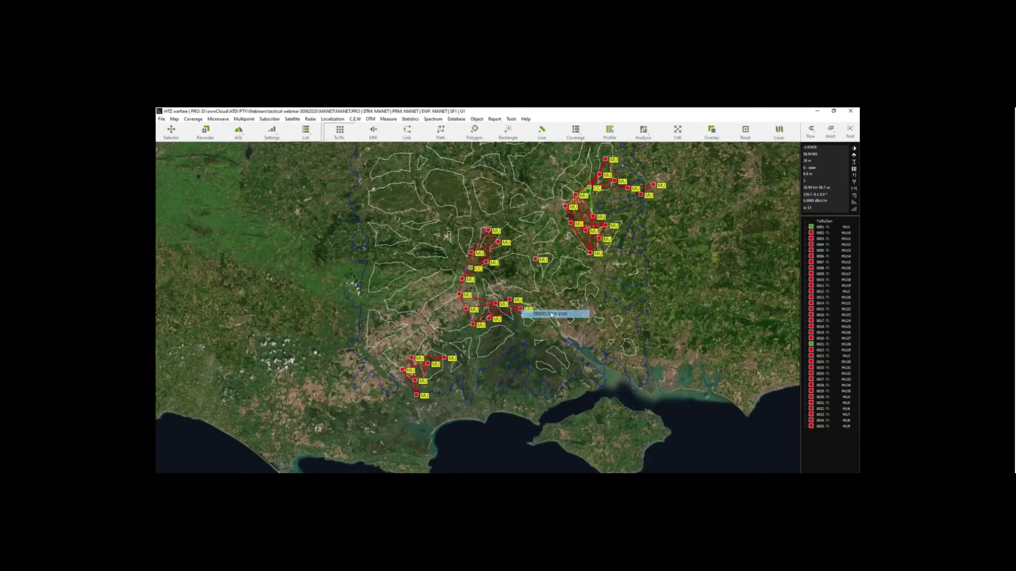
pyautogui.moveTo(570, 268)
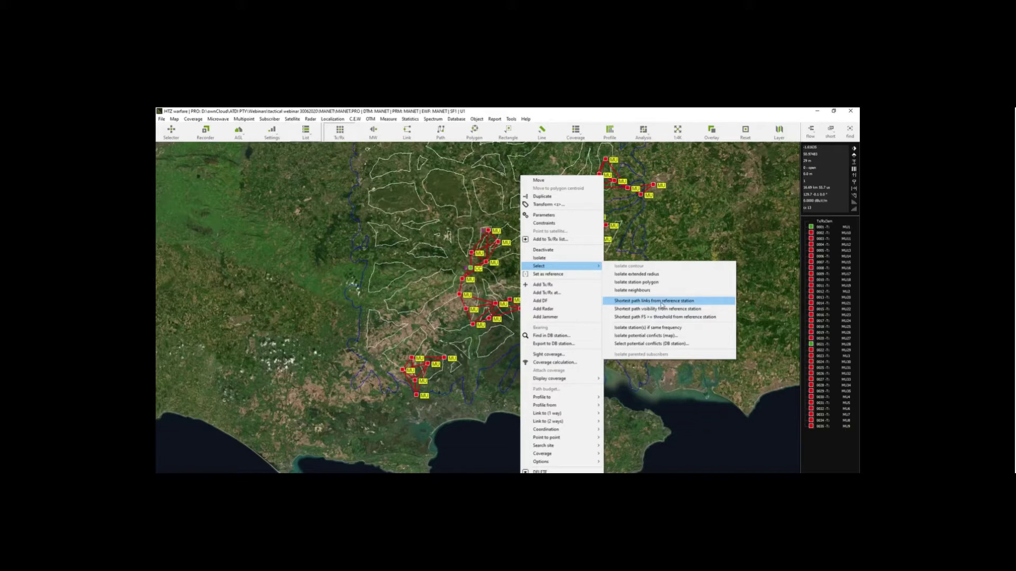
pyautogui.click(661, 302)
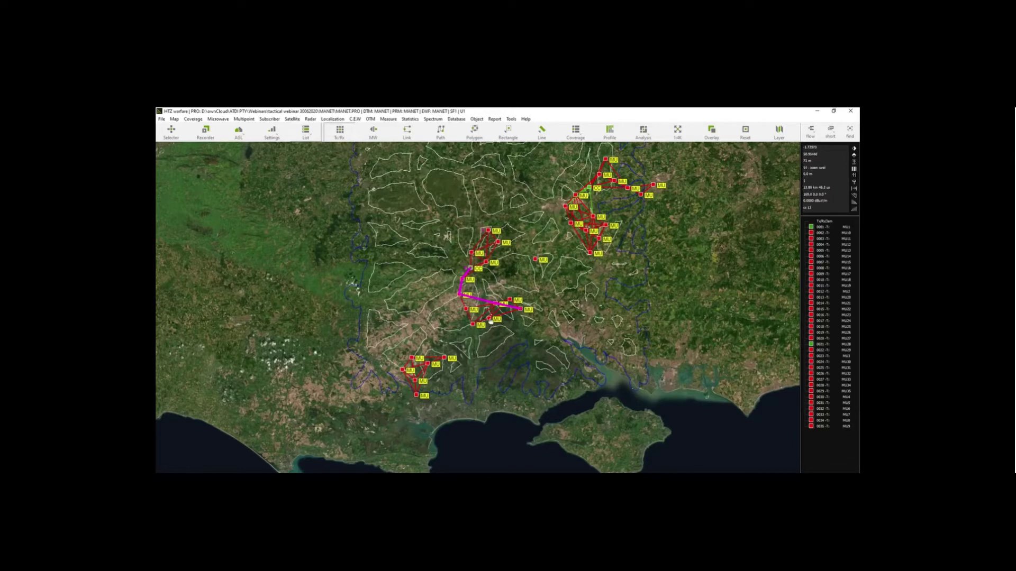
# Clear the magenta shortest path route again.
pyautogui.rightClick(490, 321)
pyautogui.click(505, 323)
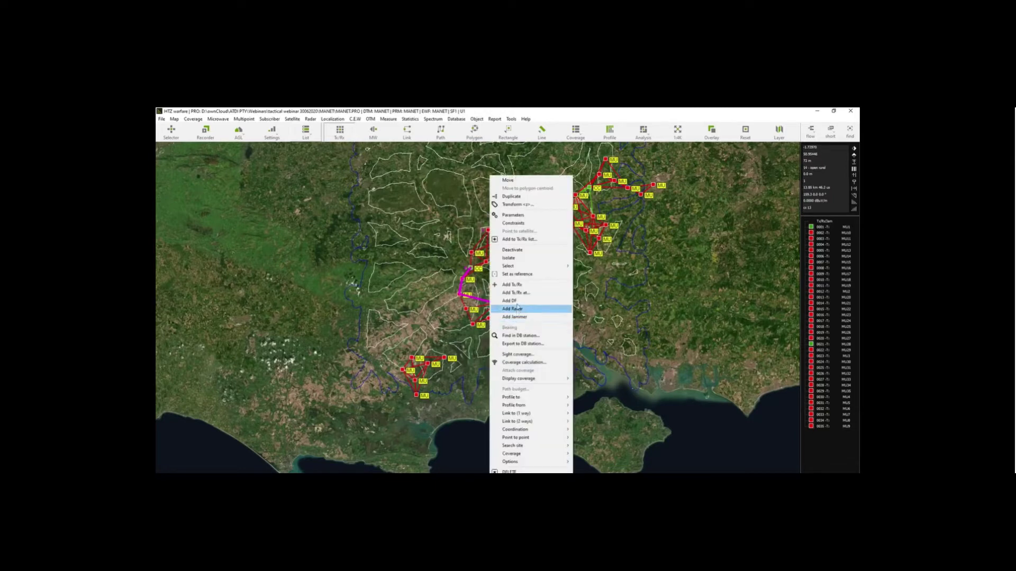
pyautogui.moveTo(529, 266)
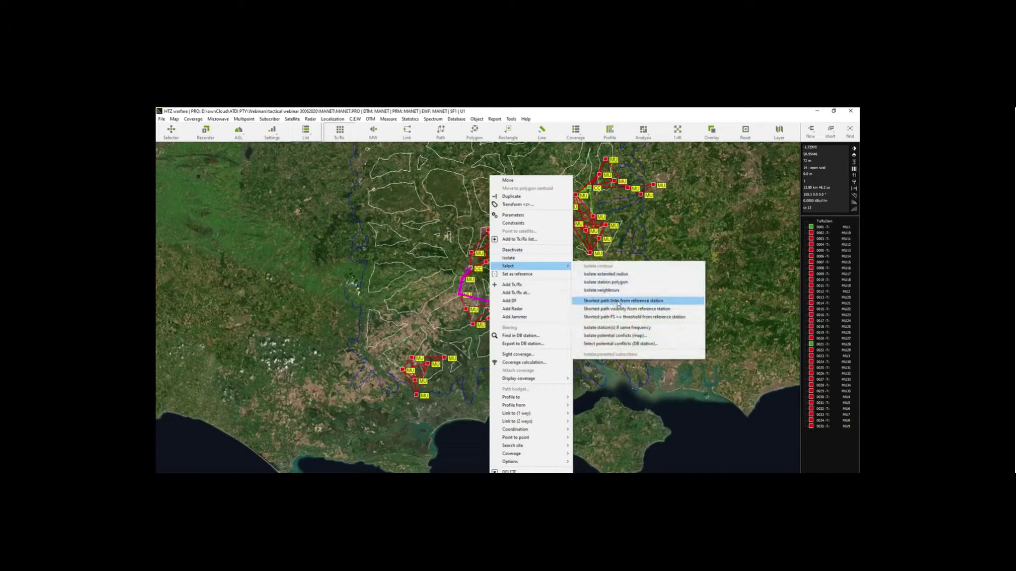
pyautogui.click(618, 301)
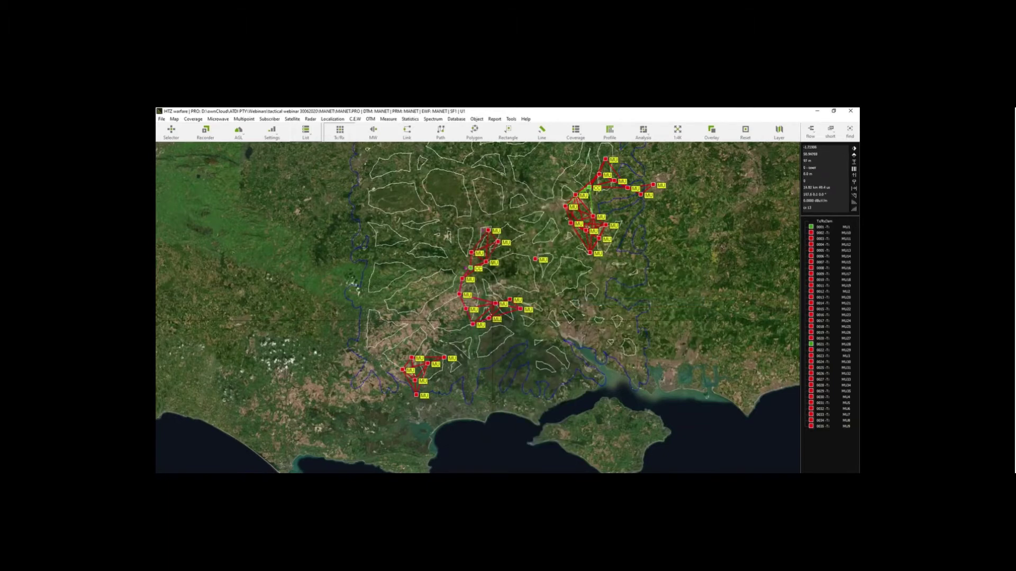
# Recentre on the network, apply the vector polygon, and run Coverage network calculation.
pyautogui.moveTo(492, 300); pyautogui.dragTo(489, 303)
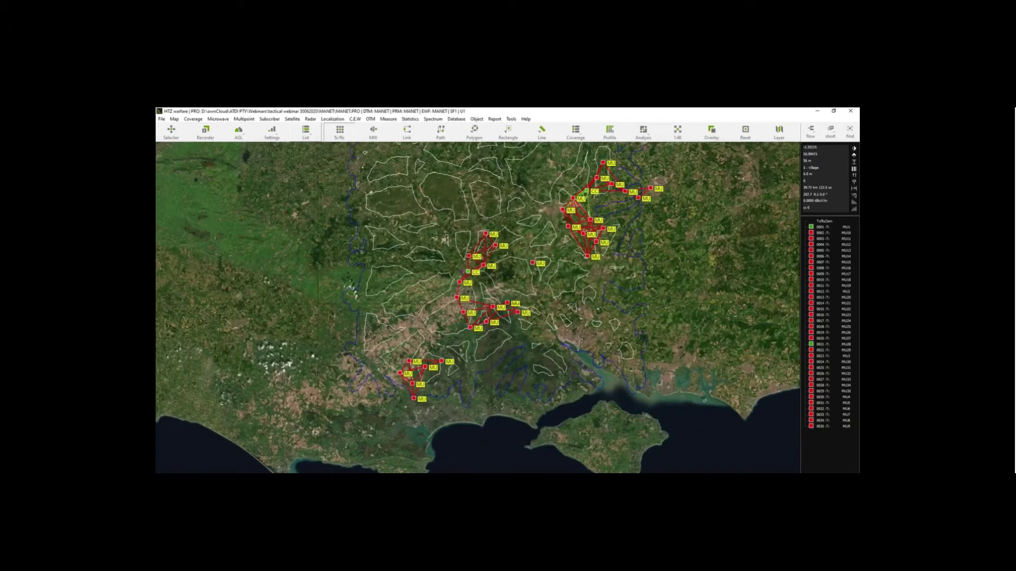
pyautogui.moveTo(537, 271); pyautogui.dragTo(499, 309)
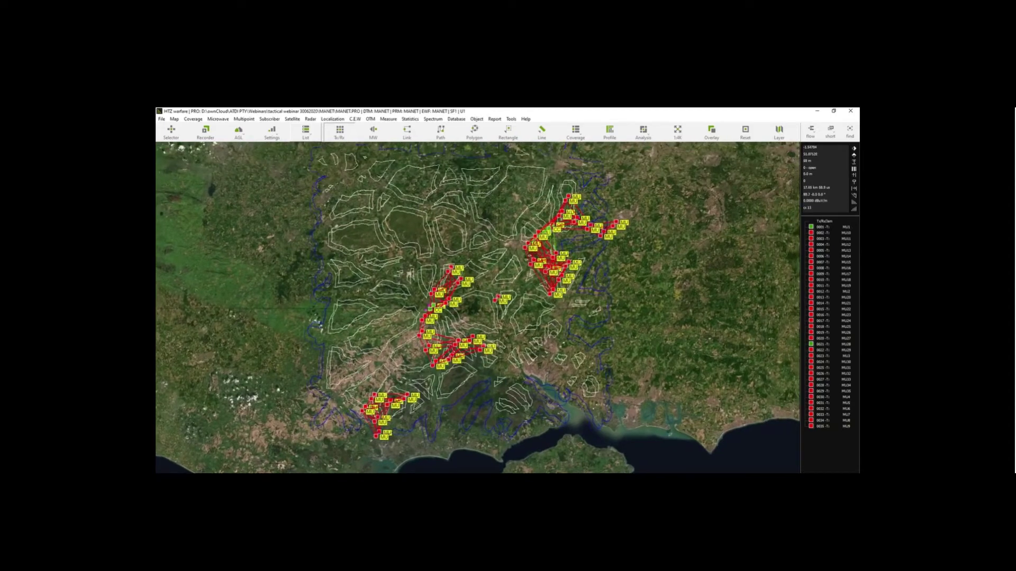
pyautogui.scroll(-1, 499, 307)
pyautogui.scroll(1, 489, 302)
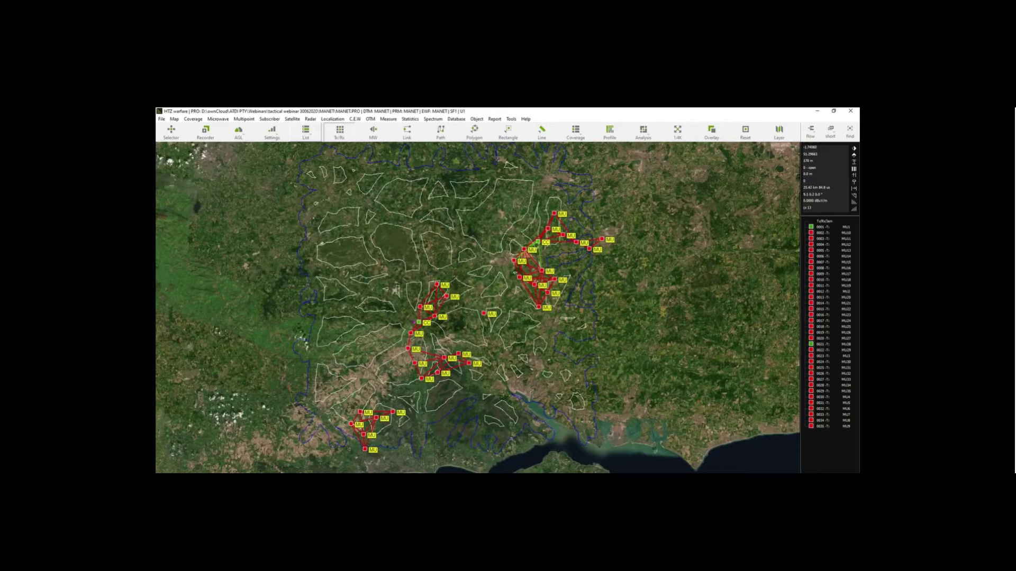
pyautogui.click(475, 132)
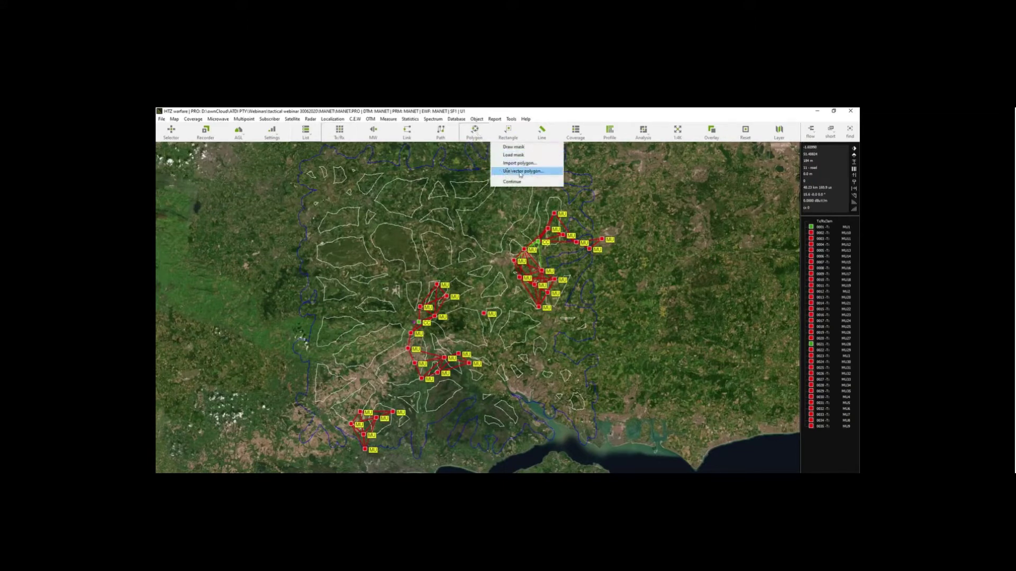
pyautogui.click(520, 171)
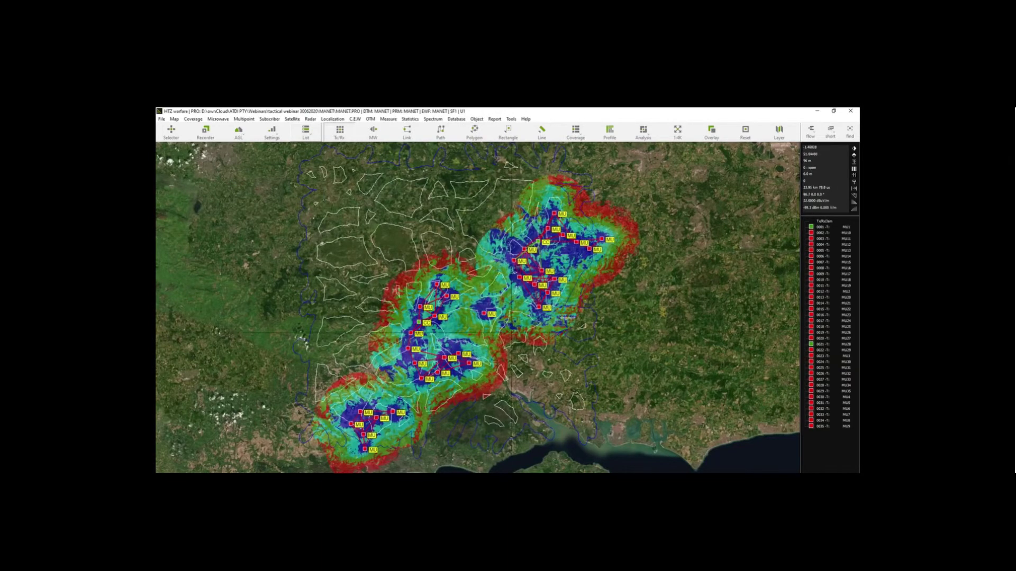
pyautogui.click(193, 120)
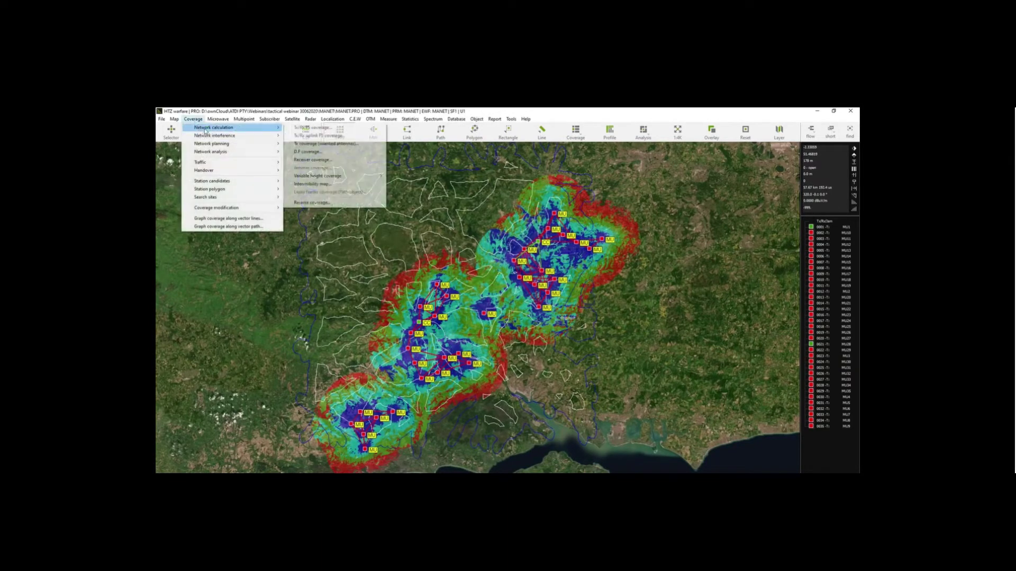
pyautogui.click(510, 283)
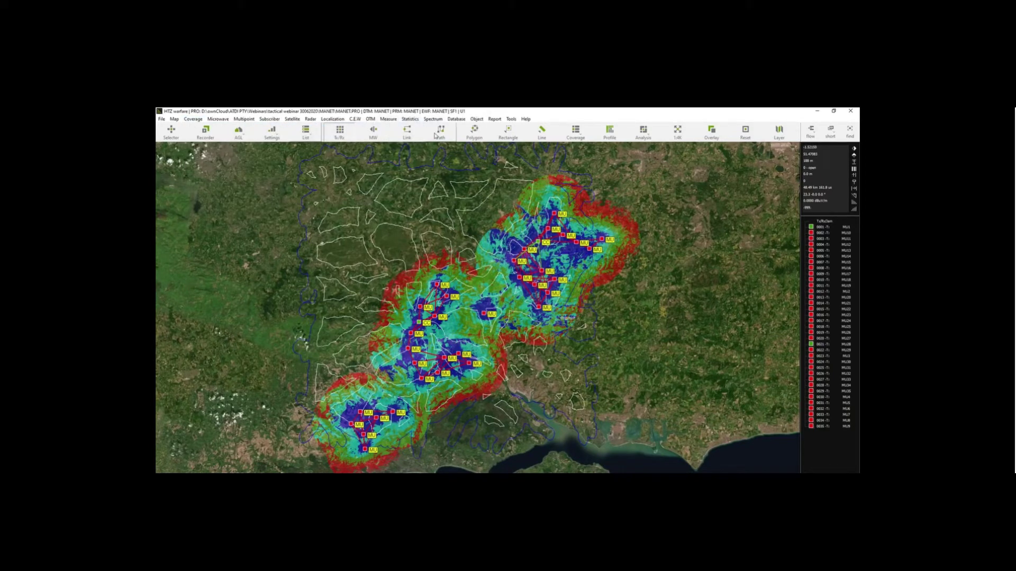
# Load the vector polygon again as the magenta working area.
pyautogui.click(475, 132)
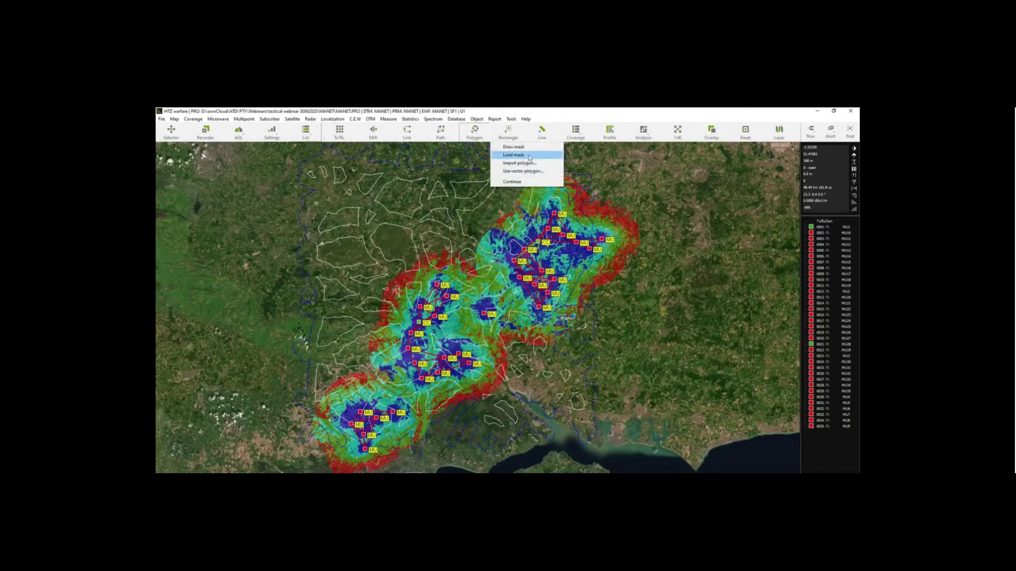
pyautogui.click(521, 171)
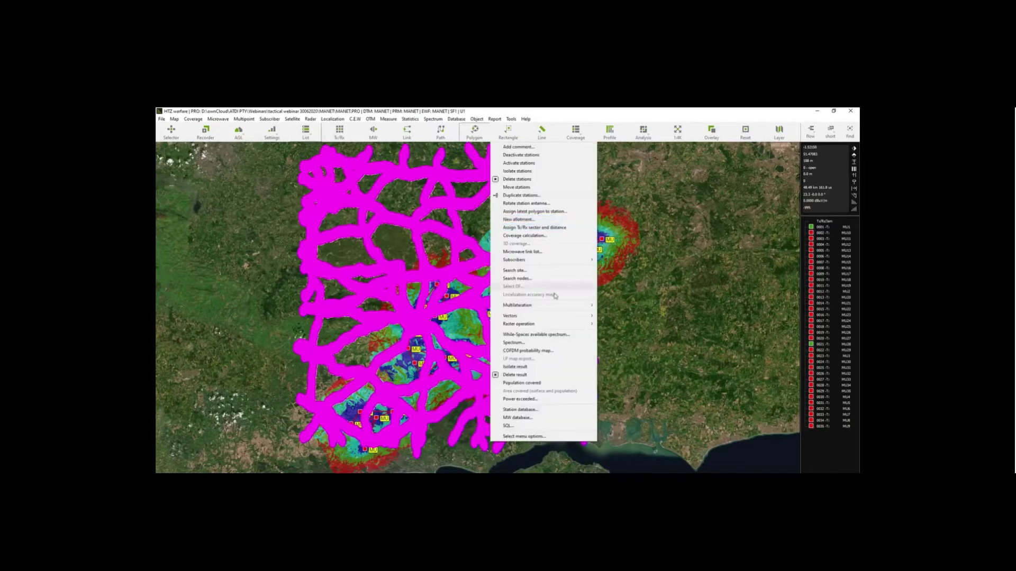
pyautogui.moveTo(538, 316)
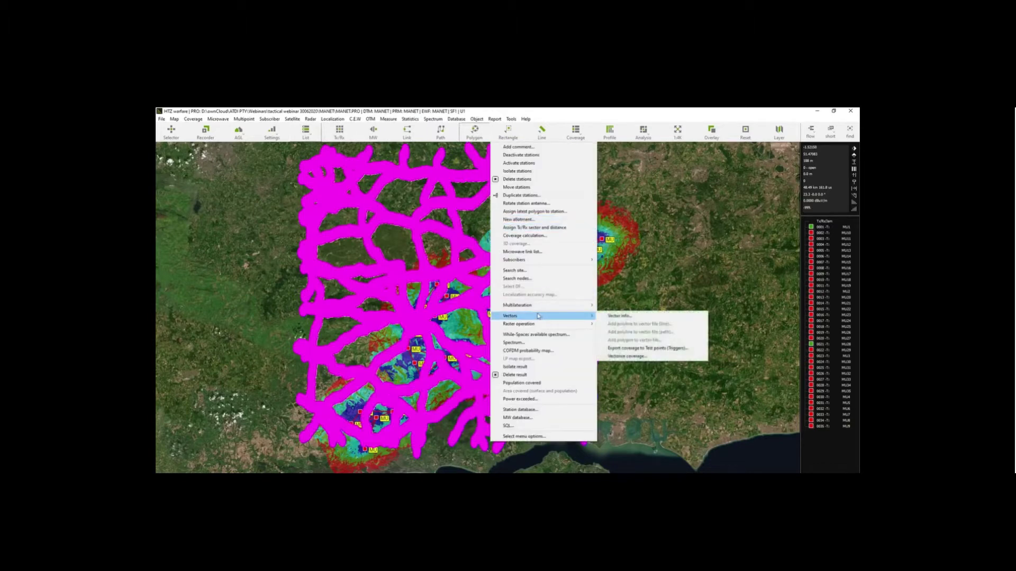
# Start the node search using NODE.TRX from the UK\Outcome folder as the node parameter file.
pyautogui.click(517, 278)
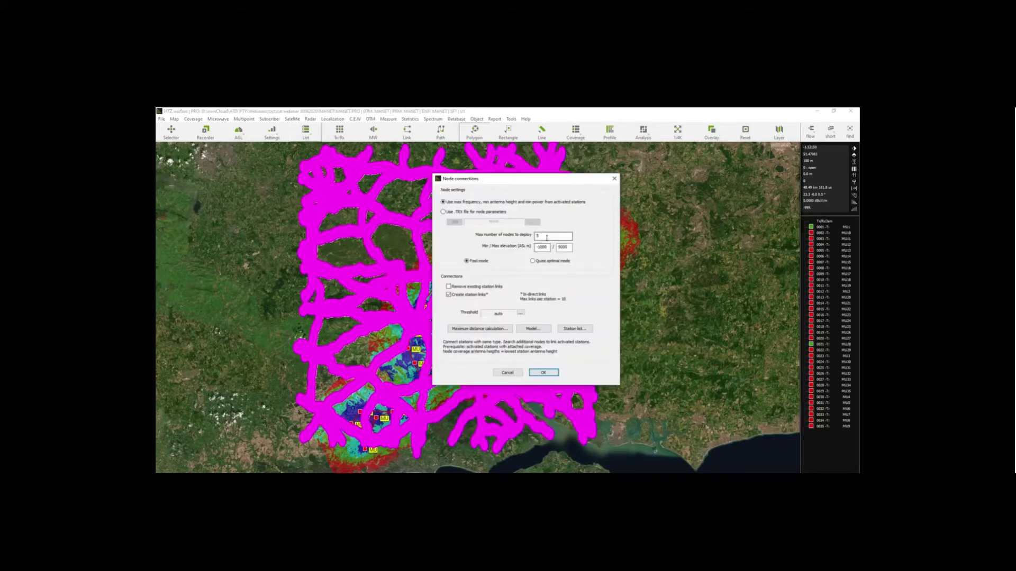
pyautogui.click(468, 214)
pyautogui.click(533, 223)
pyautogui.press('Escape')
pyautogui.click(453, 223)
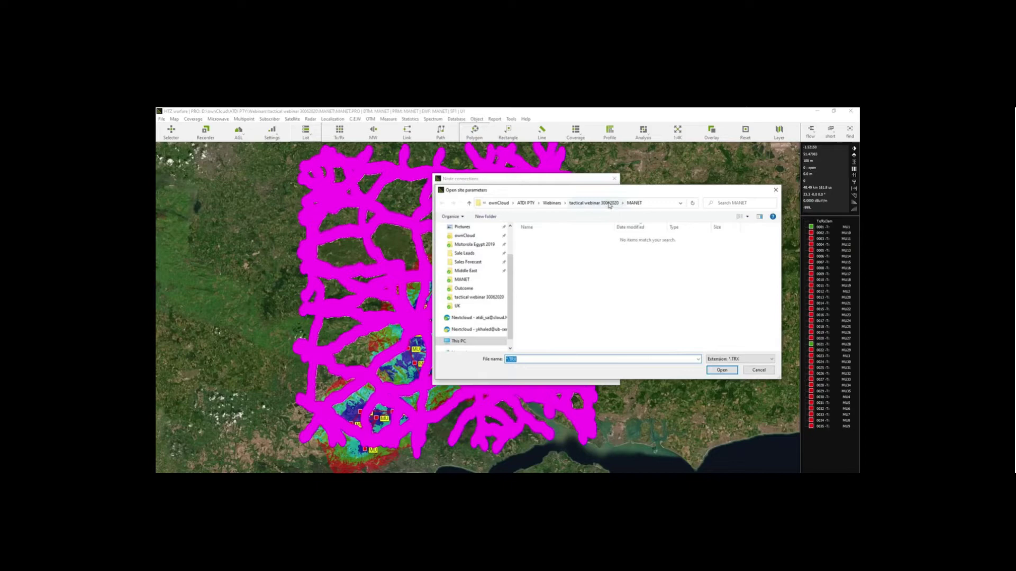
pyautogui.click(609, 204)
pyautogui.doubleClick(540, 238)
pyautogui.click(605, 206)
pyautogui.doubleClick(531, 246)
pyautogui.doubleClick(544, 246)
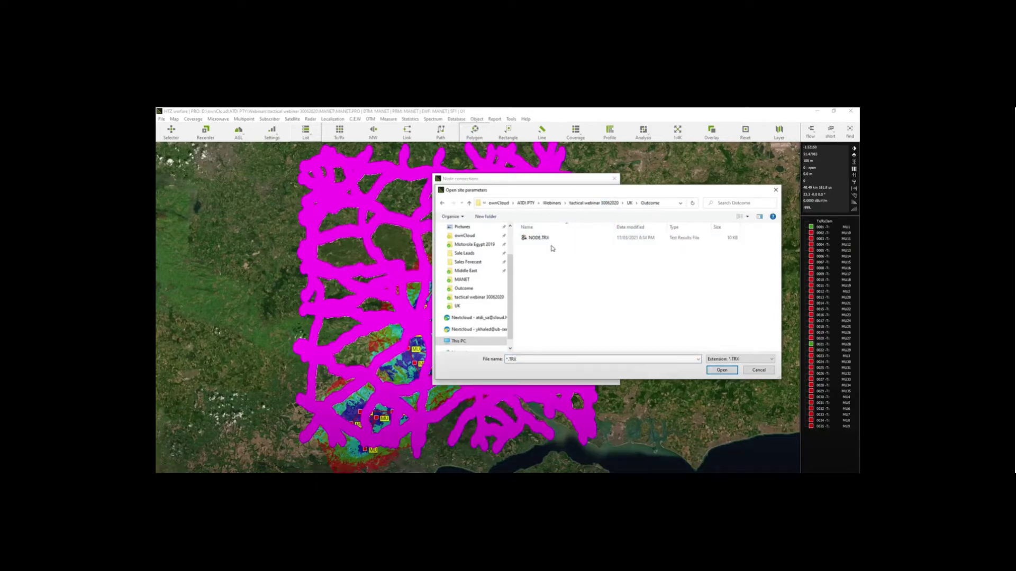
pyautogui.doubleClick(538, 237)
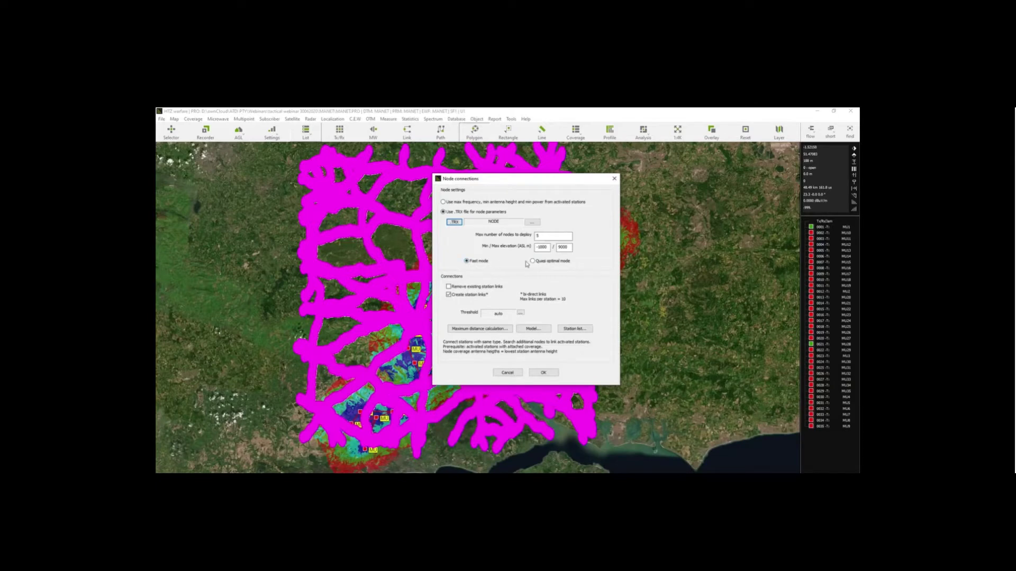
# Run the node connection in Fast mode with Maximum distance calculation enabled.
pyautogui.click(474, 264)
pyautogui.click(506, 334)
pyautogui.click(551, 374)
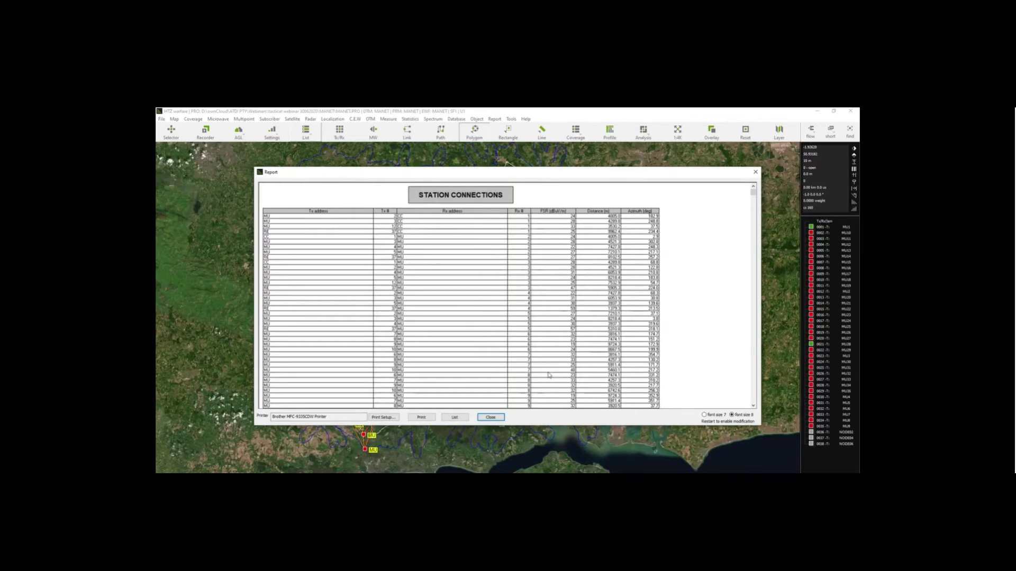
# Close the Station Connections report and activate the RE relay site.
pyautogui.moveTo(503, 173); pyautogui.dragTo(543, 186)
pyautogui.click(534, 427)
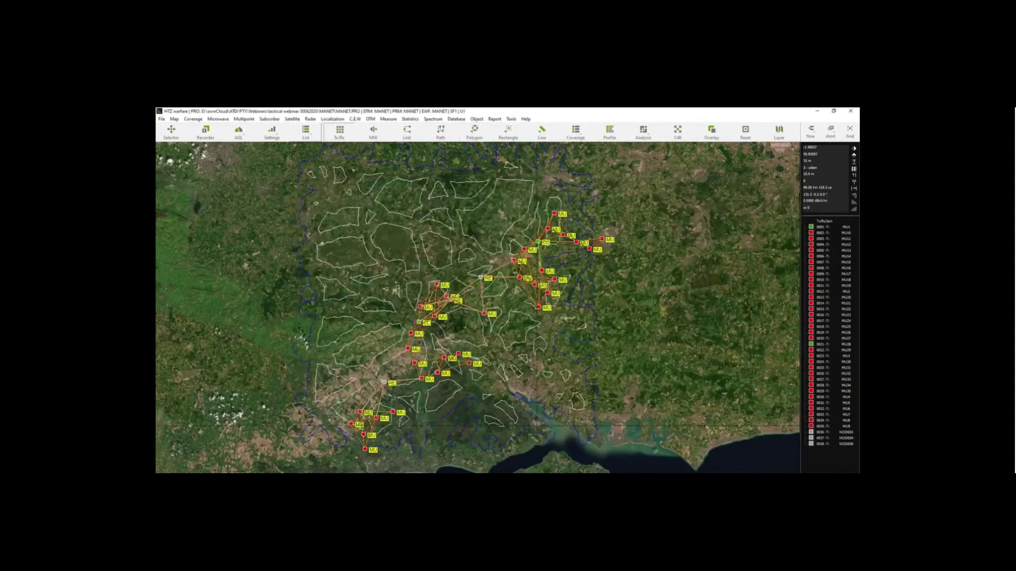
pyautogui.rightClick(481, 278)
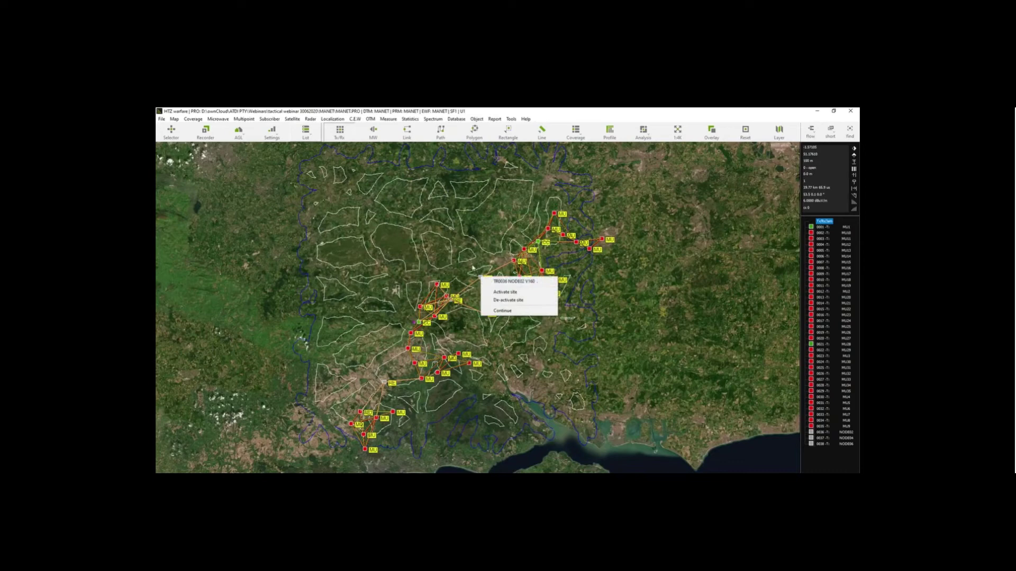
pyautogui.click(505, 292)
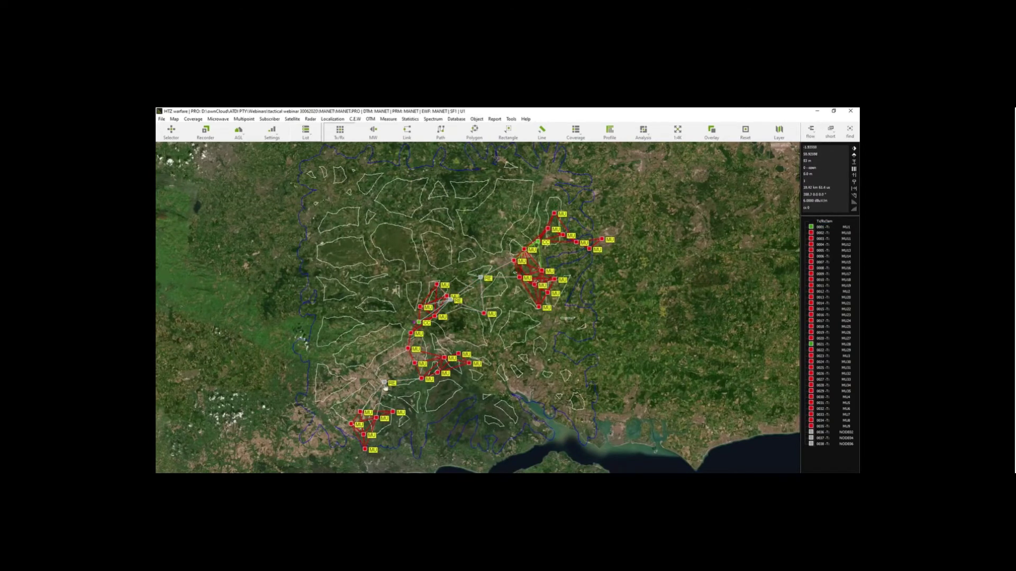
# Pan and zoom across the map to review the new links between the station clusters.
pyautogui.scroll(5, 384, 388)
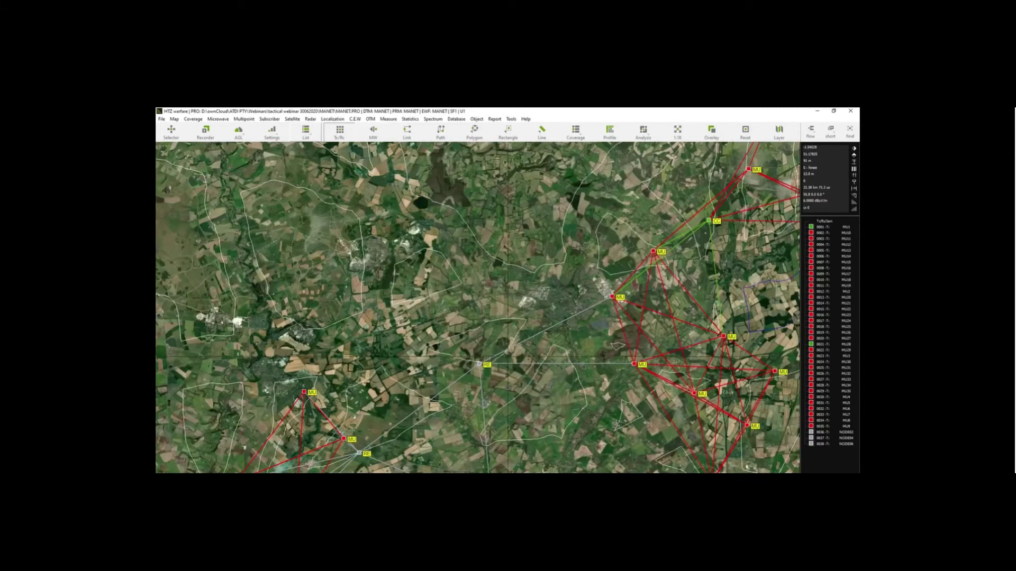
pyautogui.moveTo(468, 394); pyautogui.dragTo(502, 292)
pyautogui.scroll(-1, 502, 291)
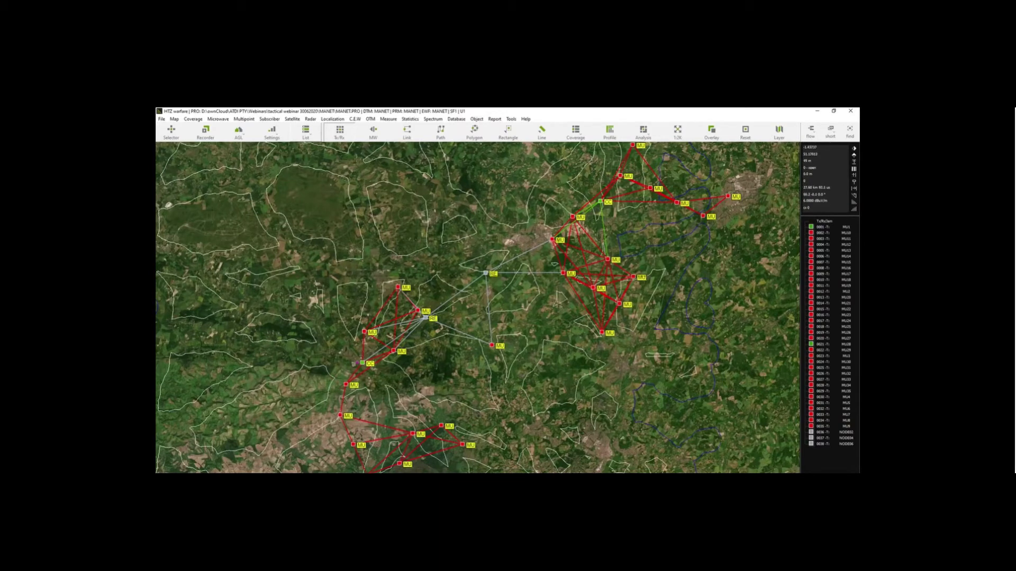
pyautogui.moveTo(377, 469); pyautogui.dragTo(440, 326)
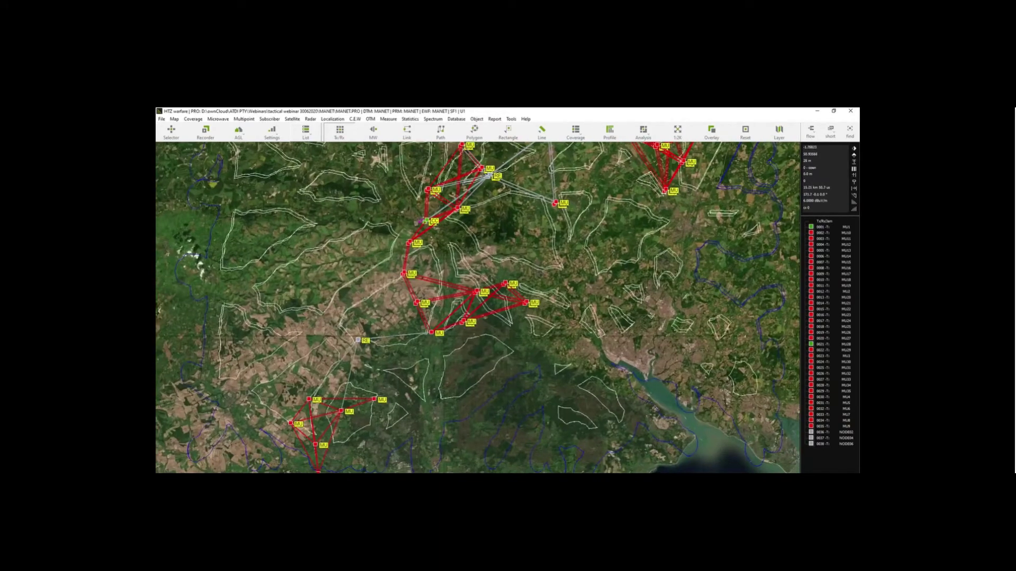
pyautogui.moveTo(375, 356); pyautogui.dragTo(427, 309)
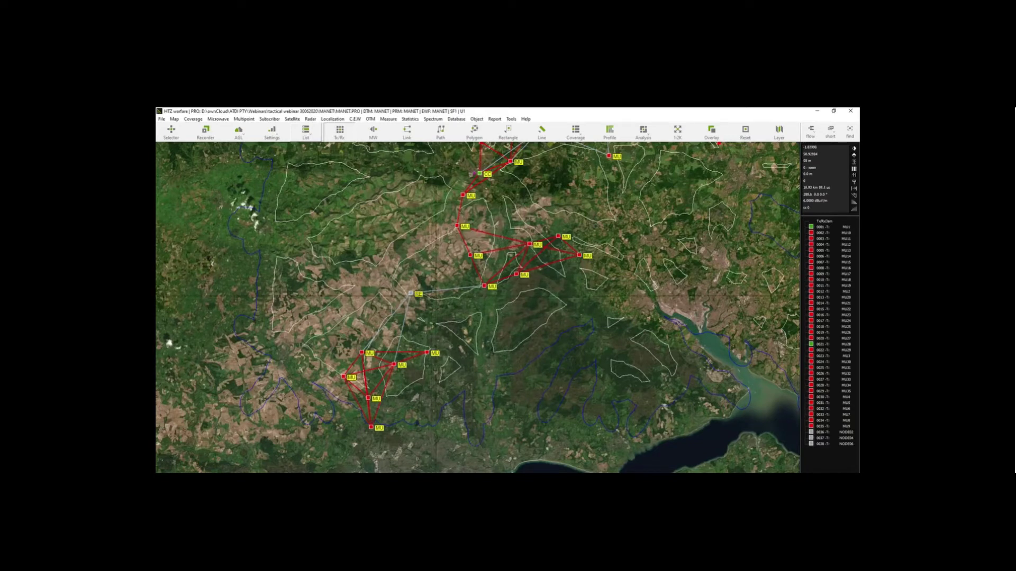
pyautogui.scroll(-2, 435, 293)
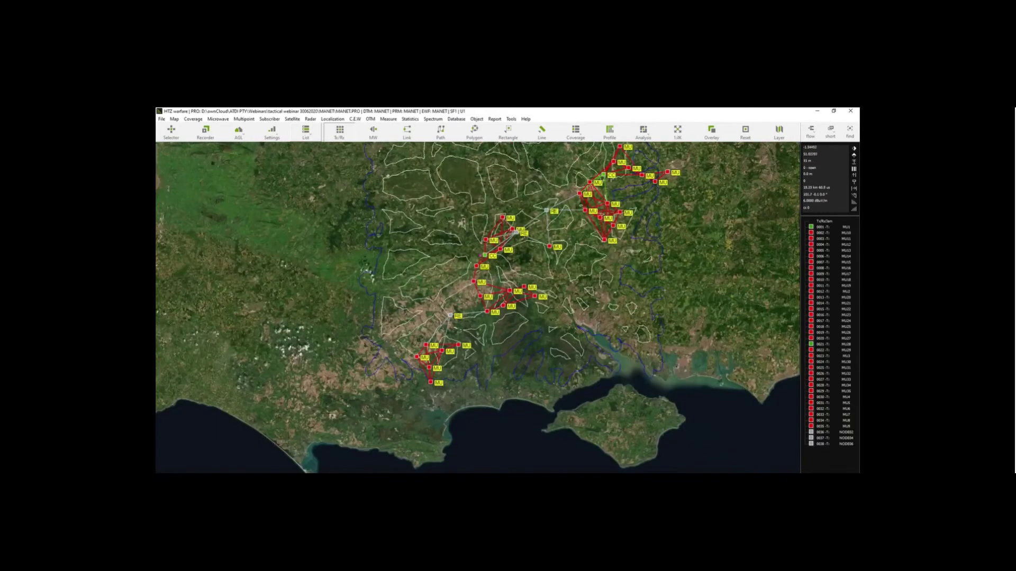
pyautogui.moveTo(564, 270); pyautogui.dragTo(483, 295)
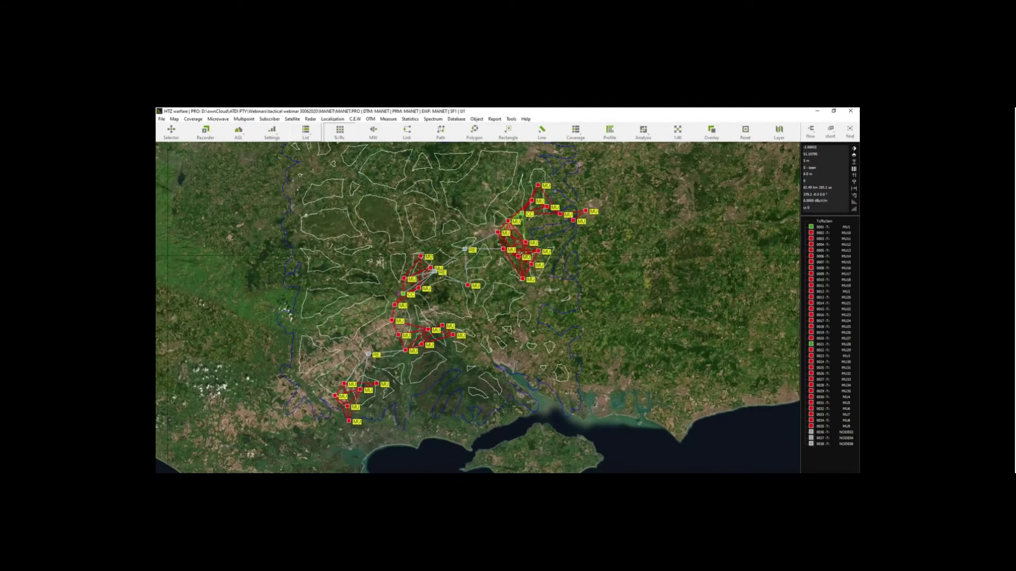
pyautogui.moveTo(167, 286); pyautogui.dragTo(197, 296)
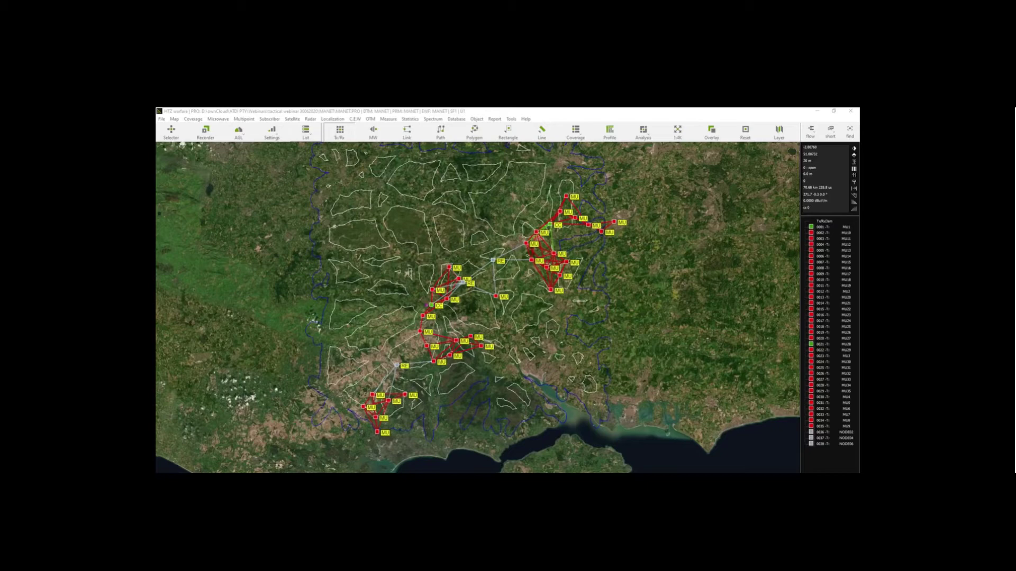
# Switch to the PowerPoint window showing the RESTFUL API slide.
pyautogui.hotkey('alt', 'Tab')
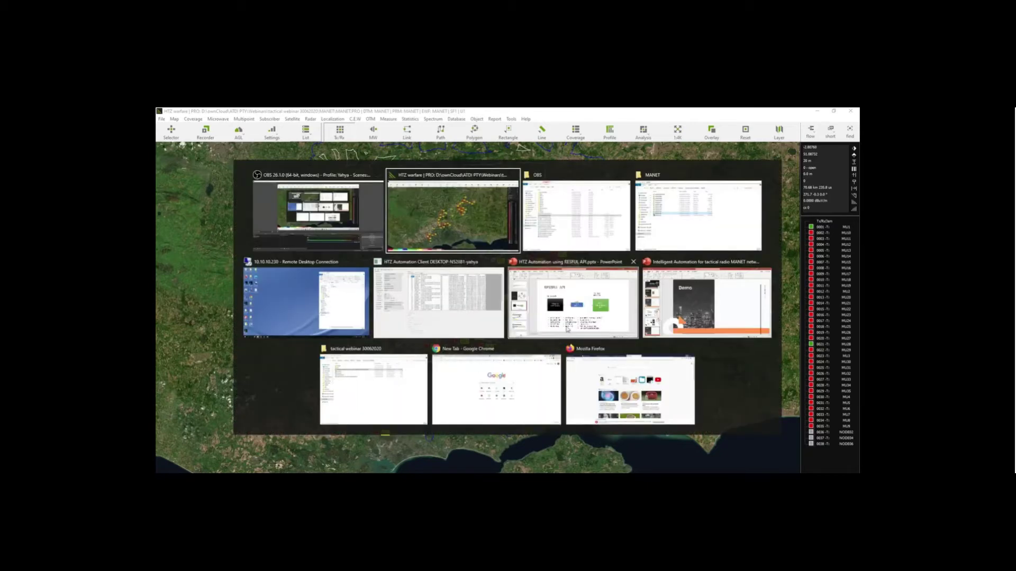
pyautogui.click(560, 317)
pyautogui.press('alt')
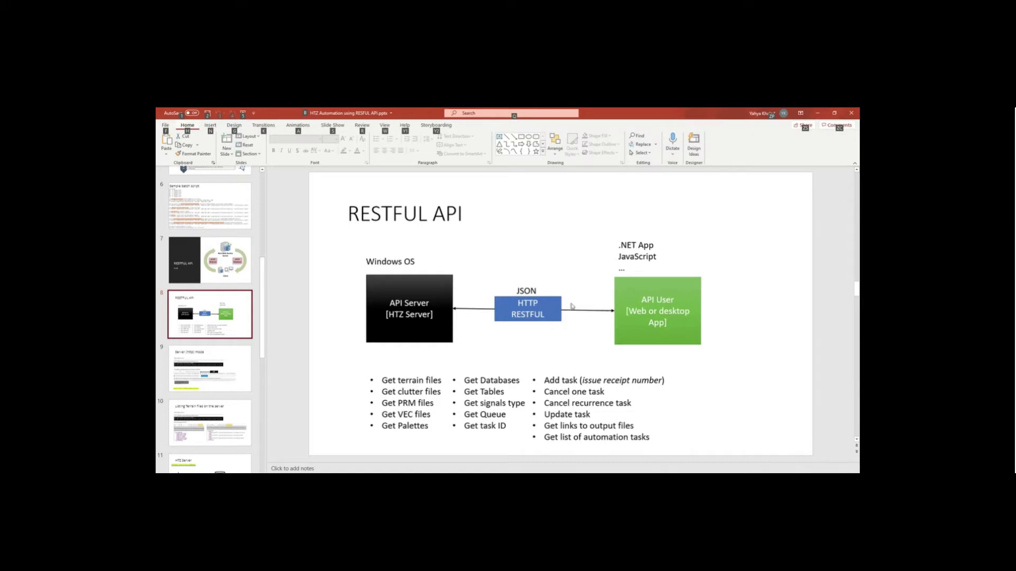
# Switch to HTZ Automation Client, then launch Google Earth Pro through Windows search 'goo'.
pyautogui.hotkey('alt', 'Tab')
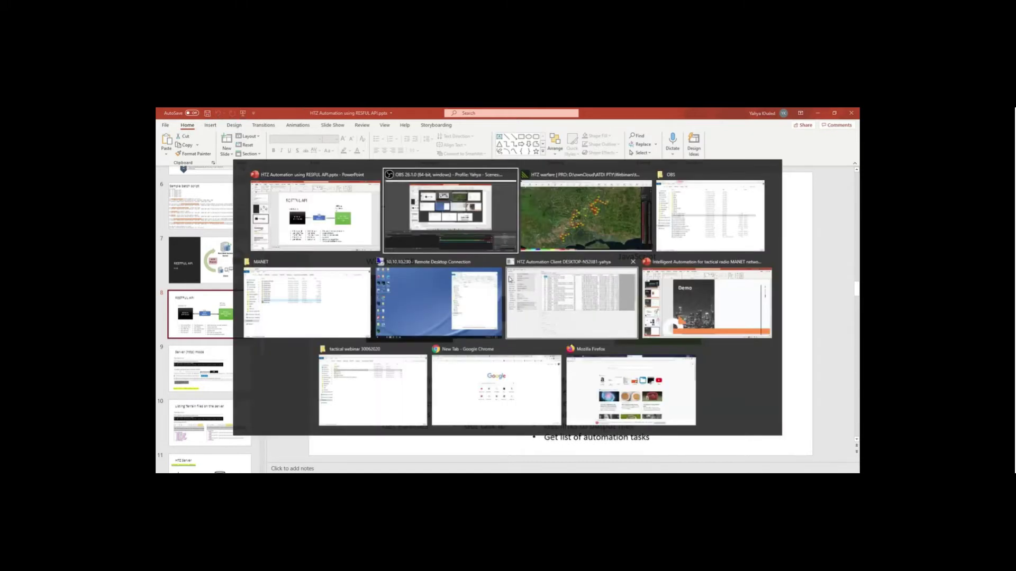
pyautogui.click(559, 299)
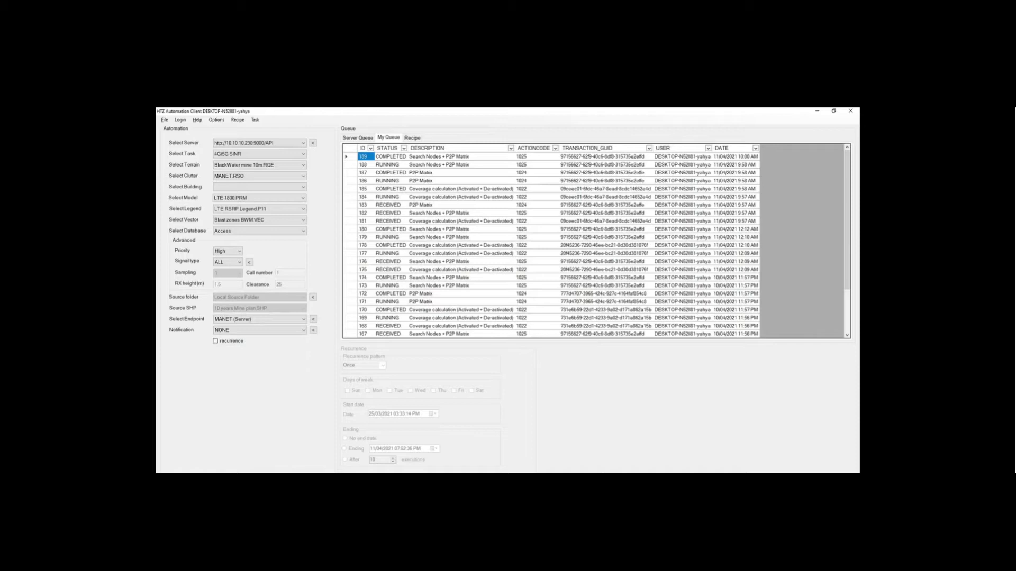
pyautogui.press('super')
pyautogui.write('goo')
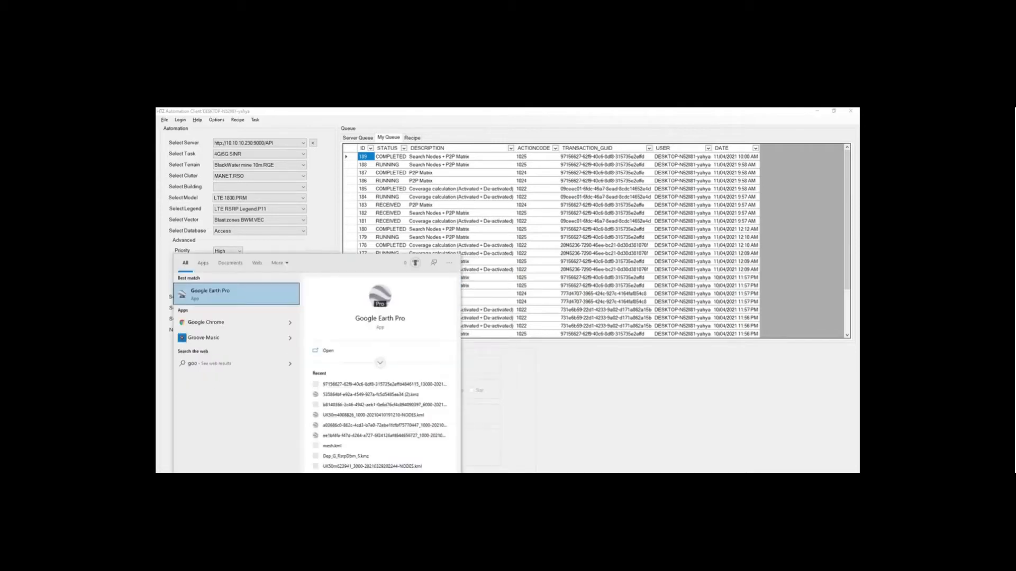
pyautogui.press('Return')
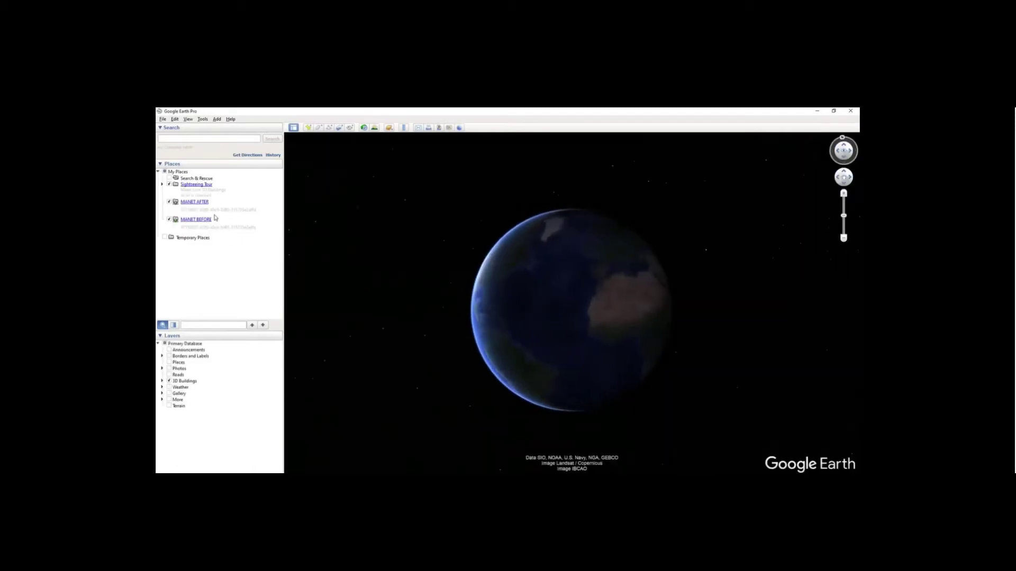
# Inspect the task ID in the MANET BEFORE network link's properties, then cancel.
pyautogui.click(218, 206)
pyautogui.click(222, 224)
pyautogui.keyDown('ctrl'); pyautogui.click(224, 210); pyautogui.keyUp('ctrl')
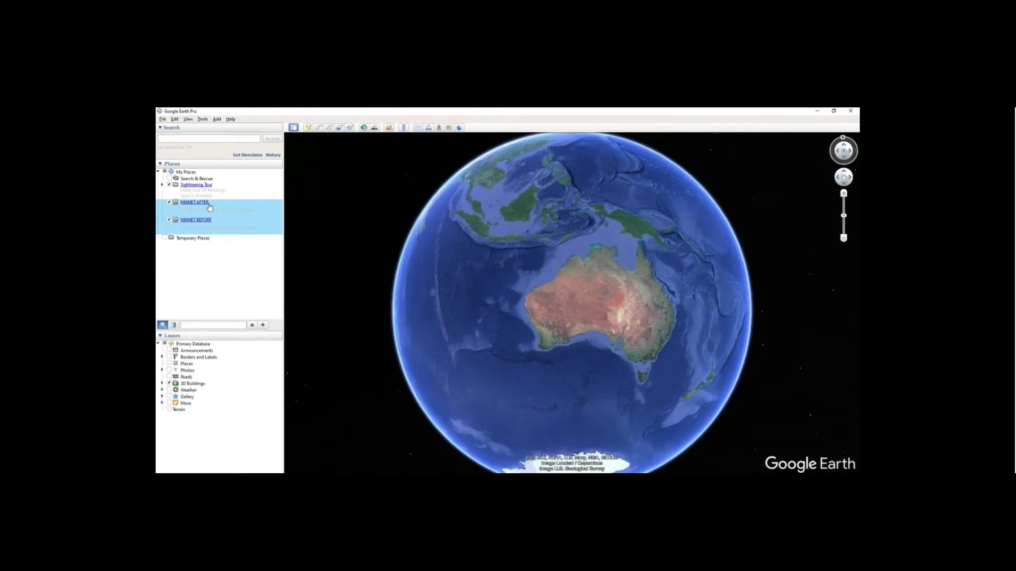
pyautogui.click(217, 223)
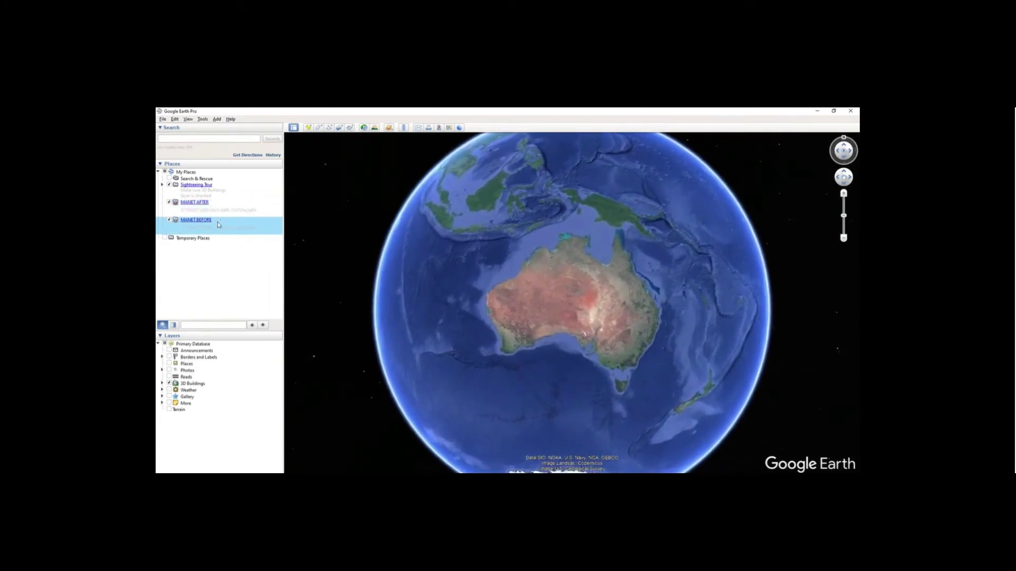
pyautogui.rightClick(216, 225)
pyautogui.click(245, 313)
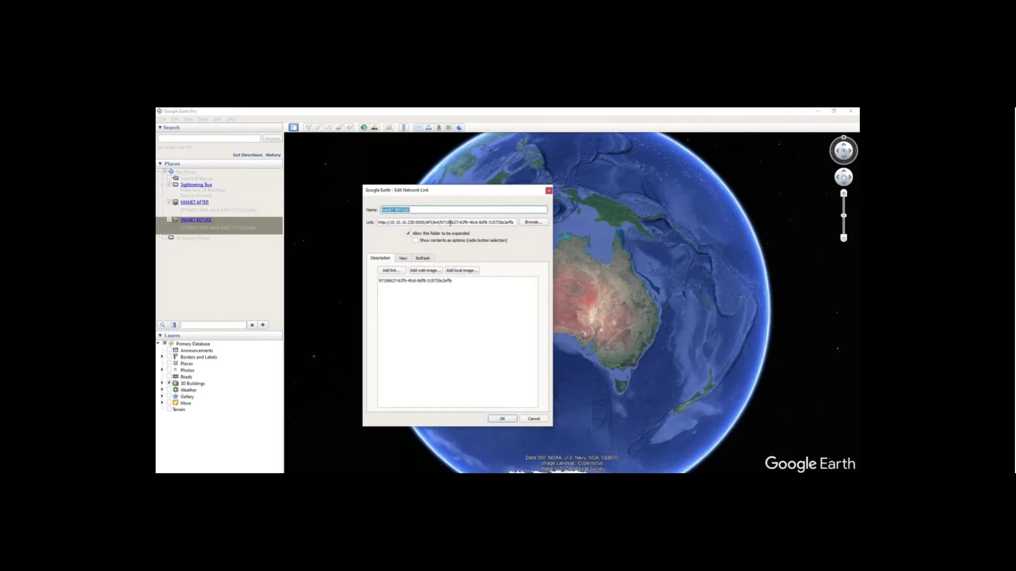
pyautogui.moveTo(440, 223); pyautogui.dragTo(514, 222)
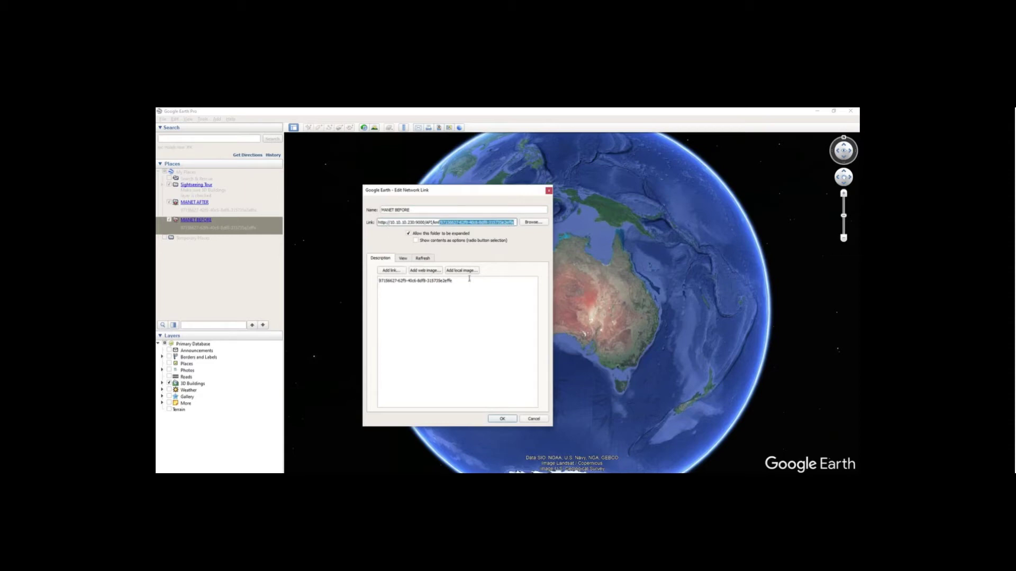
pyautogui.click(549, 191)
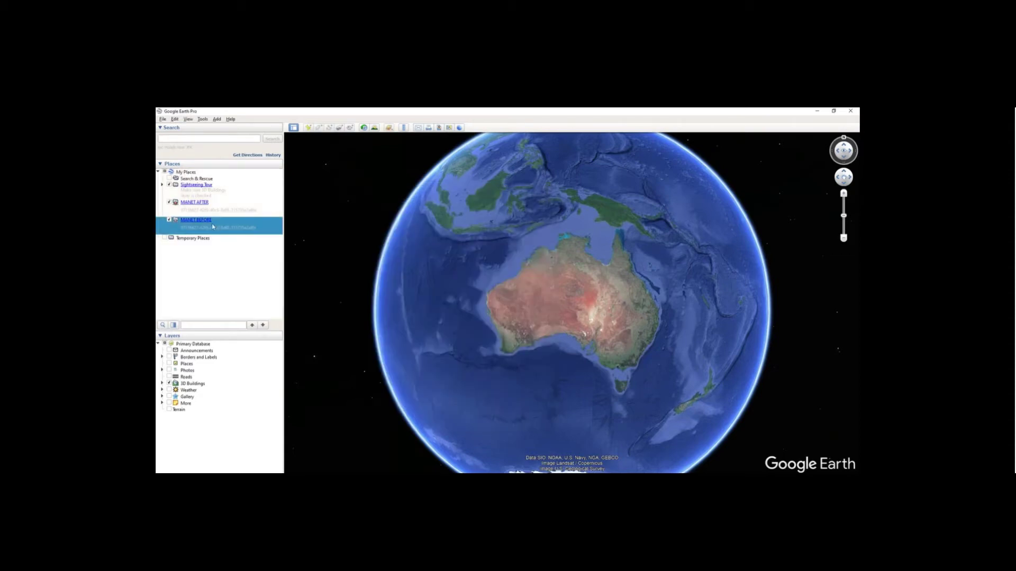
# Show the MANET AFTER info balloon and return to HTZ Automation Client.
pyautogui.click(195, 206)
pyautogui.click(195, 220)
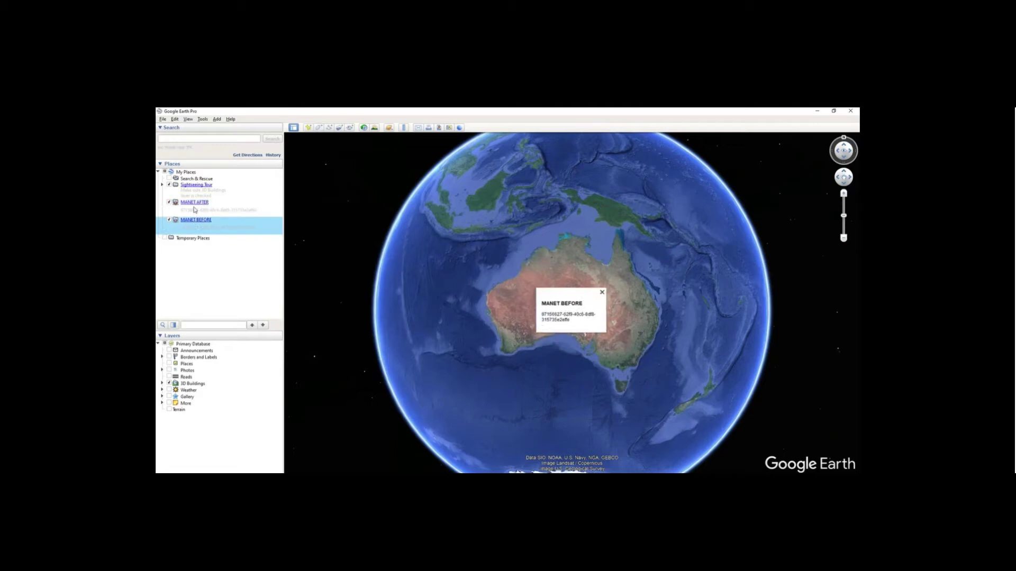
pyautogui.click(195, 205)
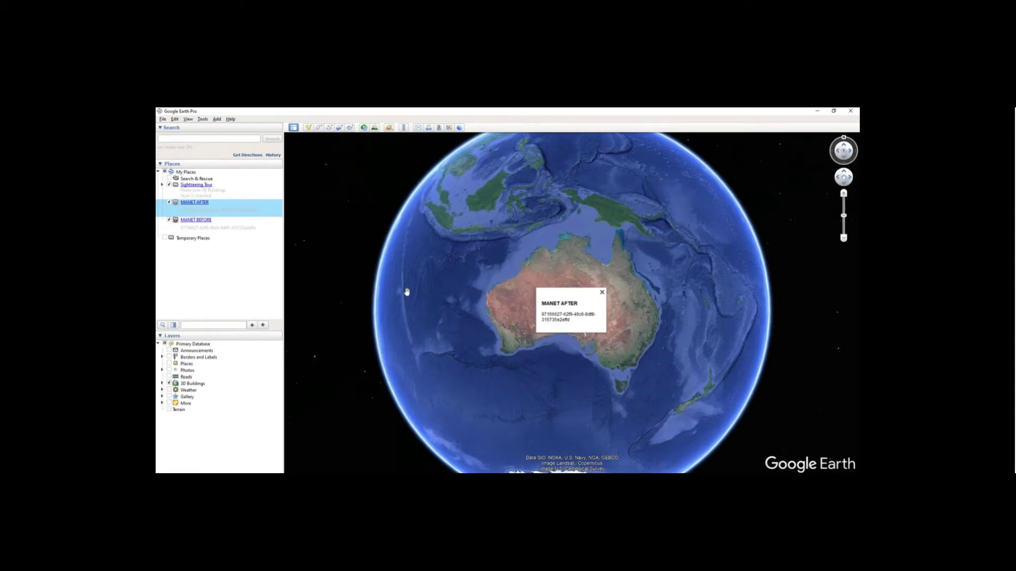
pyautogui.hotkey('alt', 'Tab')
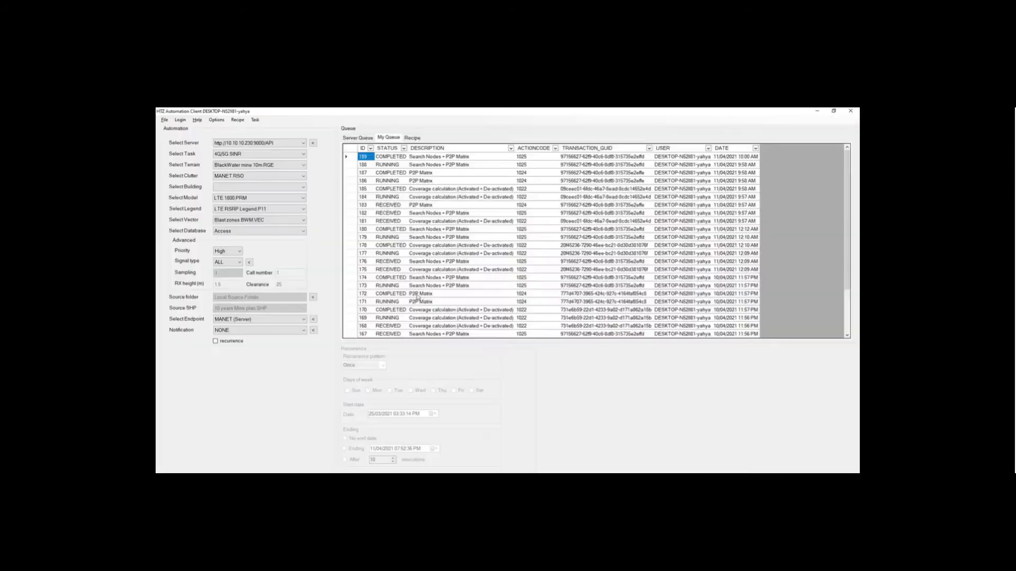
# Shrink the client window, pick the first server address and the Search Nodes + P2P Matrix task.
pyautogui.click(833, 111)
pyautogui.moveTo(491, 173); pyautogui.dragTo(585, 195)
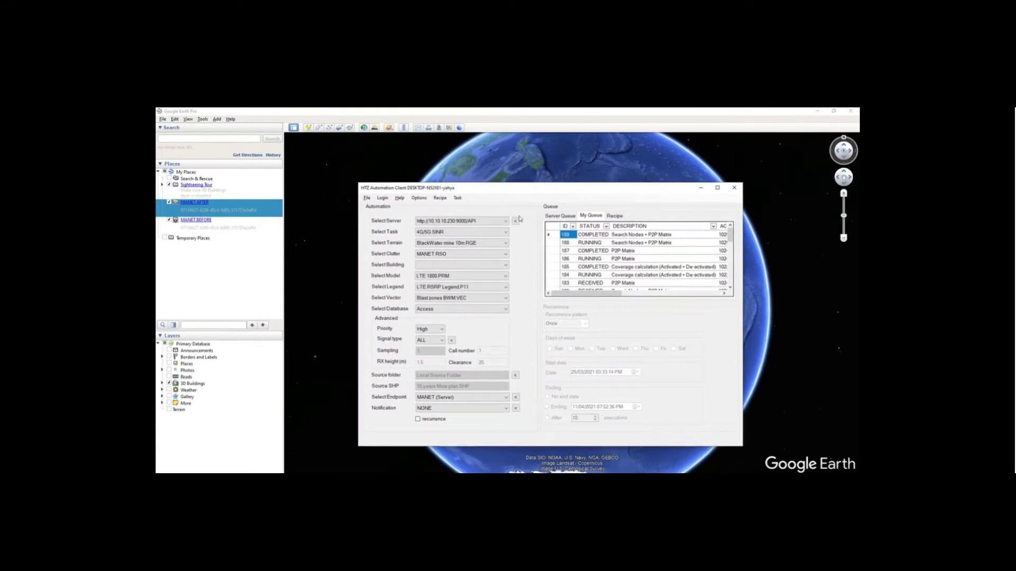
pyautogui.click(480, 221)
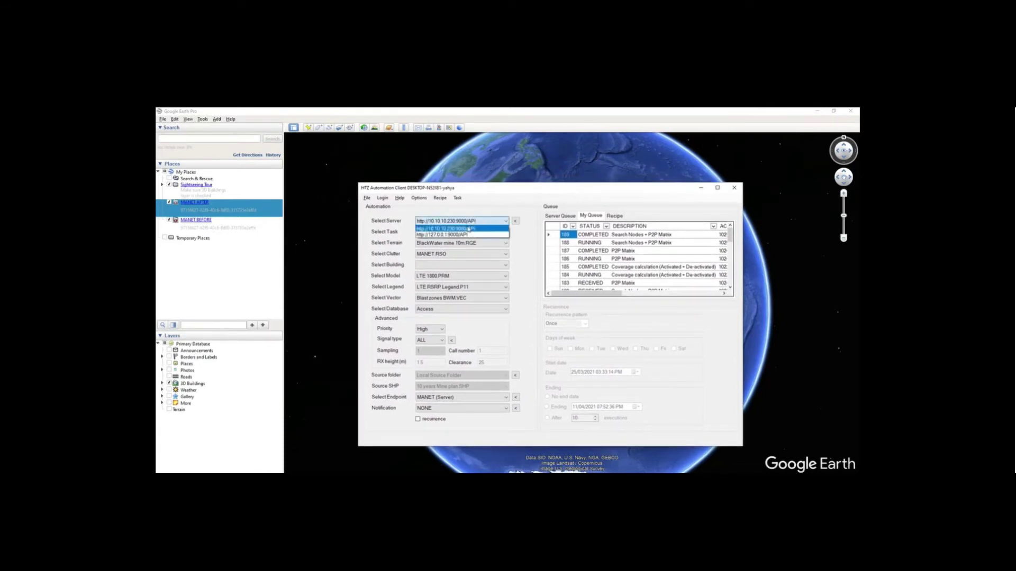
pyautogui.click(469, 229)
pyautogui.click(450, 233)
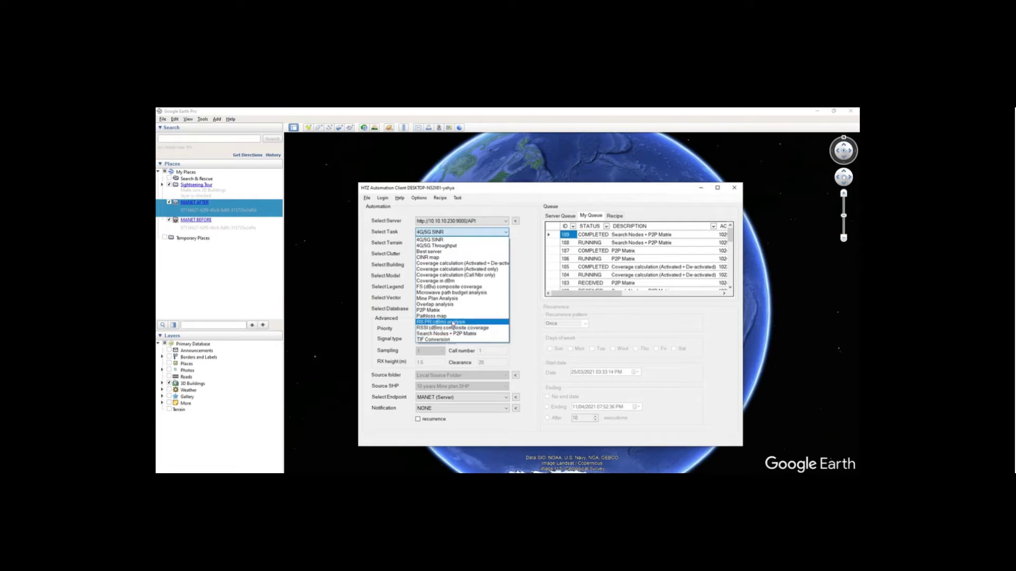
pyautogui.click(447, 333)
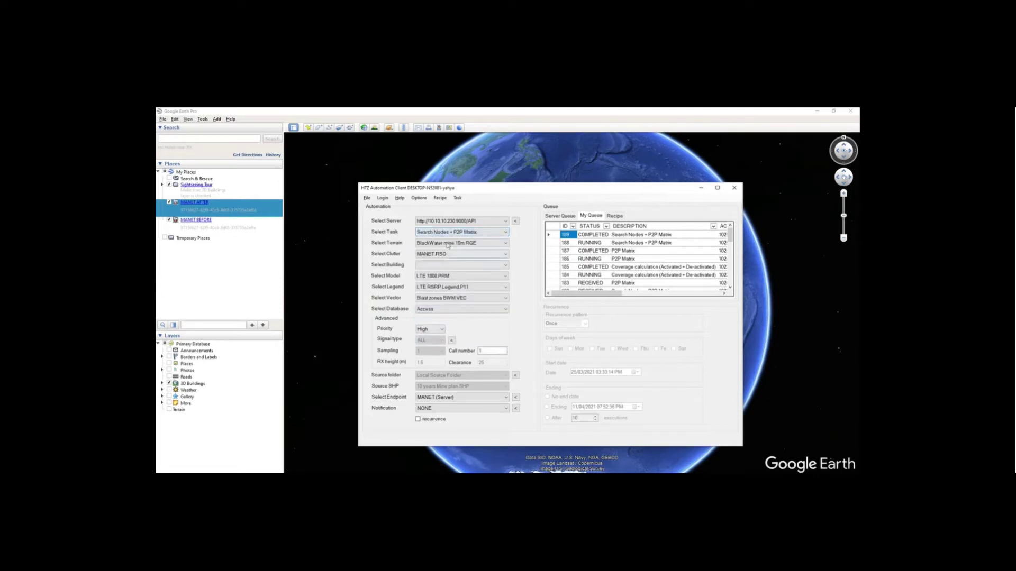
# Choose MANET.RGE as the terrain and MANET.PRM as the propagation model.
pyautogui.click(471, 244)
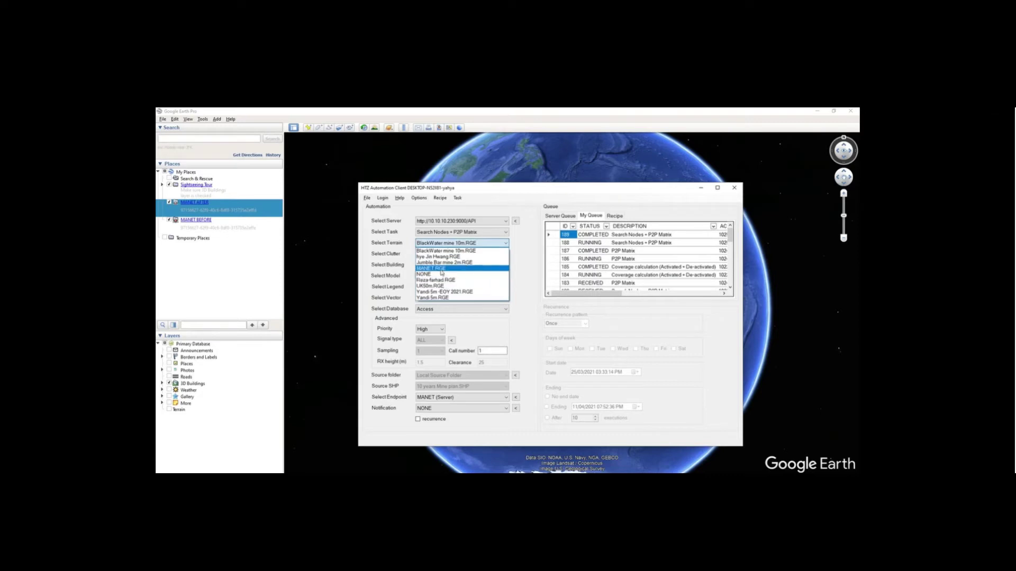
pyautogui.click(444, 269)
pyautogui.click(444, 254)
pyautogui.click(446, 275)
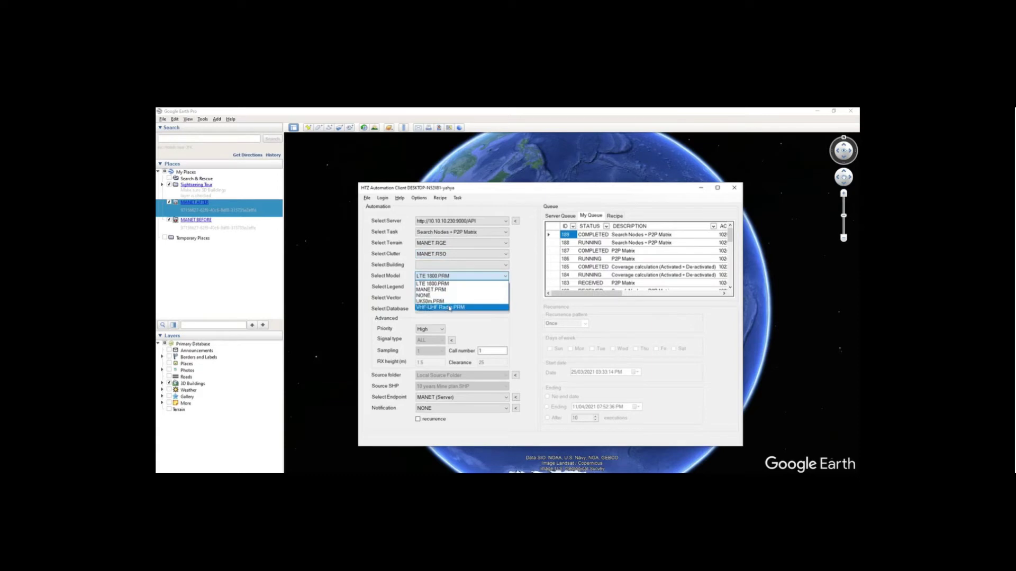
pyautogui.click(446, 290)
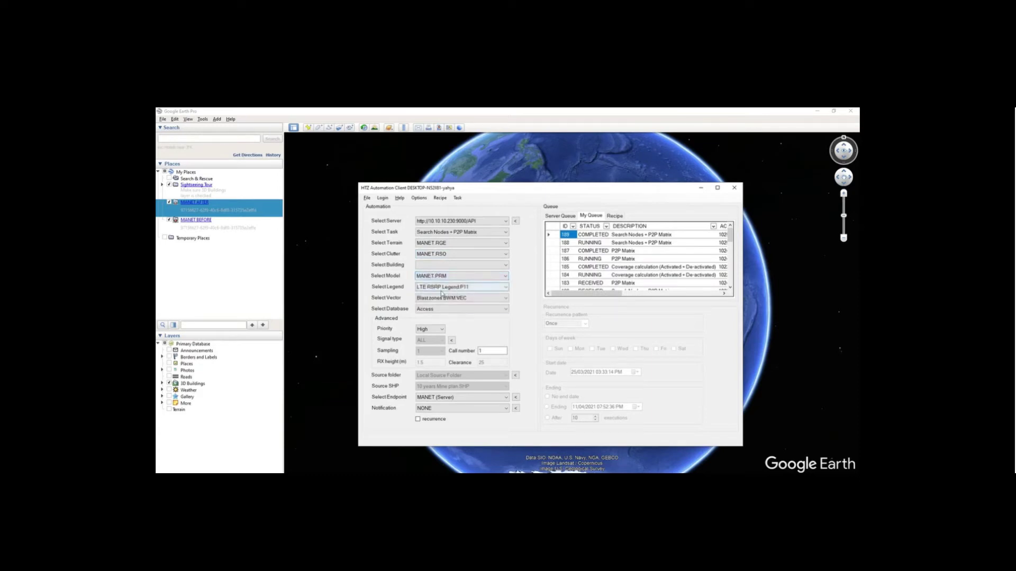
# Set legend MANET.P11, result database TEMP and vector file MANET.VEC.
pyautogui.click(451, 288)
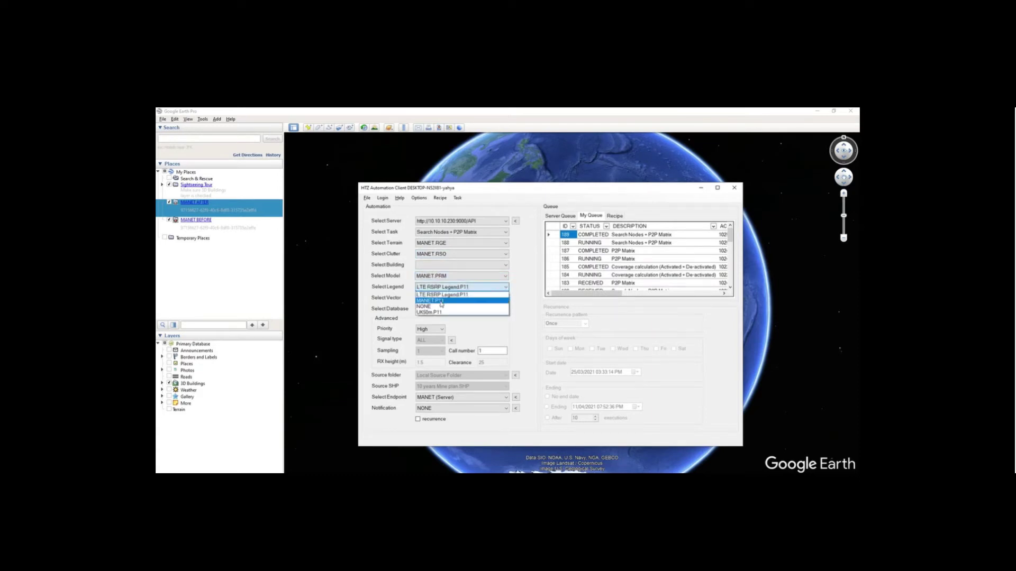
pyautogui.click(444, 301)
pyautogui.click(442, 309)
pyautogui.click(437, 335)
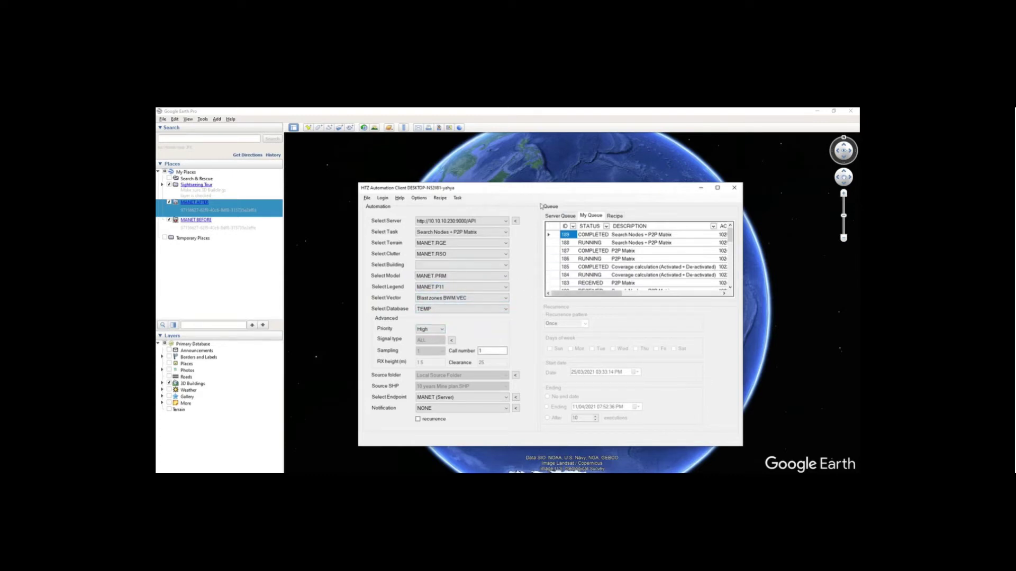
pyautogui.moveTo(526, 188); pyautogui.dragTo(490, 181)
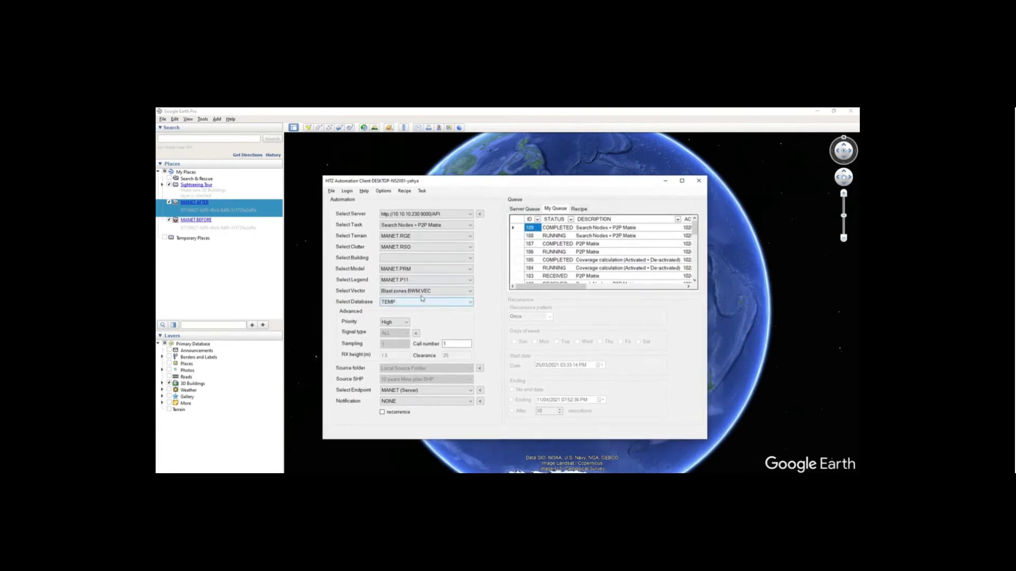
pyautogui.click(423, 293)
pyautogui.click(402, 305)
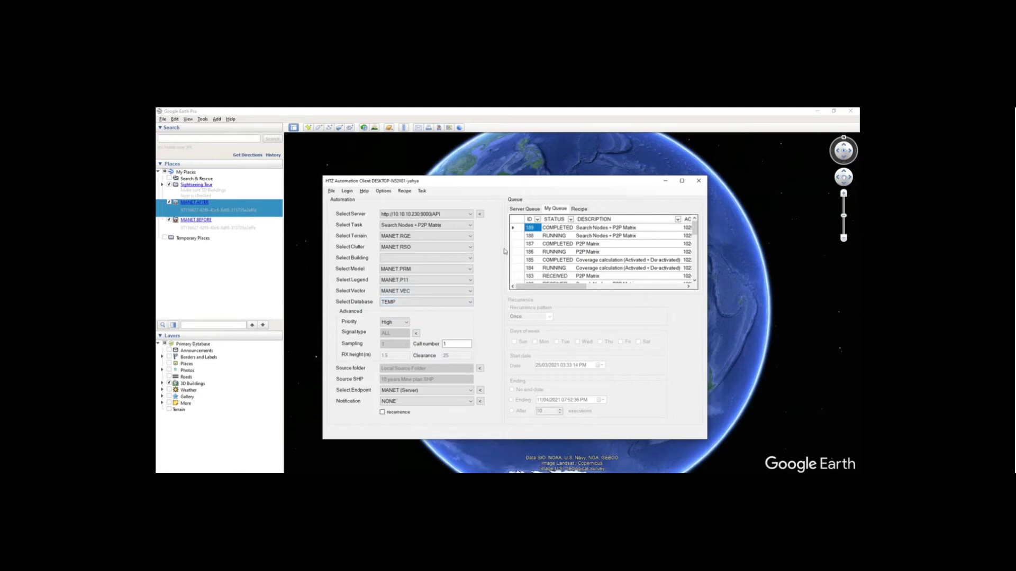
# Show the recipe steps in a maximized window and check the Search Nodes and P2P Matrix GUIDs.
pyautogui.click(578, 209)
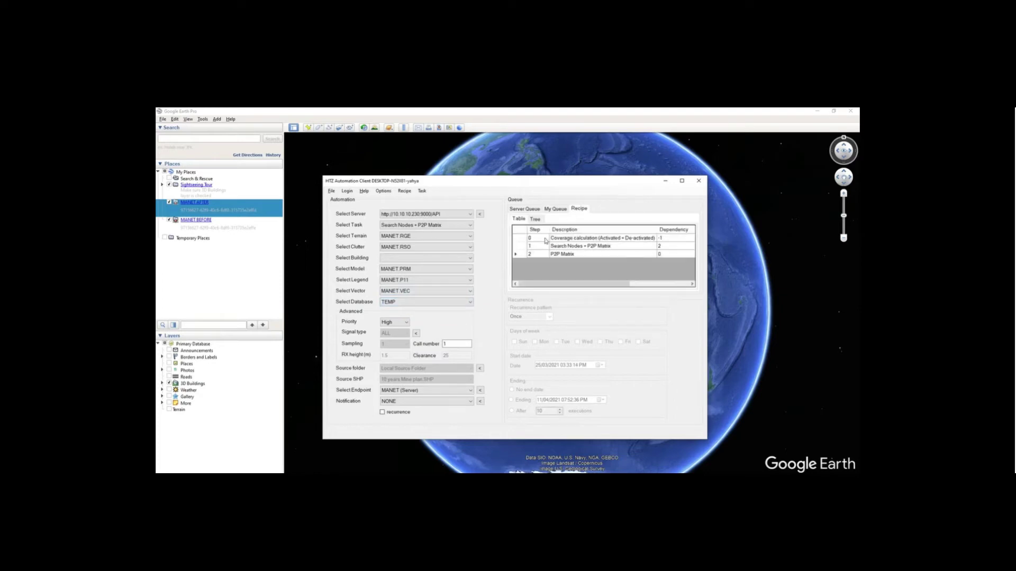
pyautogui.click(682, 180)
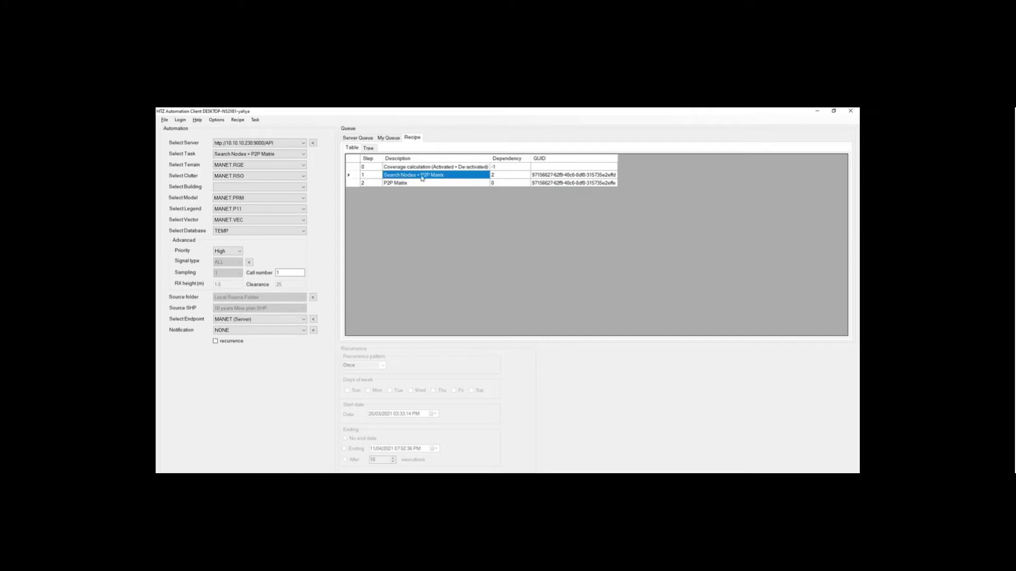
pyautogui.click(401, 184)
pyautogui.click(577, 178)
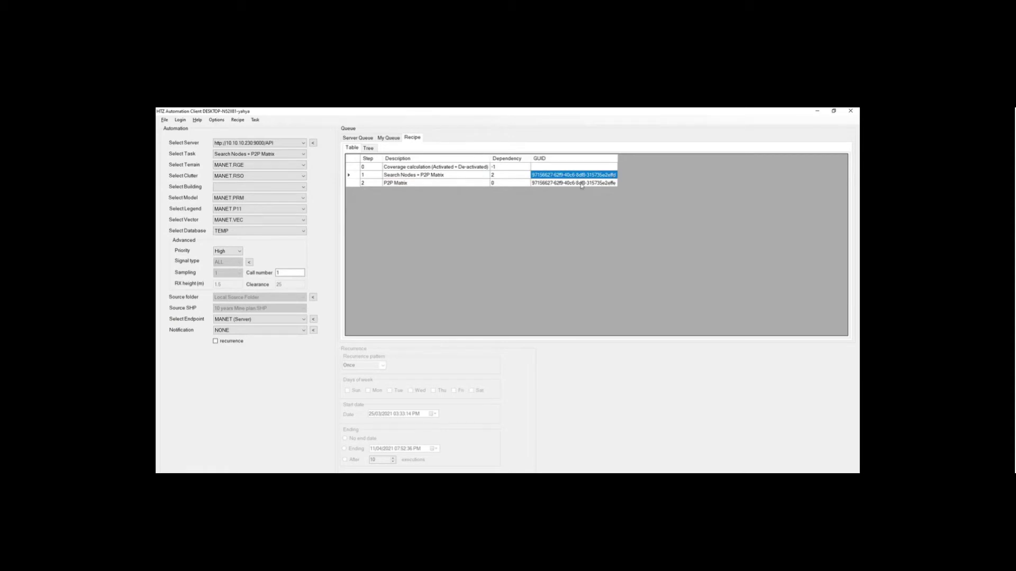
pyautogui.click(581, 185)
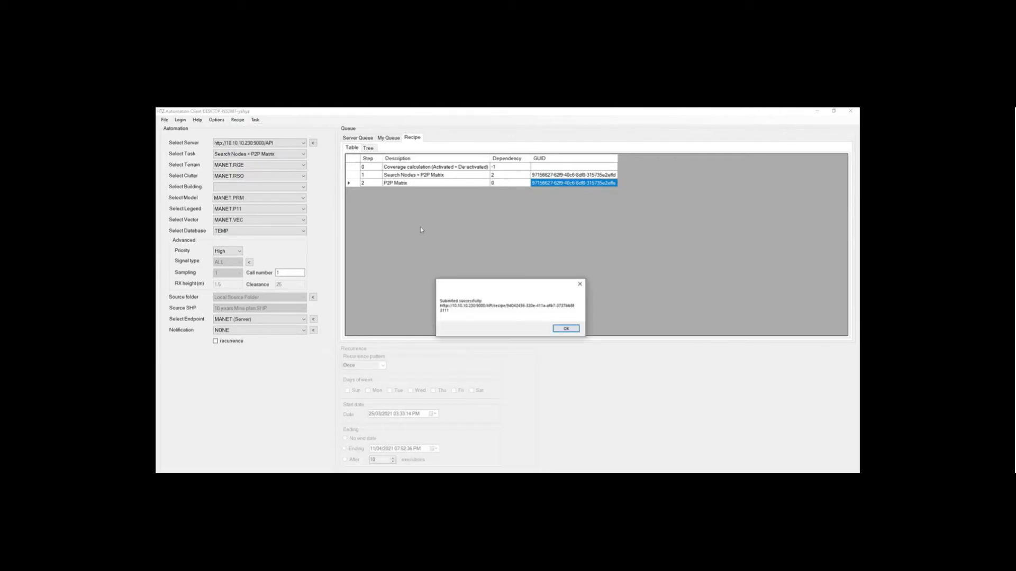
# Dismiss the confirmation, update jobs 190–192 and inspect the new coverage calculation job.
pyautogui.click(566, 329)
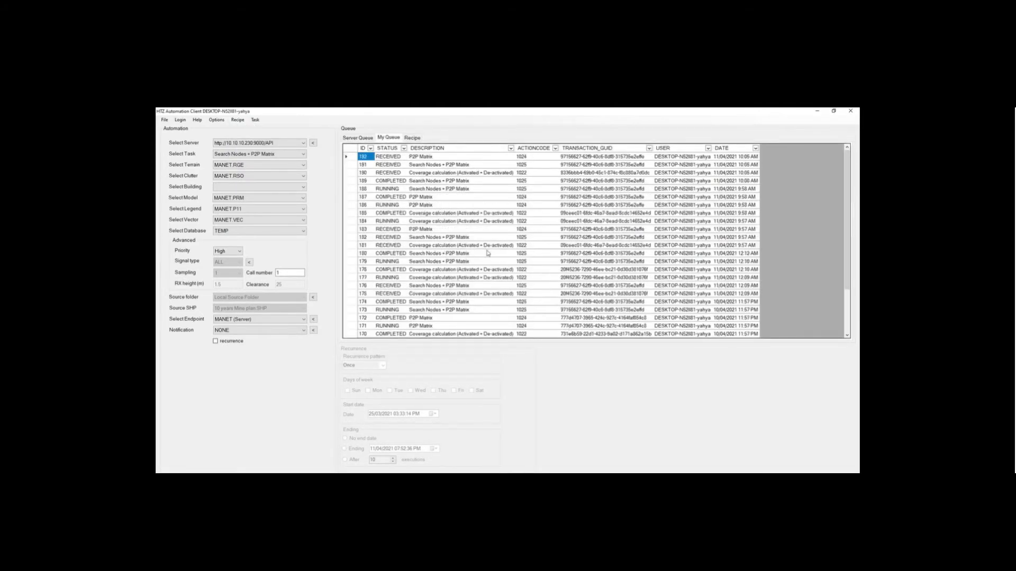
pyautogui.click(355, 173)
pyautogui.keyDown('shift'); pyautogui.click(354, 158); pyautogui.keyUp('shift')
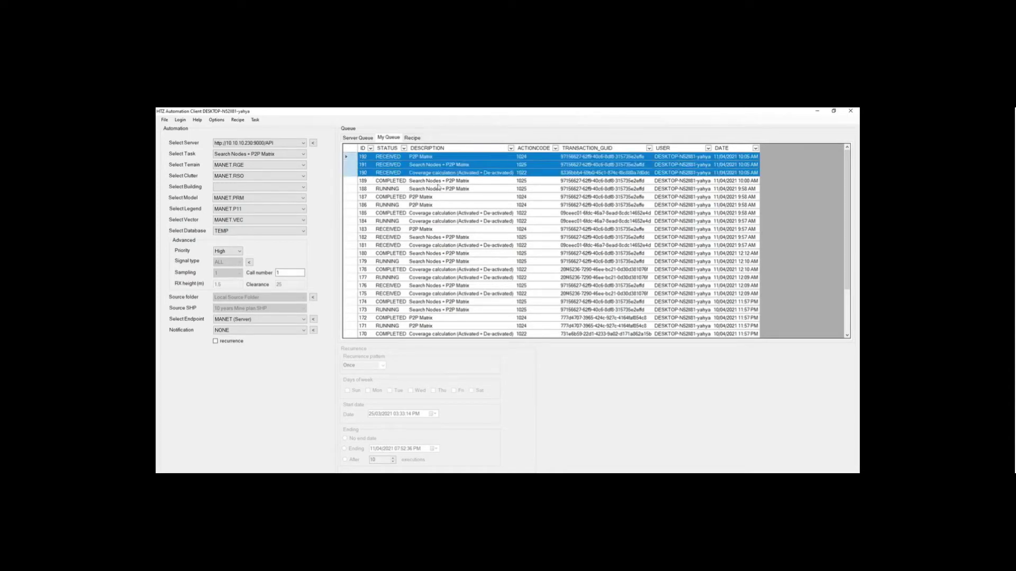
pyautogui.rightClick(453, 170)
pyautogui.click(468, 175)
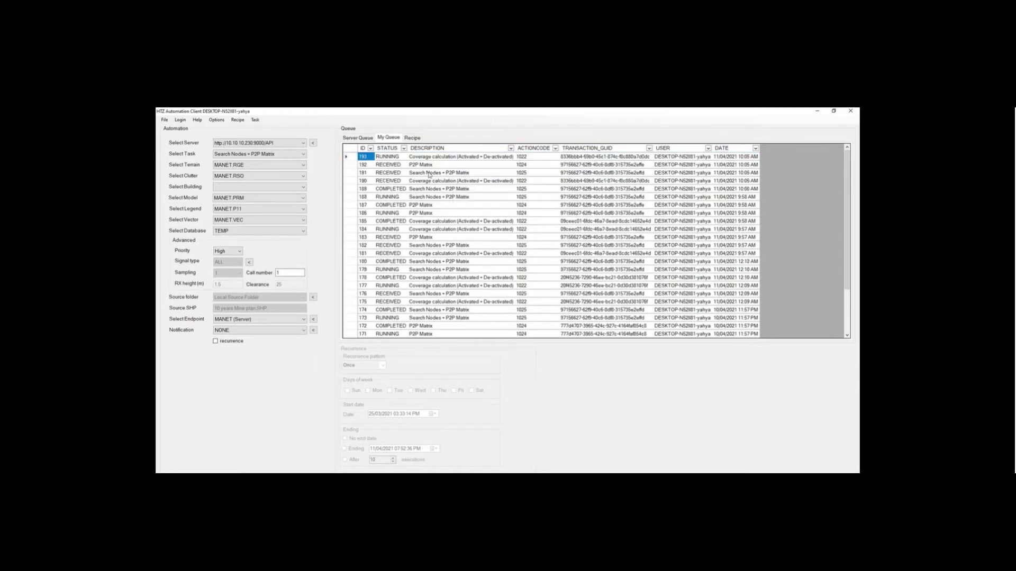
pyautogui.click(448, 158)
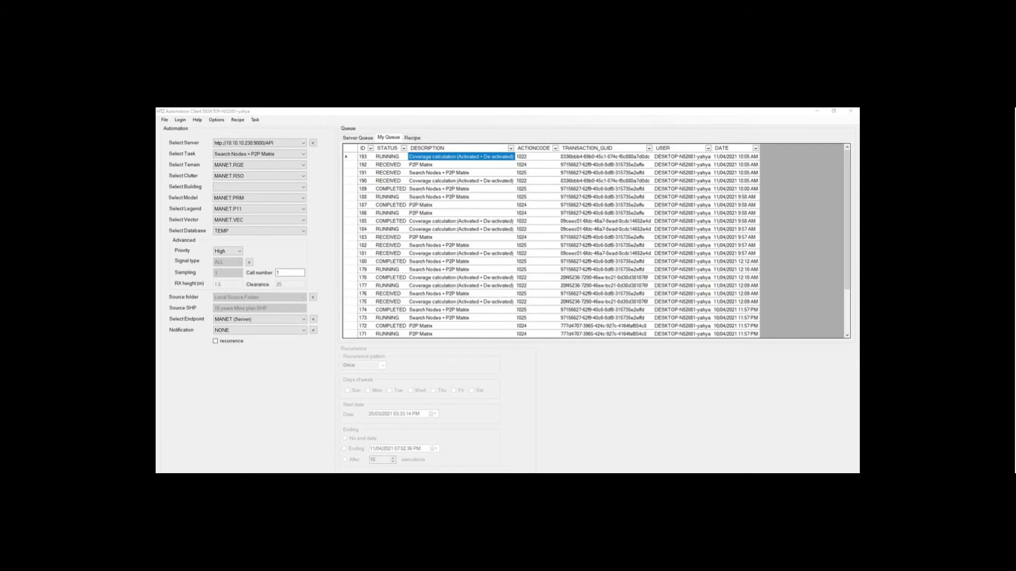
# Refresh My Queue until P2P Matrix job 196 shows COMPLETED, checking running job 197.
pyautogui.rightClick(411, 201)
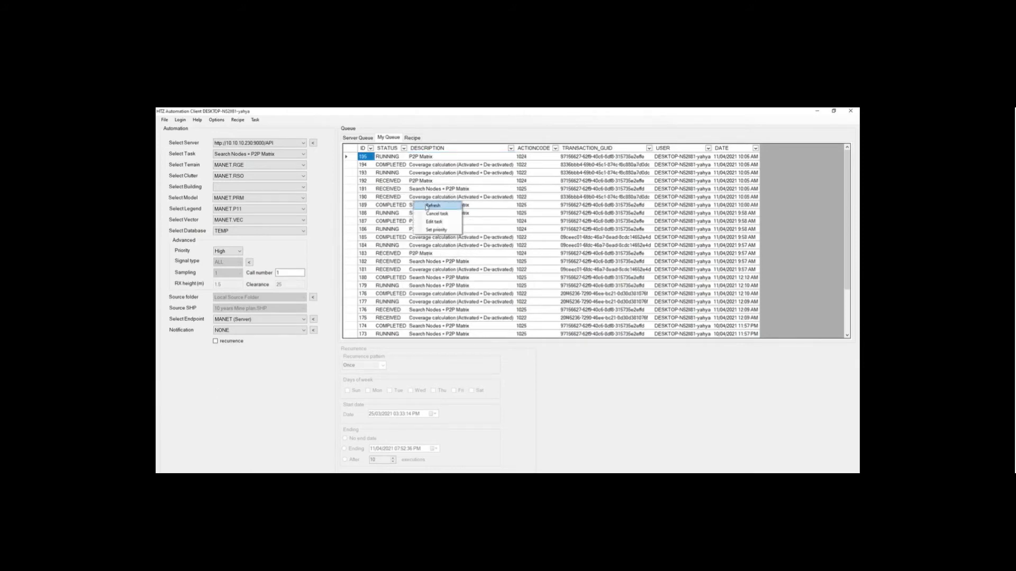
pyautogui.click(419, 205)
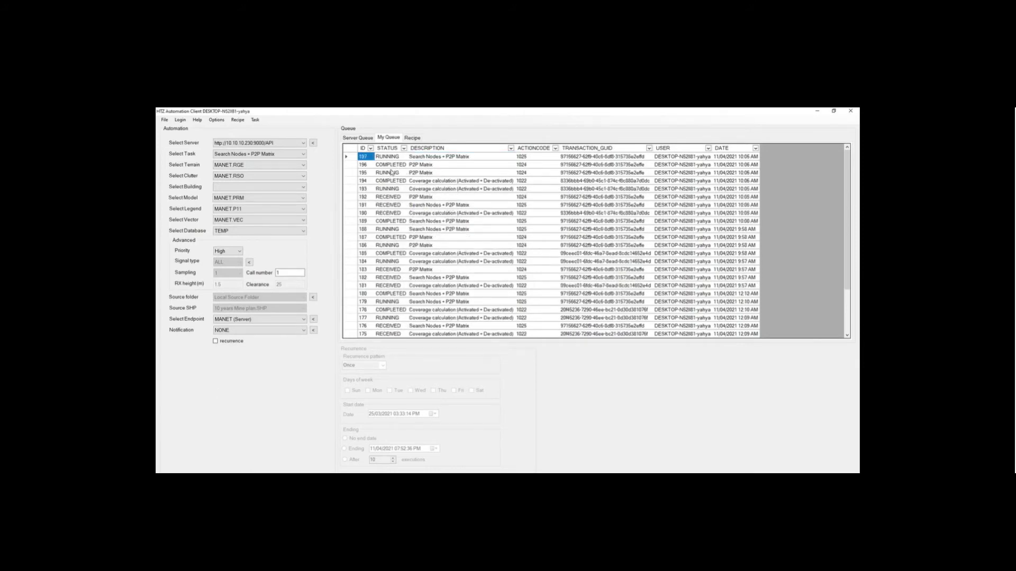
pyautogui.click(354, 166)
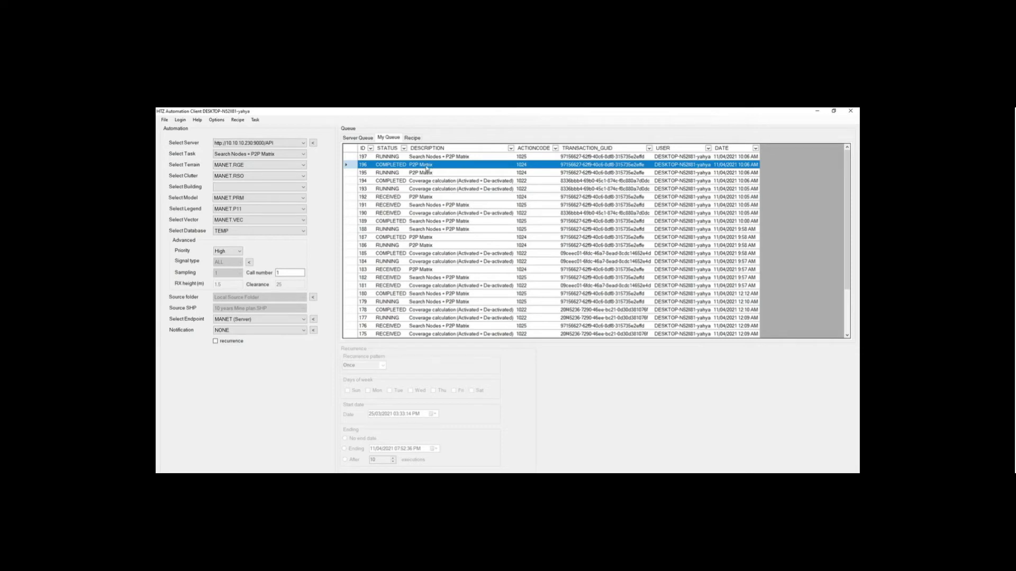
pyautogui.click(352, 159)
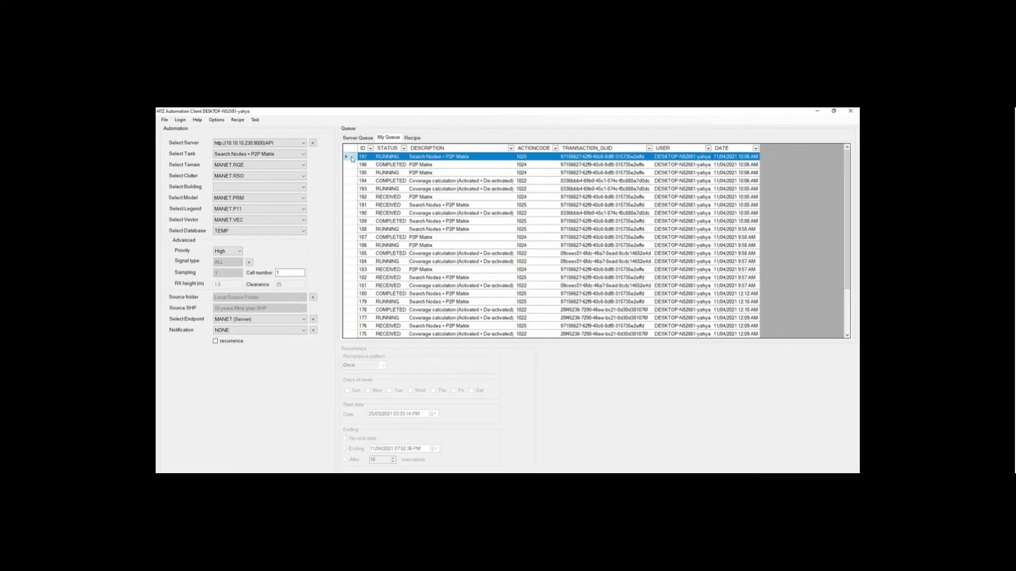
pyautogui.rightClick(428, 164)
pyautogui.click(440, 169)
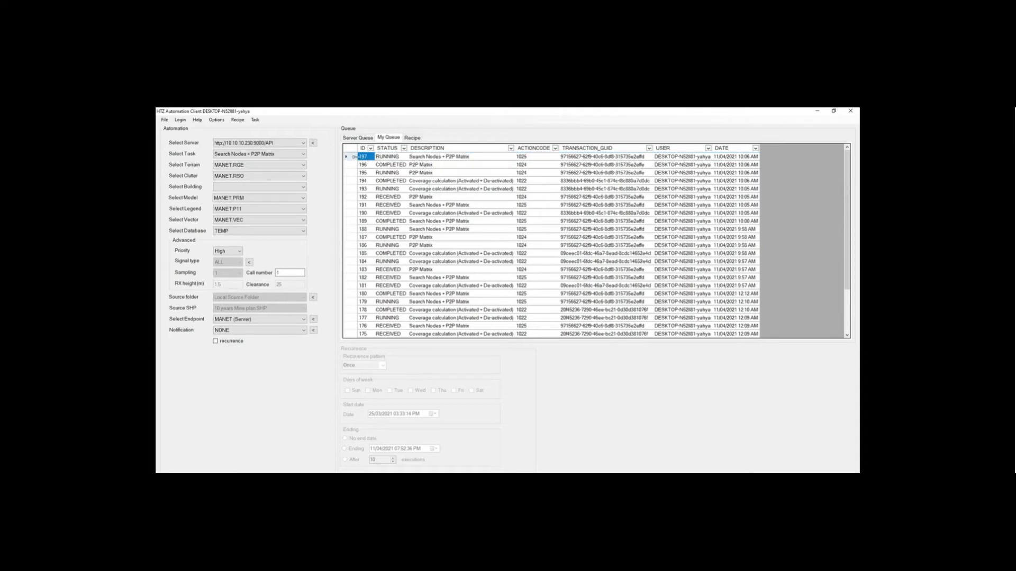
pyautogui.click(353, 166)
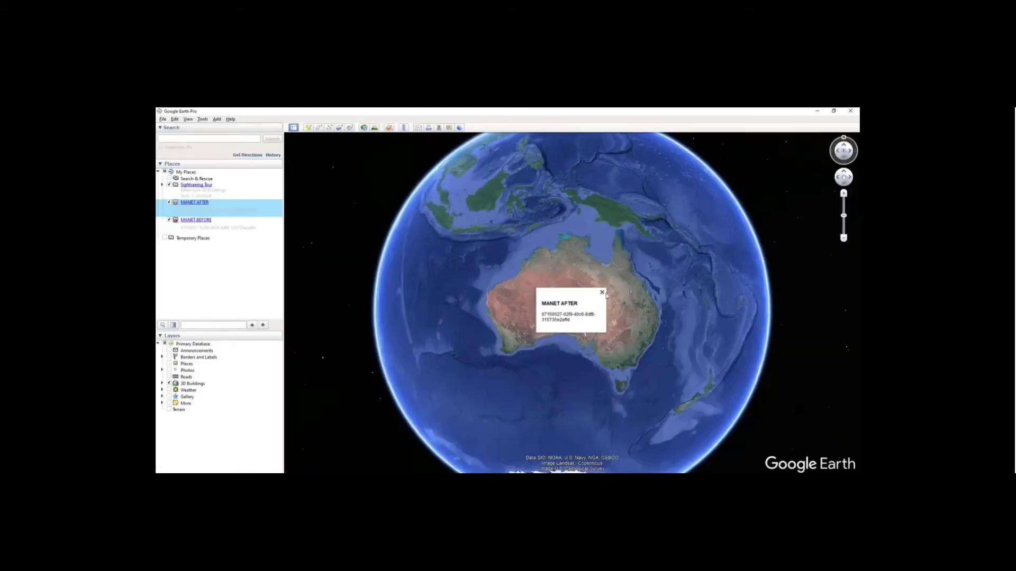
# Close the MANET AFTER balloon and reload the MANET AFTER and MANET BEFORE layers.
pyautogui.click(602, 292)
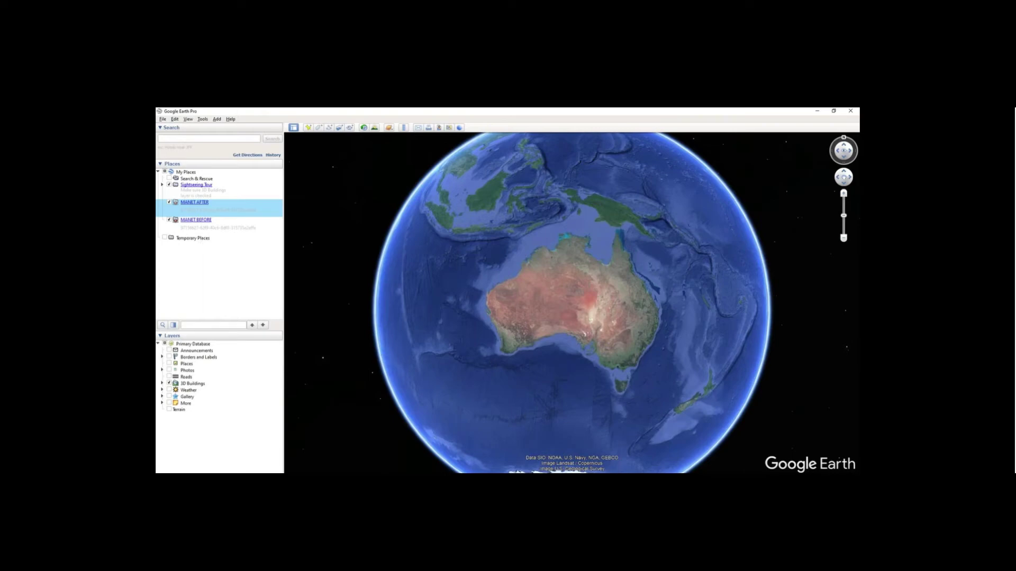
pyautogui.rightClick(211, 203)
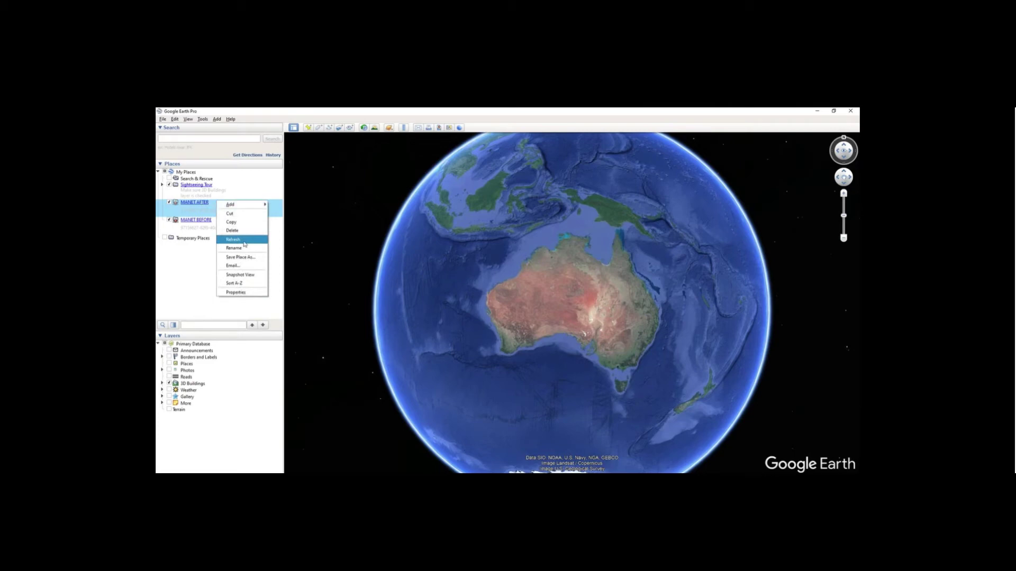
pyautogui.click(245, 245)
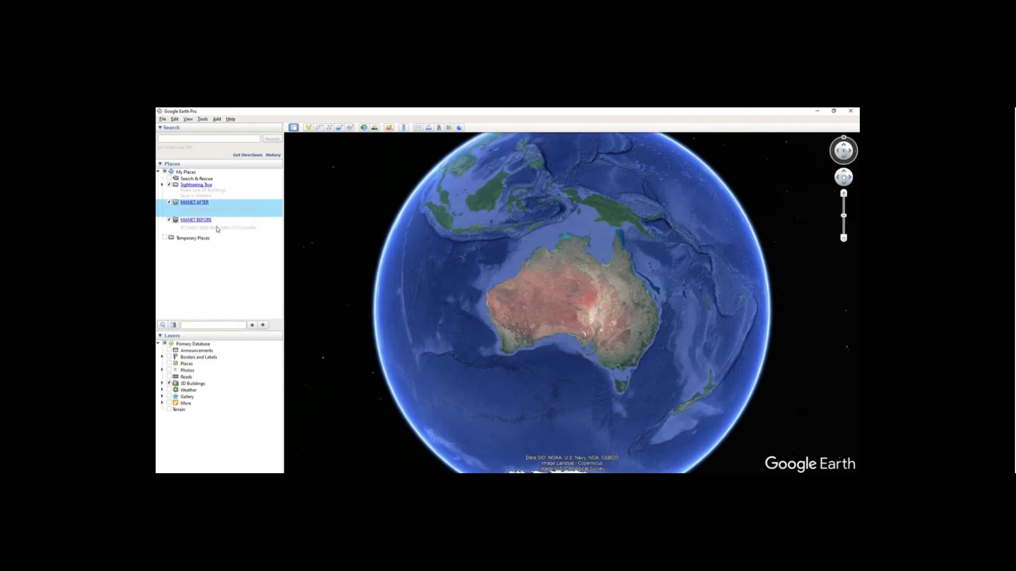
pyautogui.rightClick(219, 206)
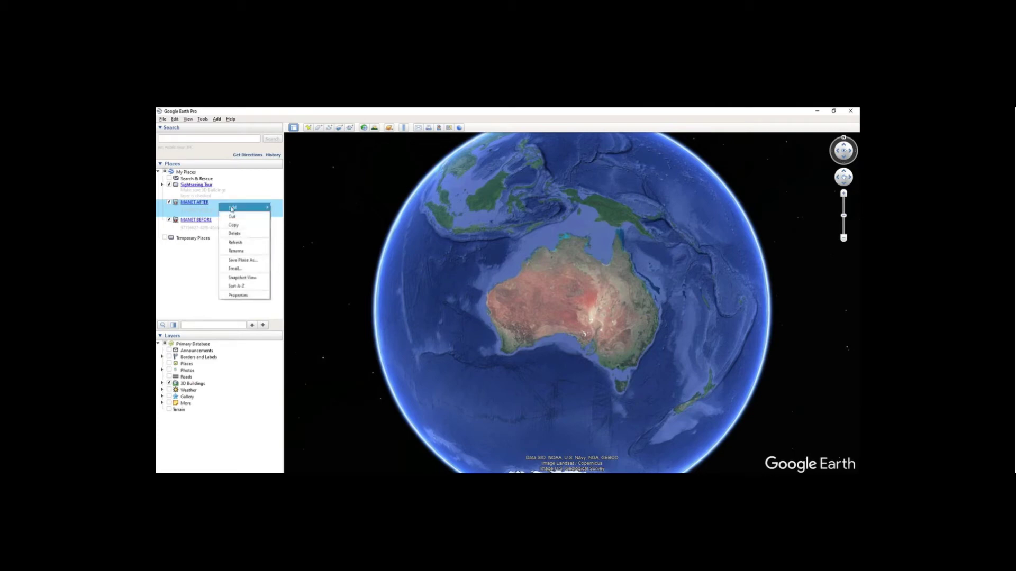
pyautogui.click(234, 244)
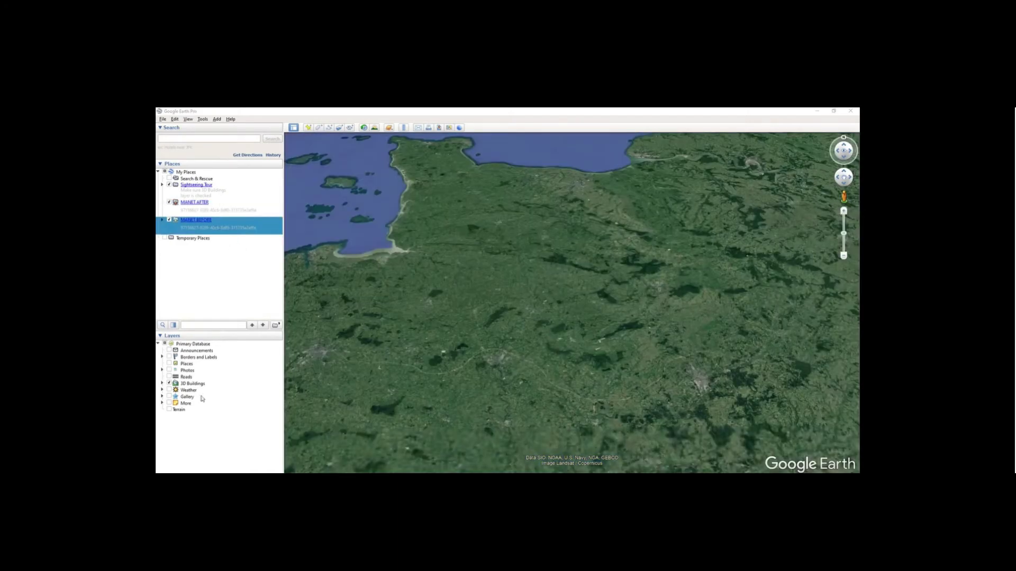
pyautogui.rightClick(226, 219)
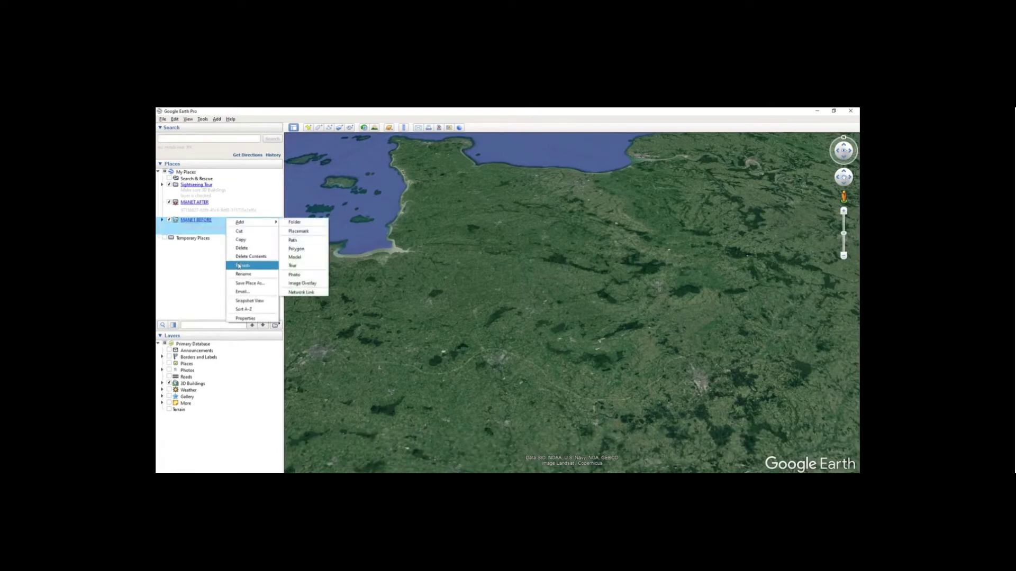
pyautogui.click(239, 266)
# Show the MANET BEFORE network on the map and close its info balloon.
pyautogui.click(200, 222)
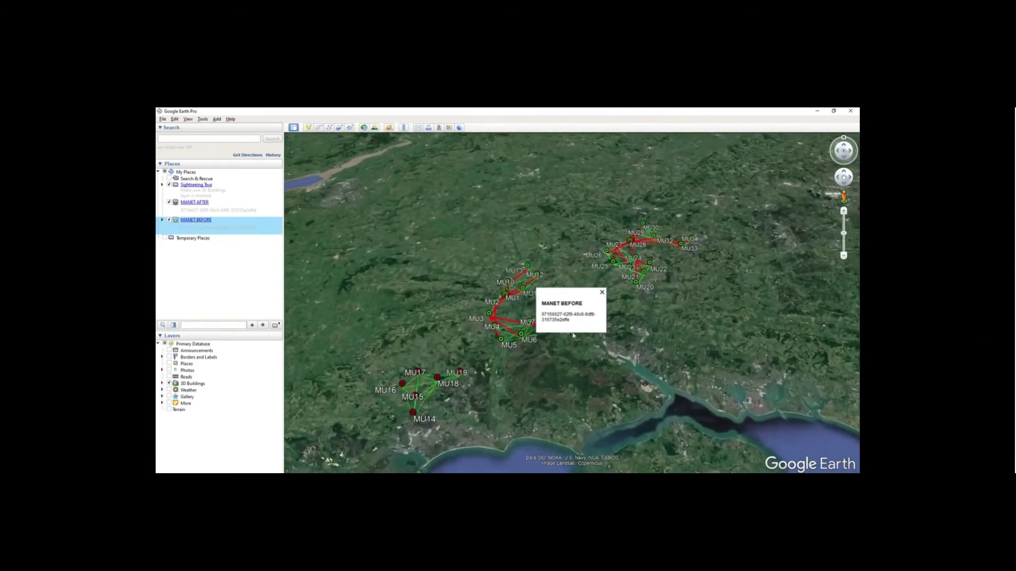
pyautogui.moveTo(516, 373); pyautogui.dragTo(497, 363)
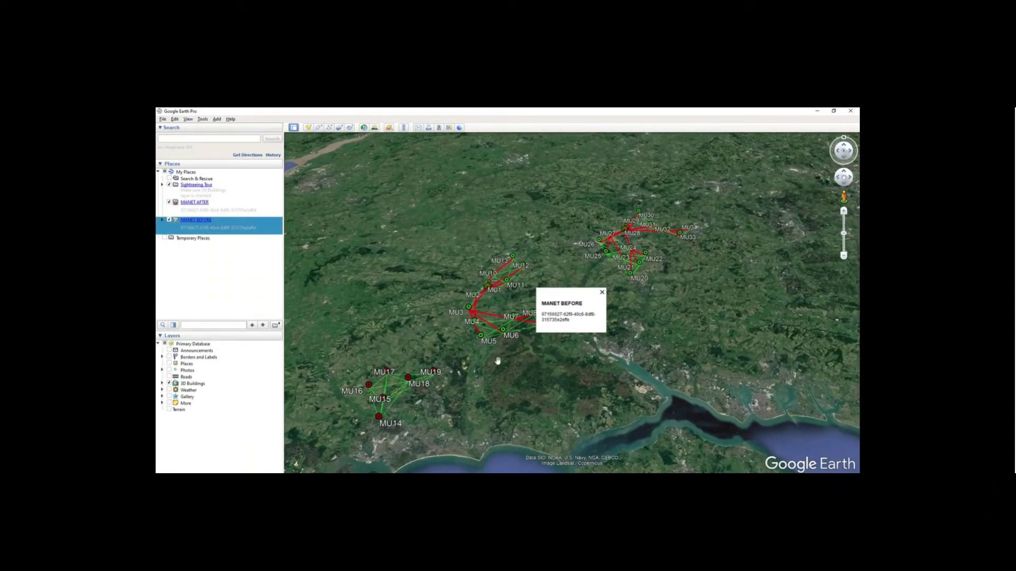
pyautogui.click(453, 281)
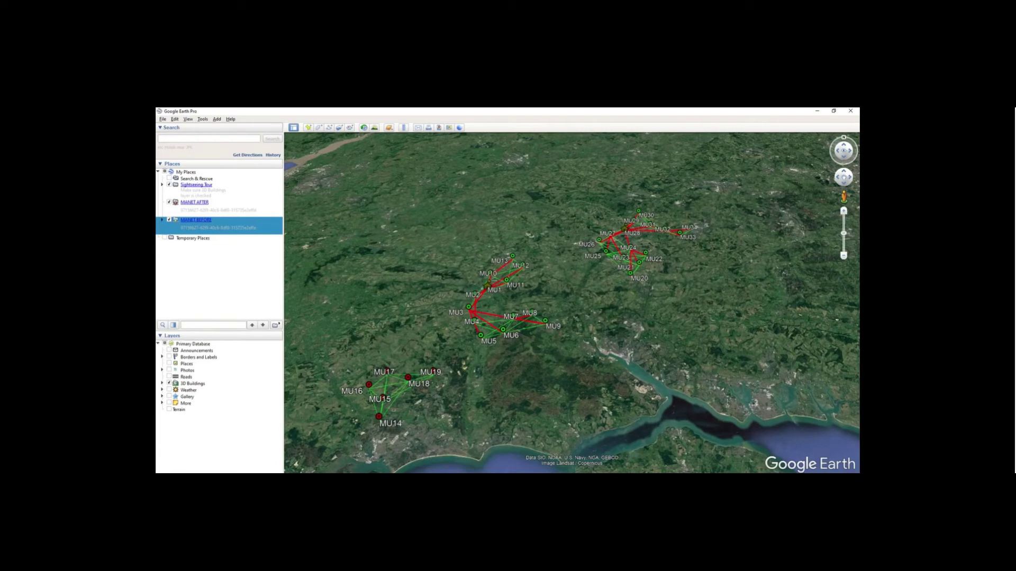
# Apply an action to queued job 197 in the client, then minimize it.
pyautogui.hotkey('alt', 'Tab')
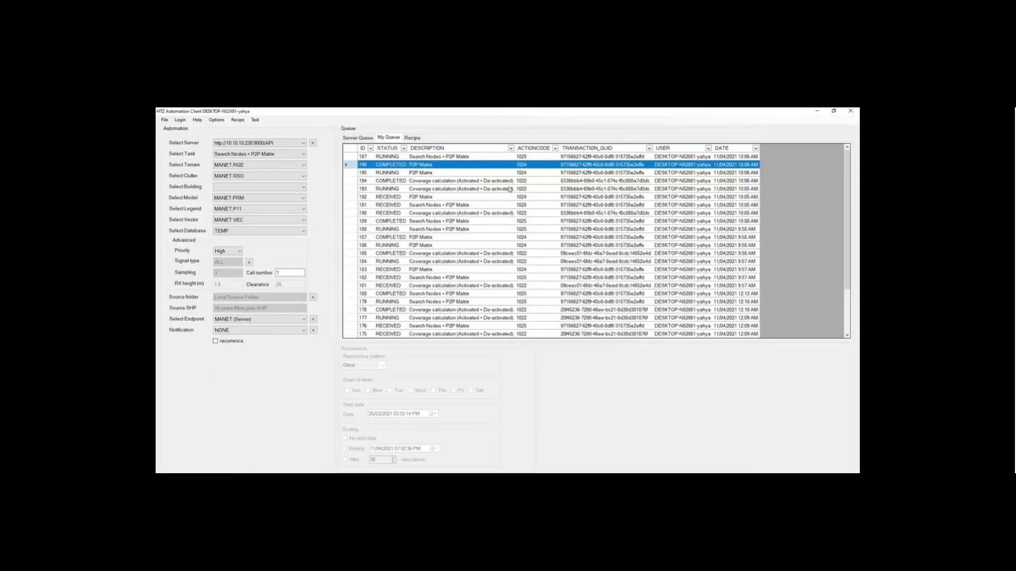
pyautogui.rightClick(482, 182)
pyautogui.click(493, 187)
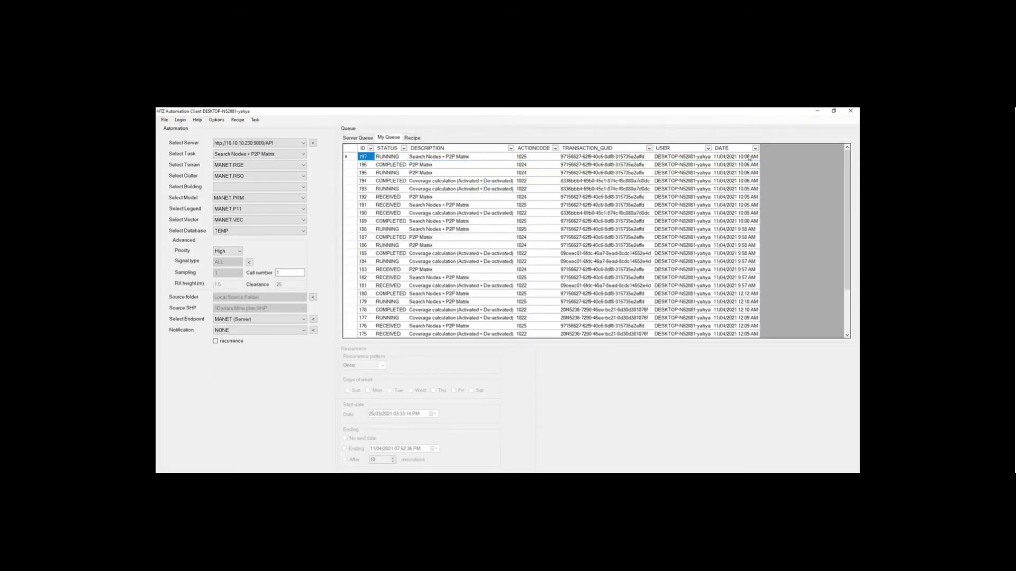
pyautogui.click(817, 111)
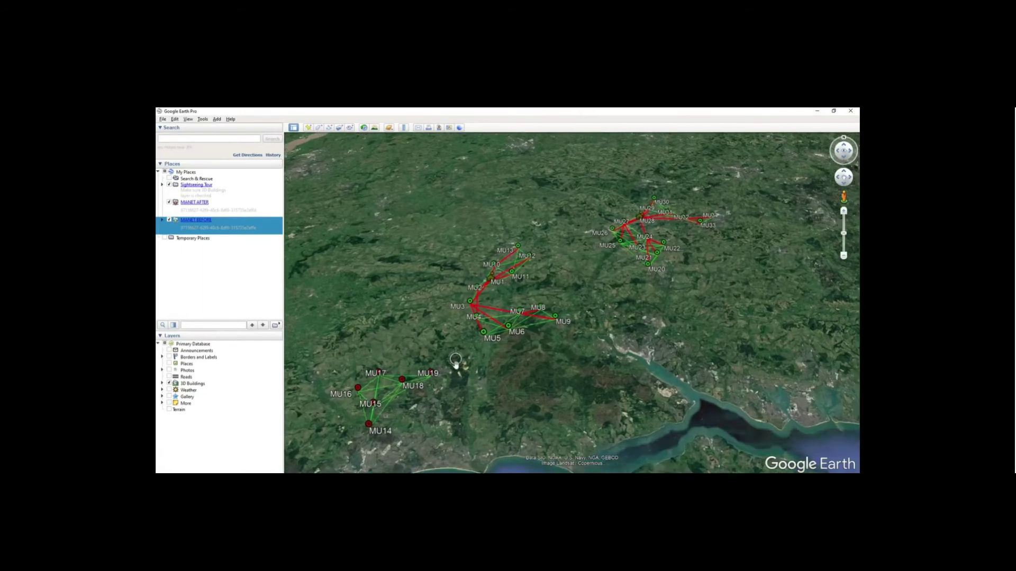
# Expand MANET BEFORE in Places and uncheck its Routing folder.
pyautogui.scroll(4, 456, 362)
pyautogui.moveTo(540, 365)
pyautogui.mouseDown()
pyautogui.moveTo(533, 347)
pyautogui.moveTo(542, 353)
pyautogui.moveTo(526, 370)
pyautogui.moveTo(548, 335)
pyautogui.moveTo(528, 381)
pyautogui.mouseUp()
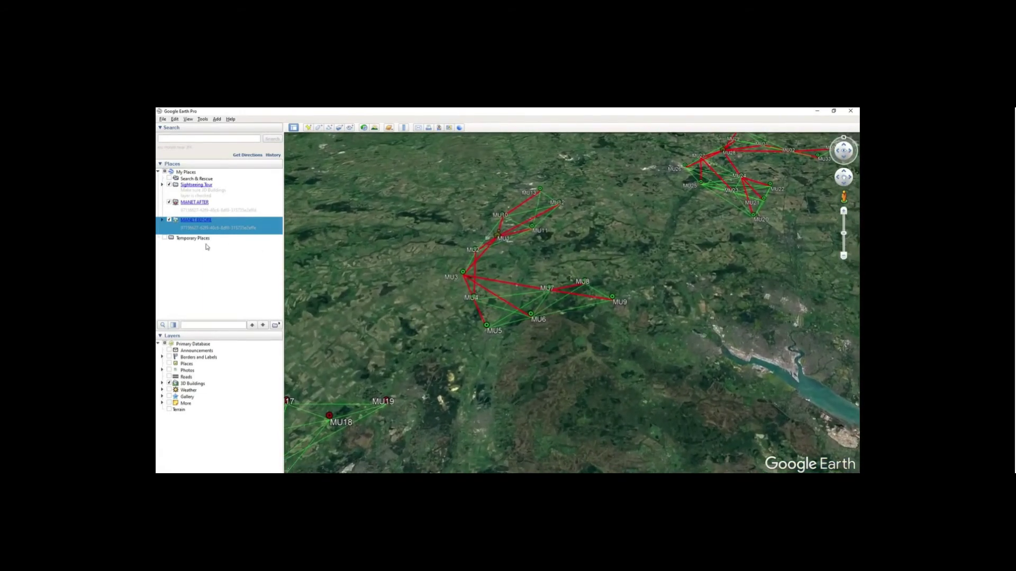
pyautogui.click(163, 219)
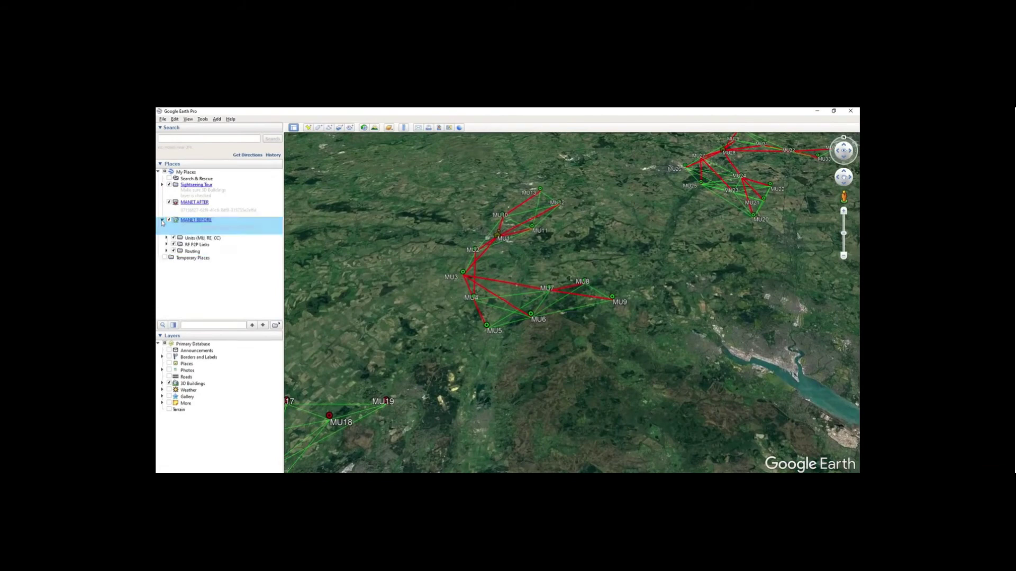
pyautogui.click(192, 238)
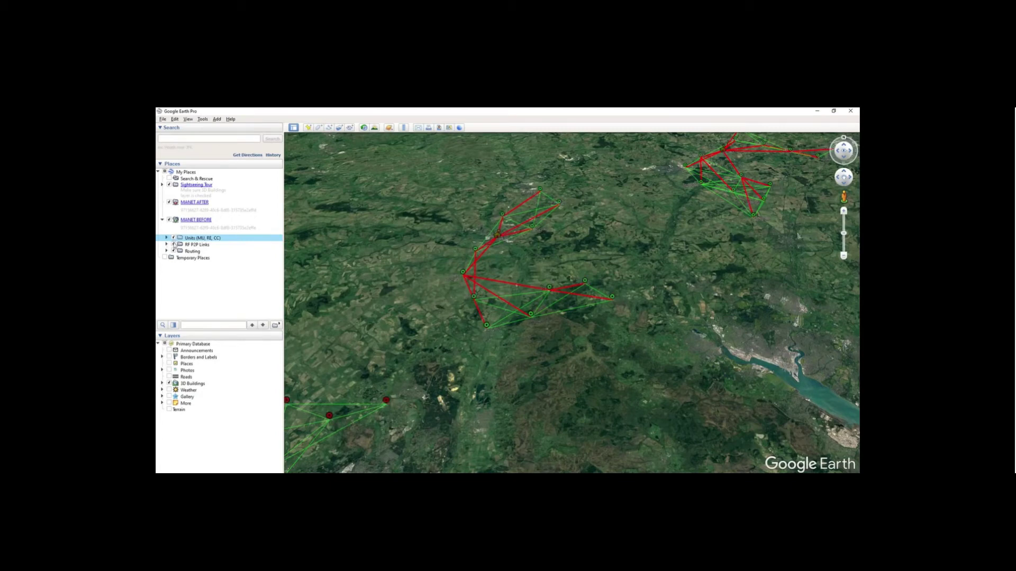
pyautogui.click(173, 251)
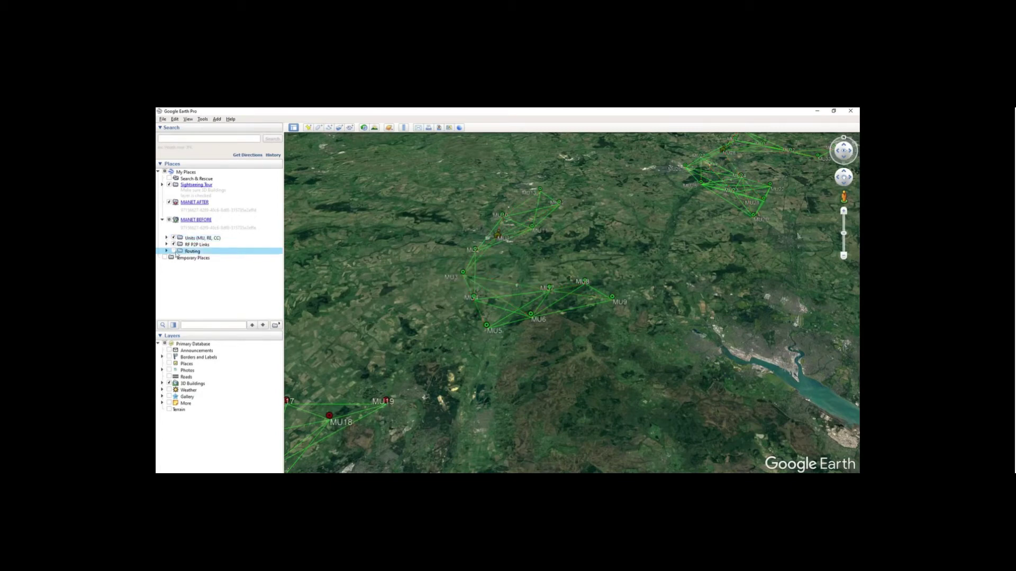
pyautogui.click(203, 245)
pyautogui.click(198, 239)
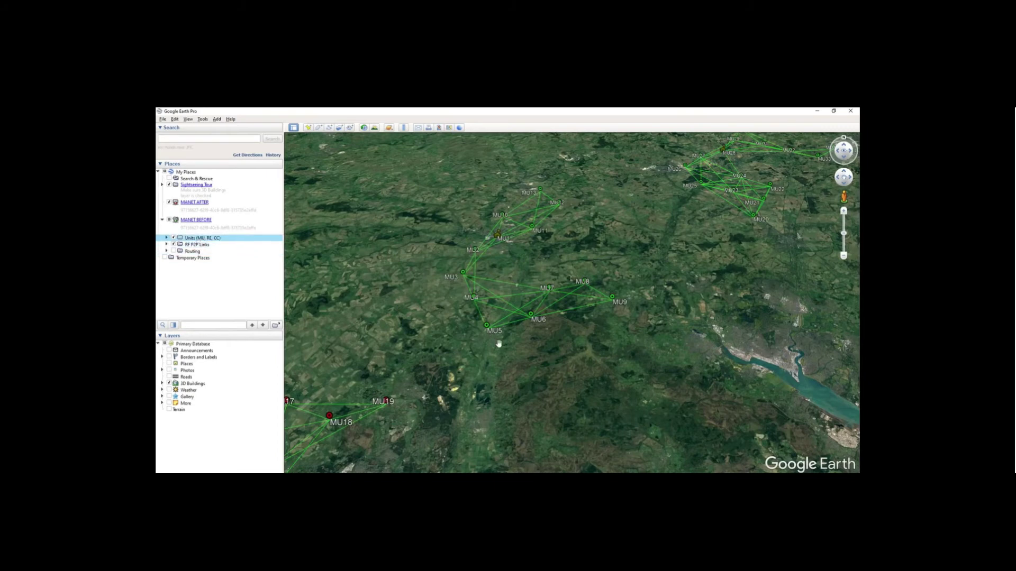
# Zoom and pan between the MU20–MU34 and MU1–MU19 clusters to review the green links.
pyautogui.scroll(-4, 521, 322)
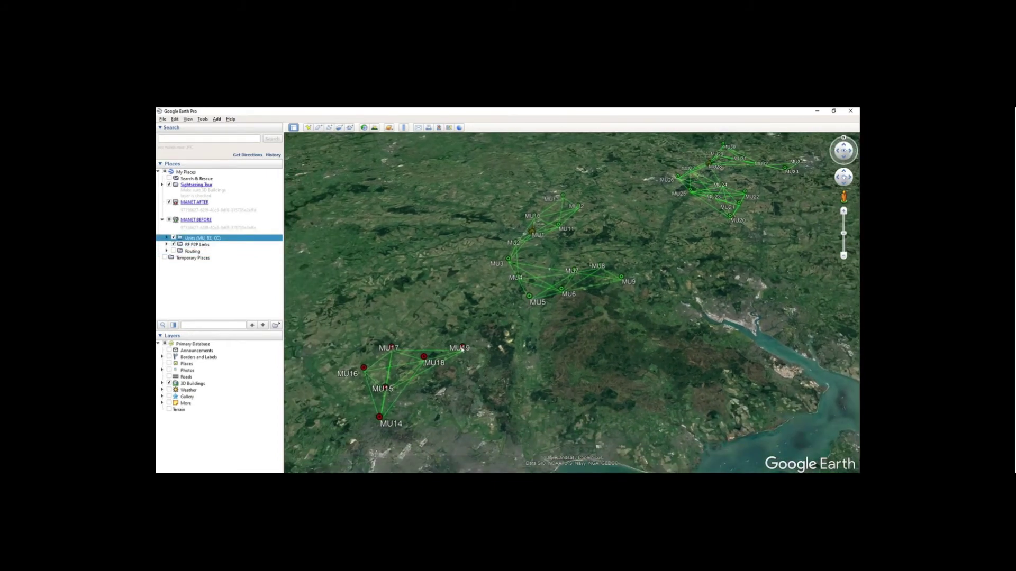
pyautogui.scroll(3, 460, 355)
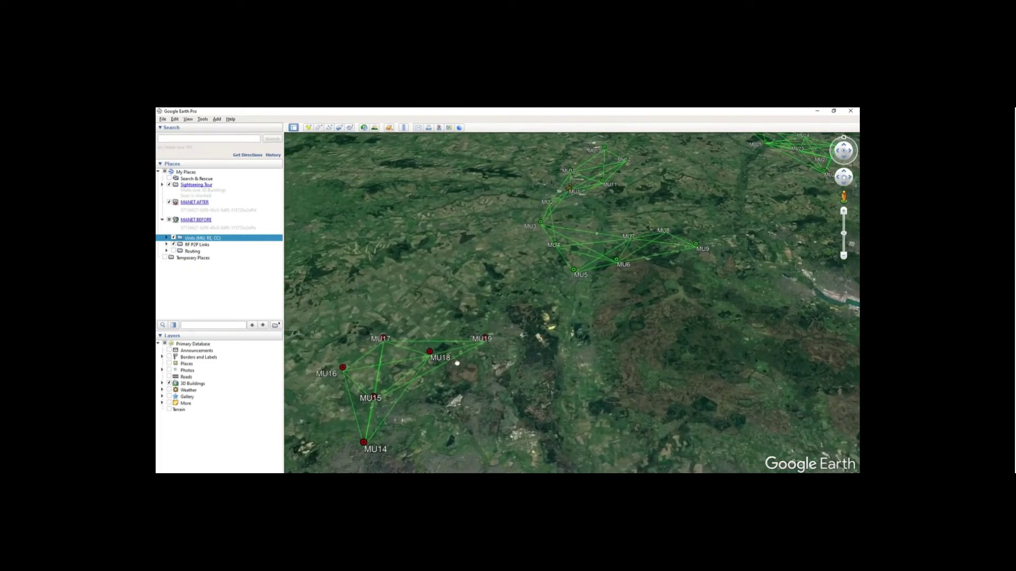
pyautogui.moveTo(485, 346); pyautogui.dragTo(487, 351)
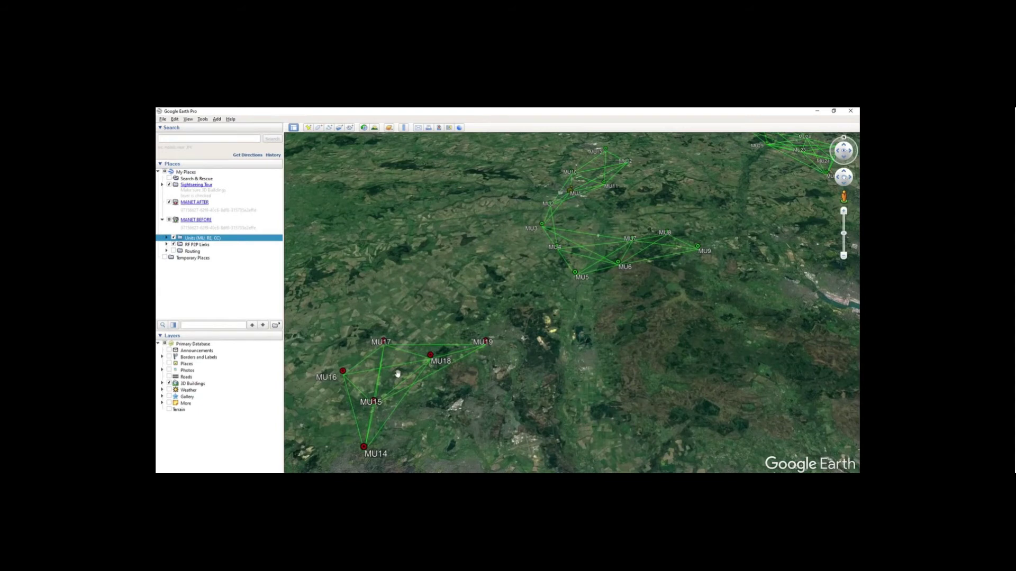
pyautogui.moveTo(592, 272); pyautogui.dragTo(507, 346)
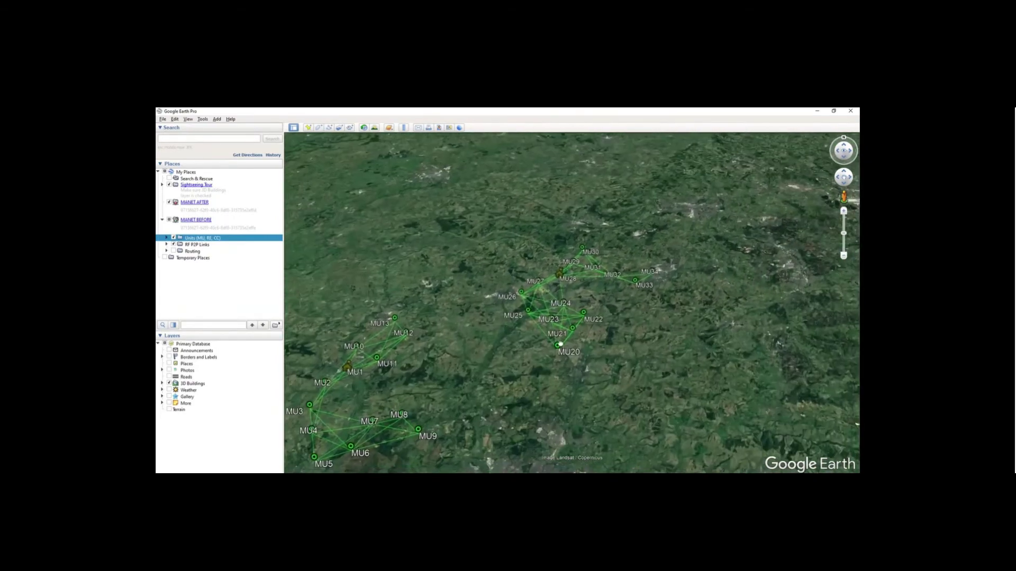
pyautogui.scroll(4, 563, 304)
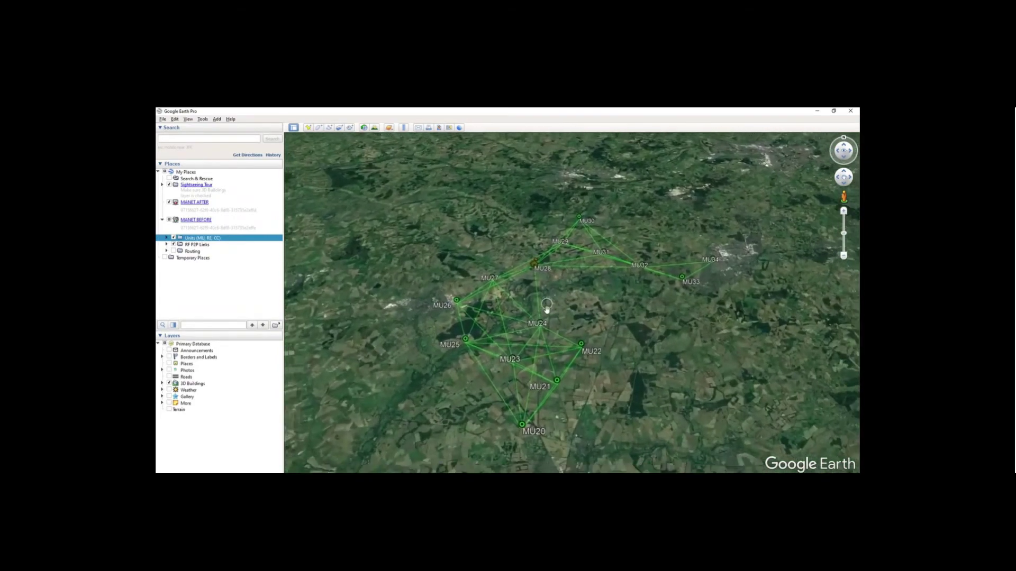
pyautogui.scroll(-3, 547, 308)
pyautogui.scroll(-3, 539, 314)
pyautogui.moveTo(483, 354); pyautogui.dragTo(508, 322)
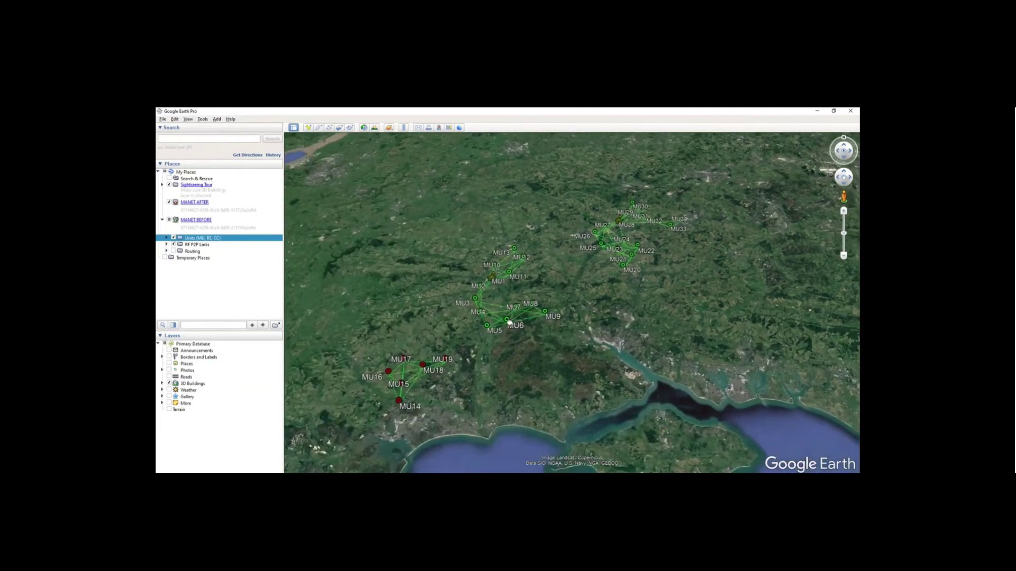
pyautogui.scroll(3, 486, 307)
pyautogui.scroll(3, 486, 307)
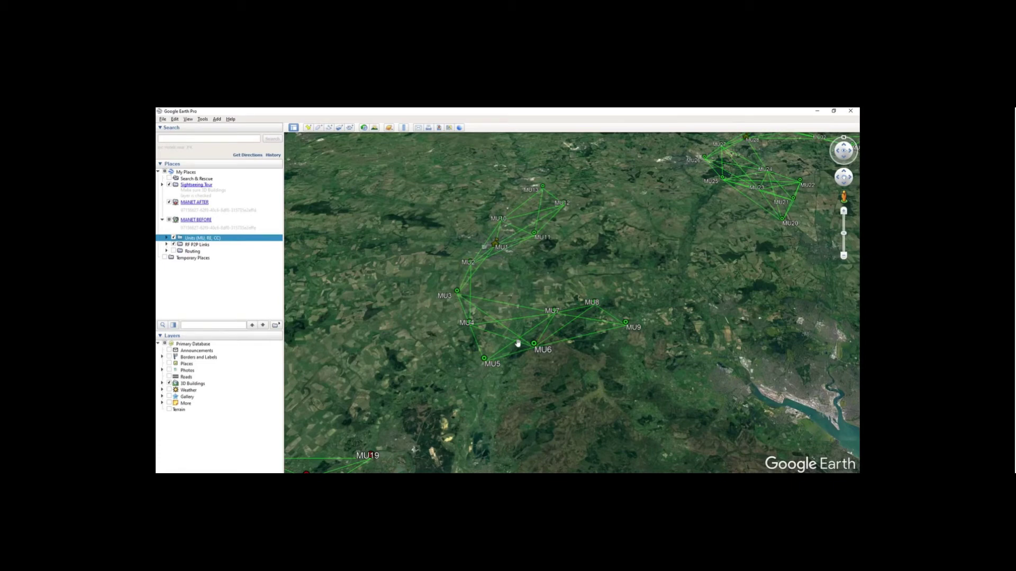
pyautogui.scroll(2, 514, 322)
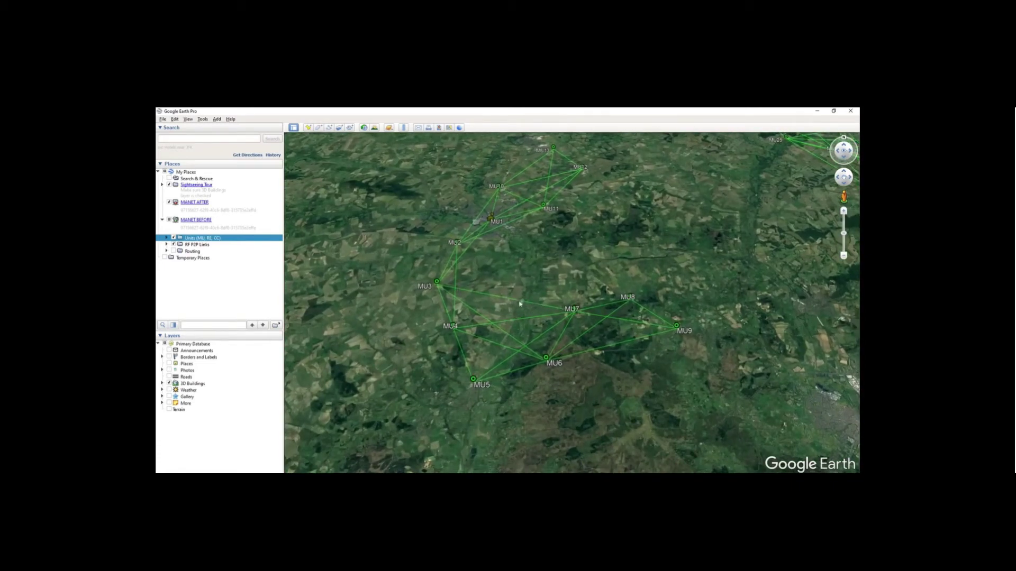
pyautogui.click(519, 303)
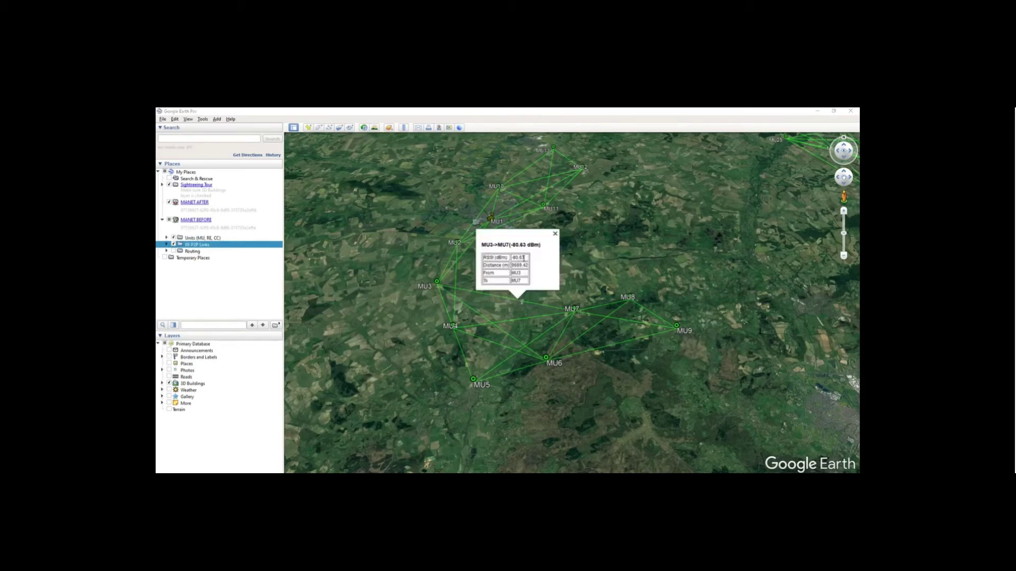
pyautogui.moveTo(525, 258); pyautogui.dragTo(508, 258)
pyautogui.moveTo(513, 265); pyautogui.dragTo(526, 265)
pyautogui.click(519, 273)
pyautogui.click(519, 280)
pyautogui.click(555, 234)
pyautogui.click(473, 385)
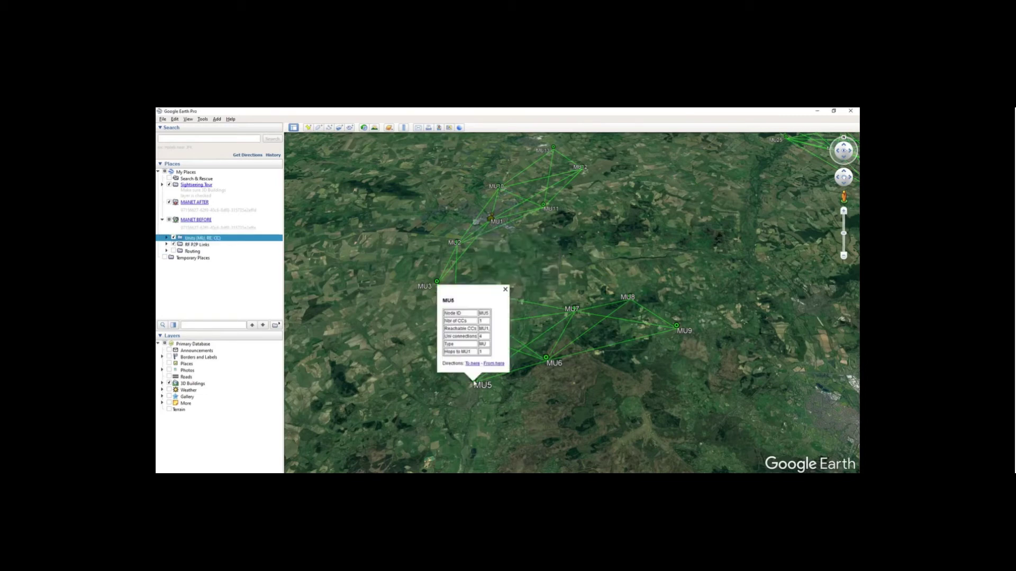
pyautogui.doubleClick(482, 313)
pyautogui.doubleClick(483, 322)
pyautogui.click(483, 321)
pyautogui.moveTo(450, 352); pyautogui.dragTo(472, 352)
pyautogui.click(505, 290)
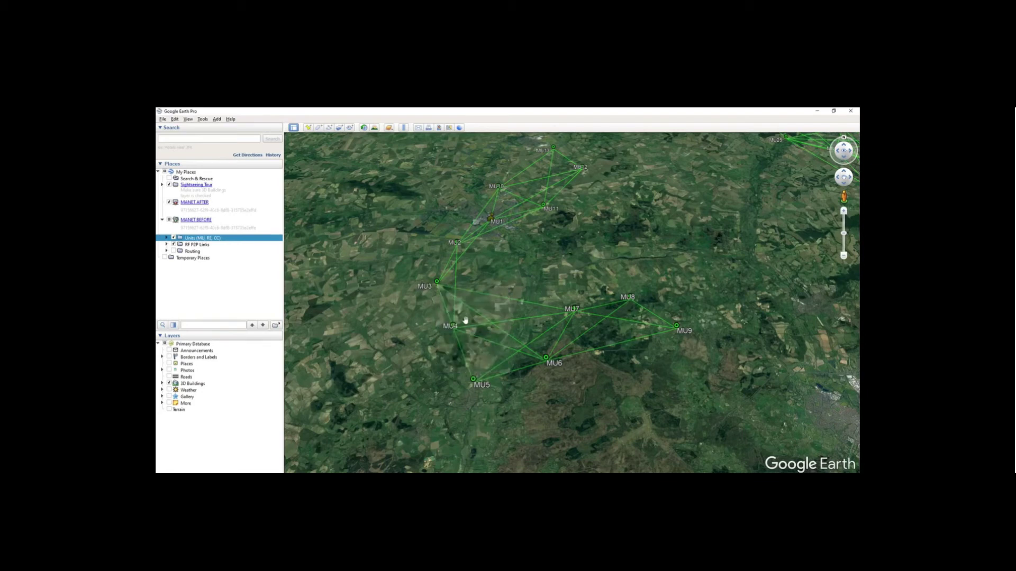
pyautogui.scroll(-5, 465, 320)
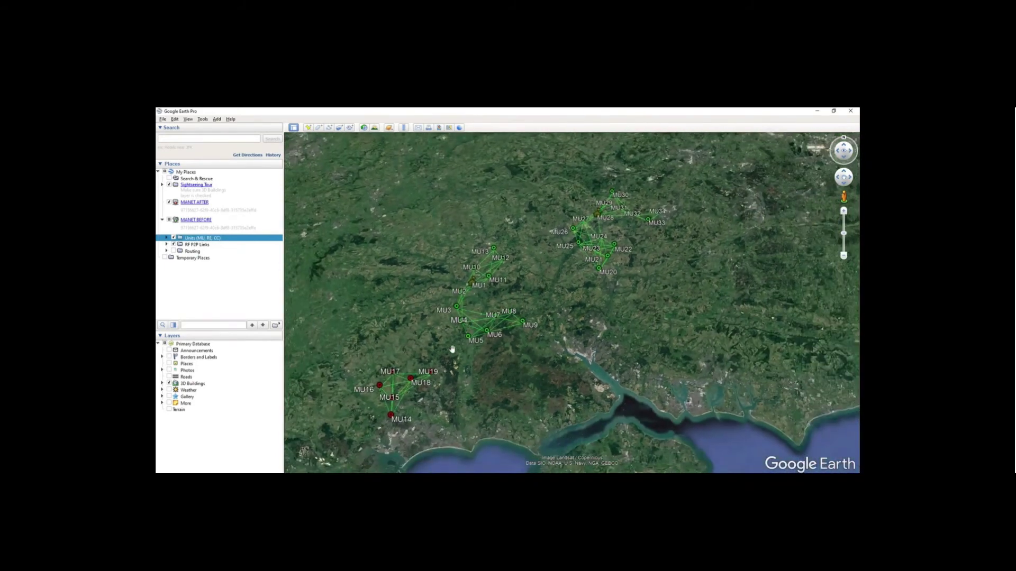
pyautogui.moveTo(483, 363); pyautogui.dragTo(517, 318)
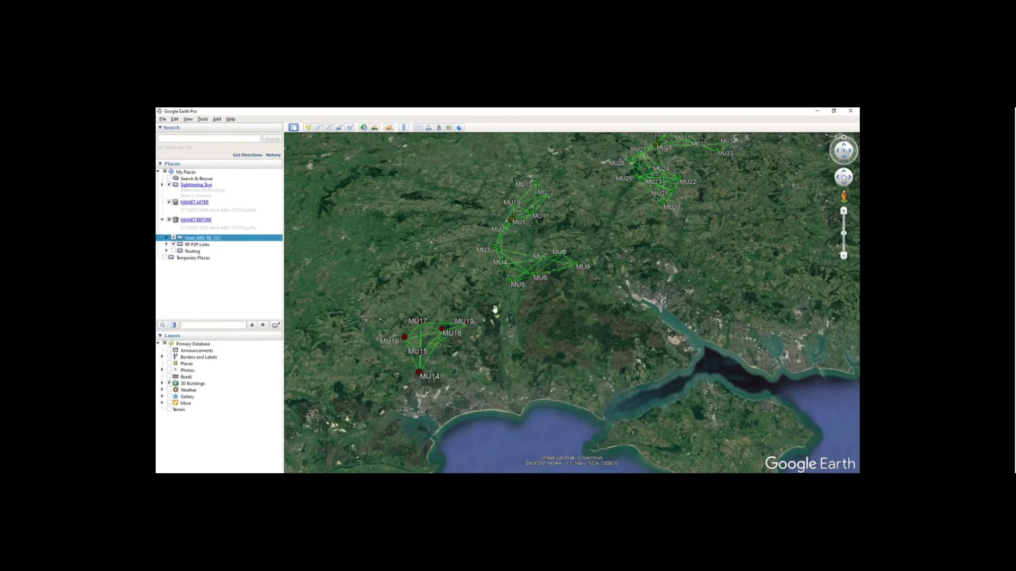
# Expand and review the individual RF P2P links, then collapse the list.
pyautogui.click(167, 245)
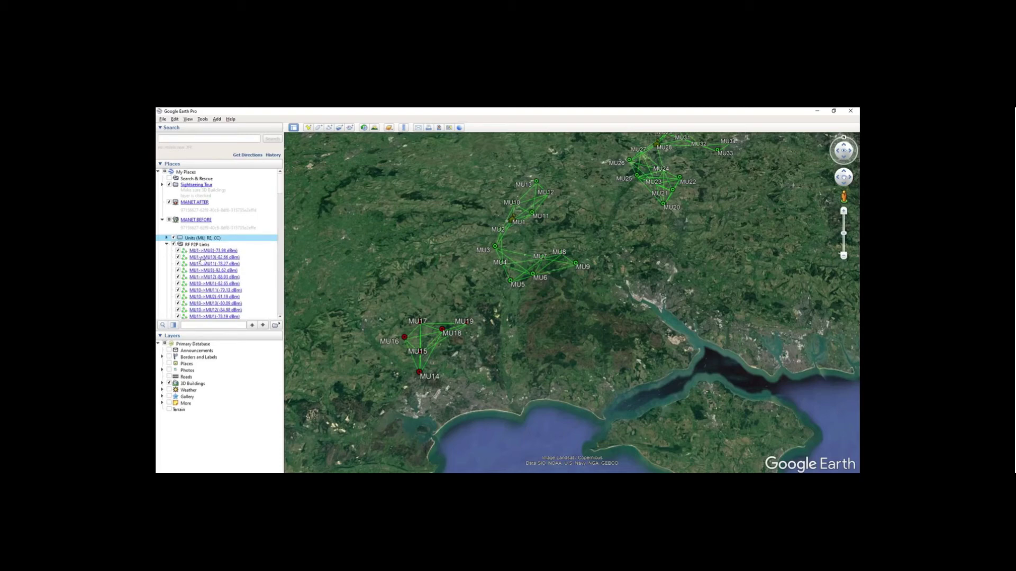
pyautogui.scroll(-4, 203, 262)
pyautogui.scroll(3, 211, 267)
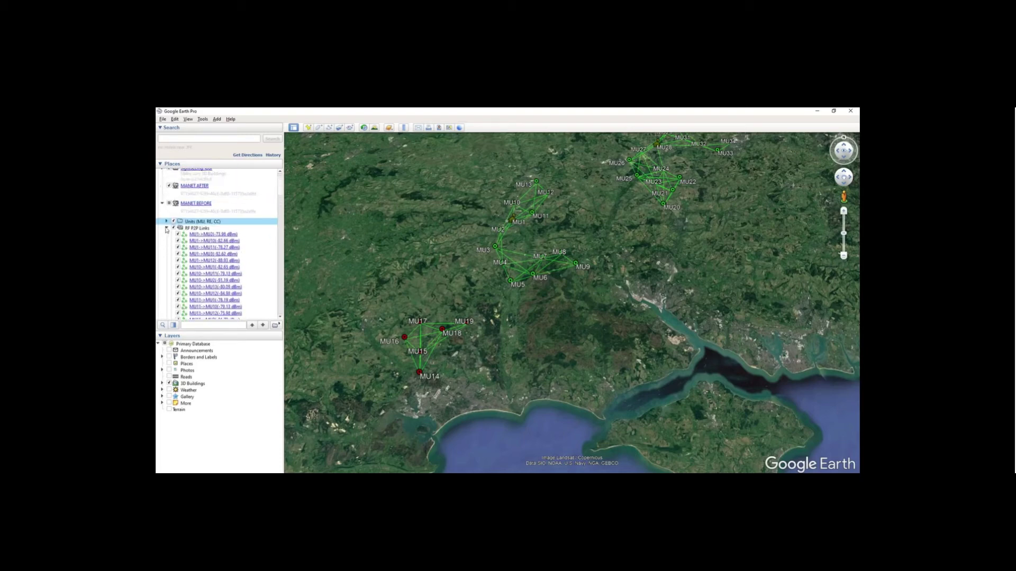
pyautogui.click(167, 228)
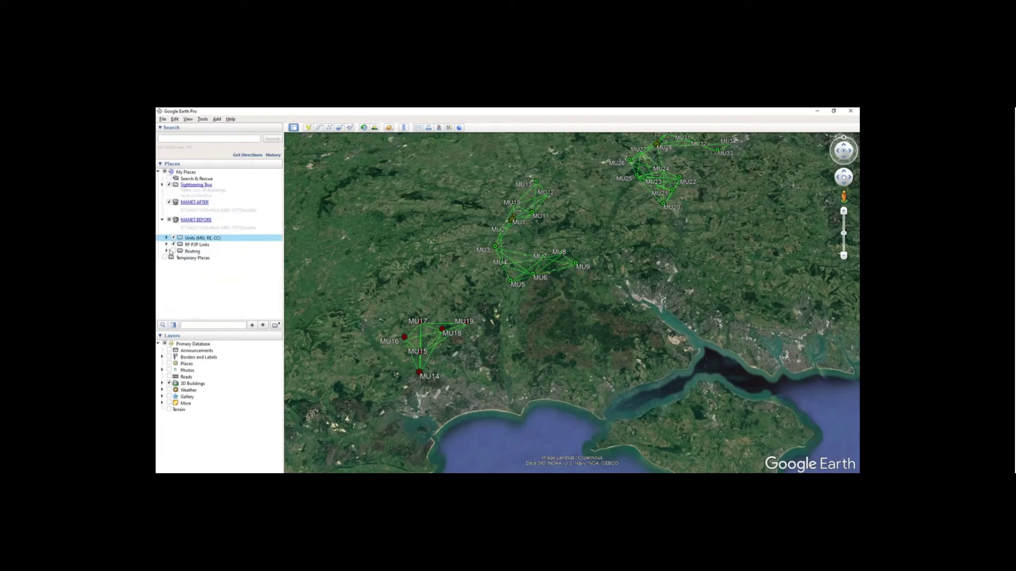
# Preview the zero-hop and then one-hop red routes around MU1, MU5 and MU6.
pyautogui.click(166, 251)
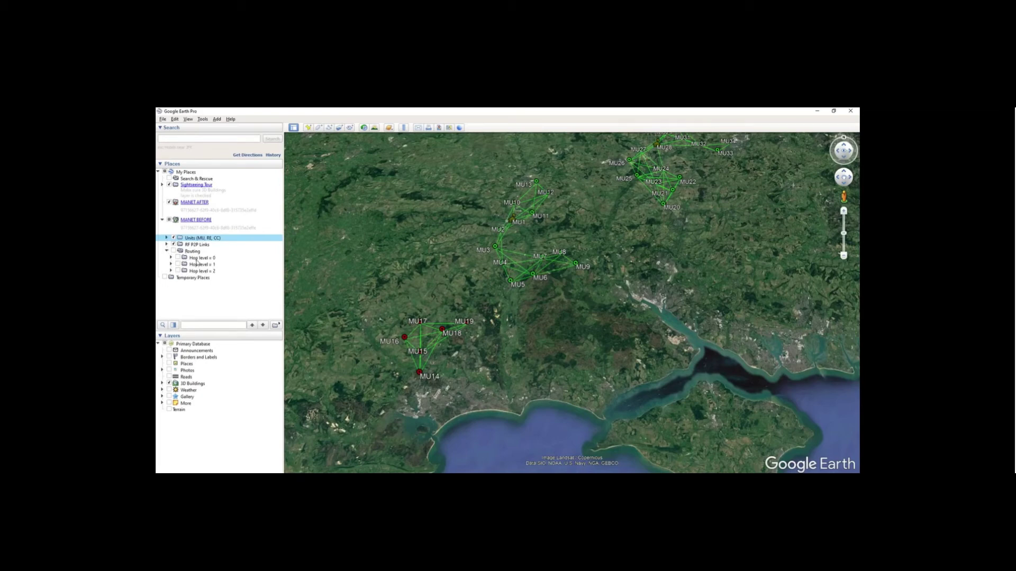
pyautogui.click(178, 258)
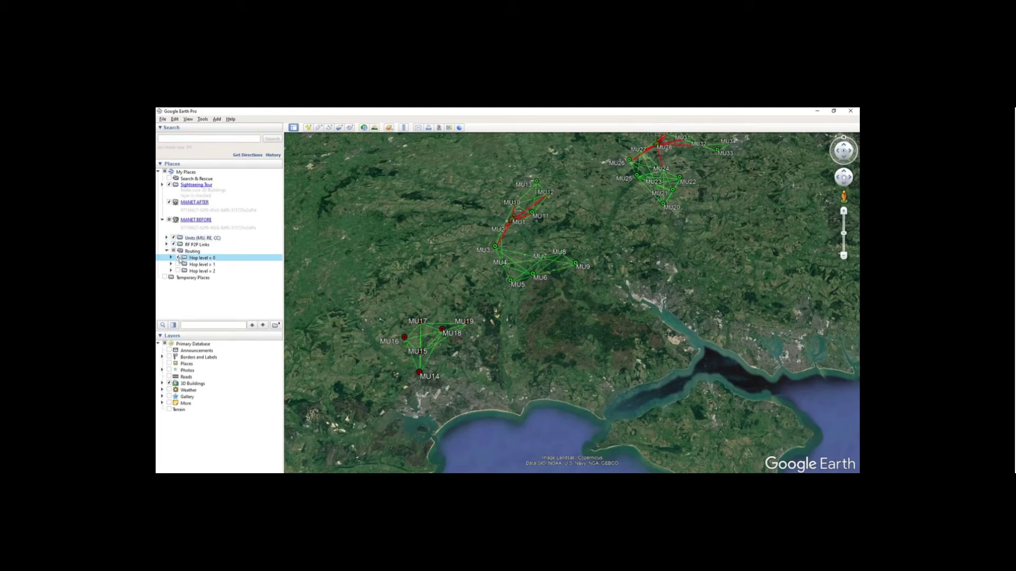
pyautogui.doubleClick(510, 221)
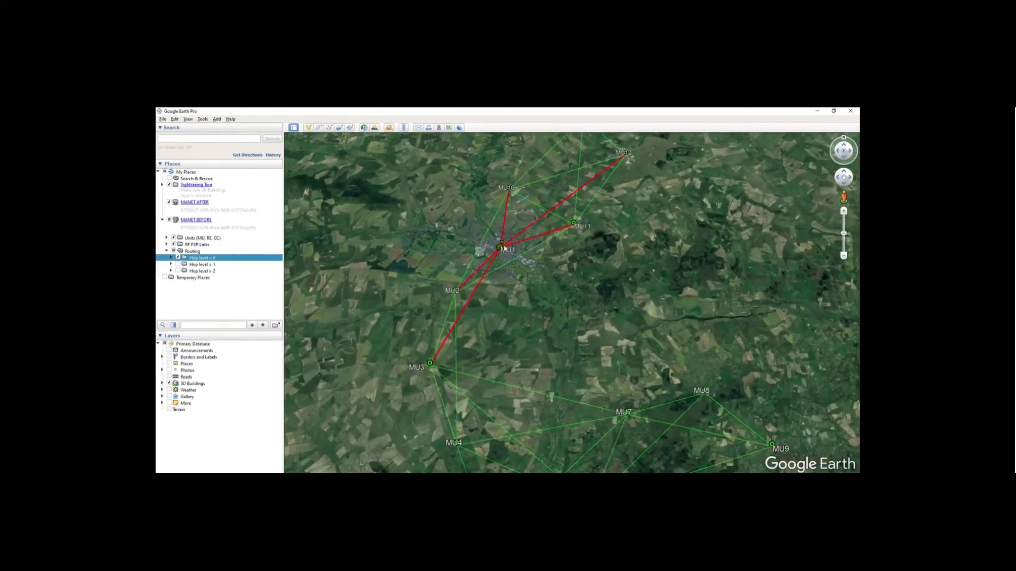
pyautogui.click(178, 257)
pyautogui.click(178, 264)
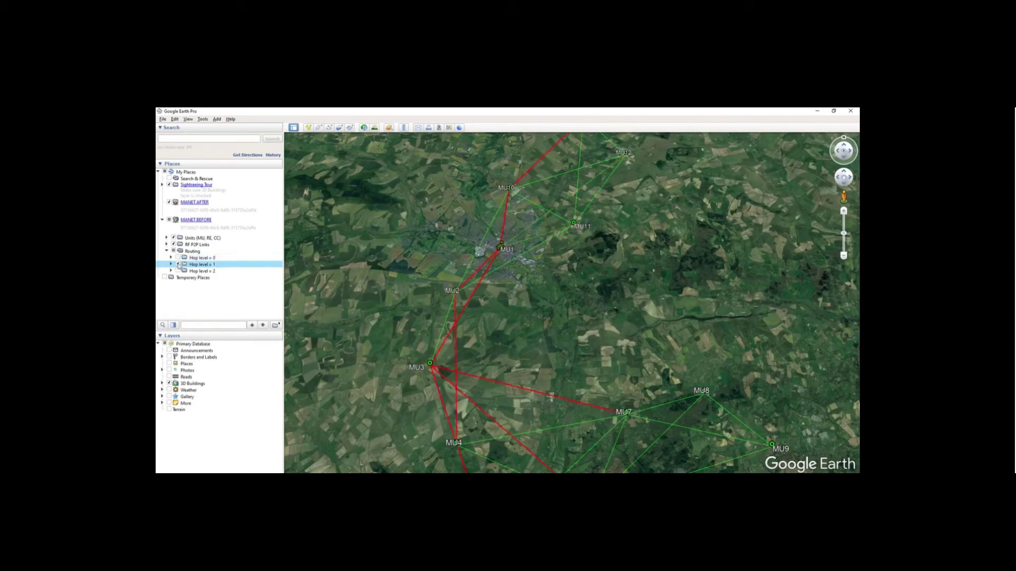
pyautogui.moveTo(465, 348); pyautogui.dragTo(459, 295)
pyautogui.scroll(-4, 459, 297)
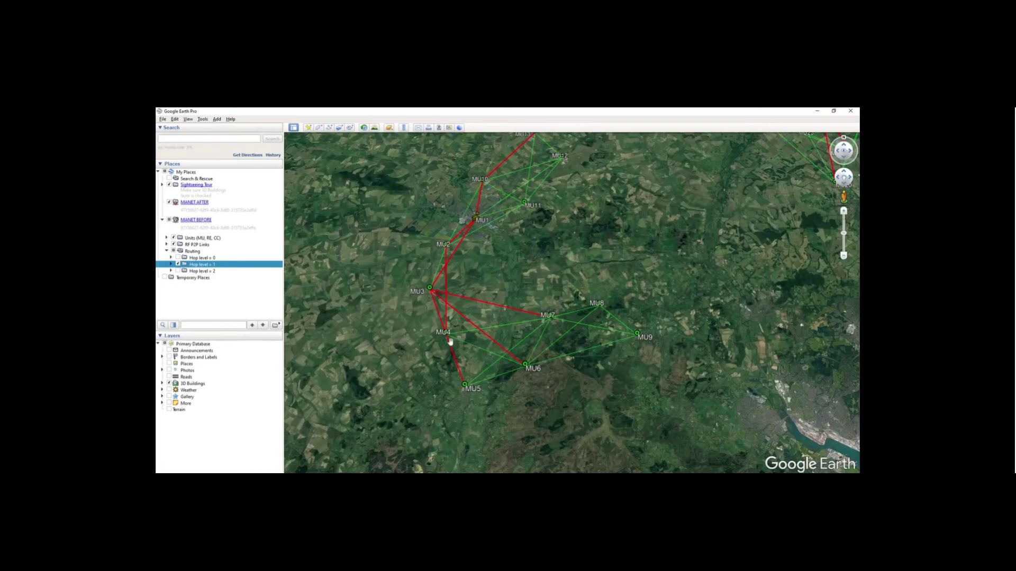
# Show only Hop level = 2 with MU8->MU1 unticked, checking the MU9->MU1 route details.
pyautogui.click(179, 264)
pyautogui.click(178, 271)
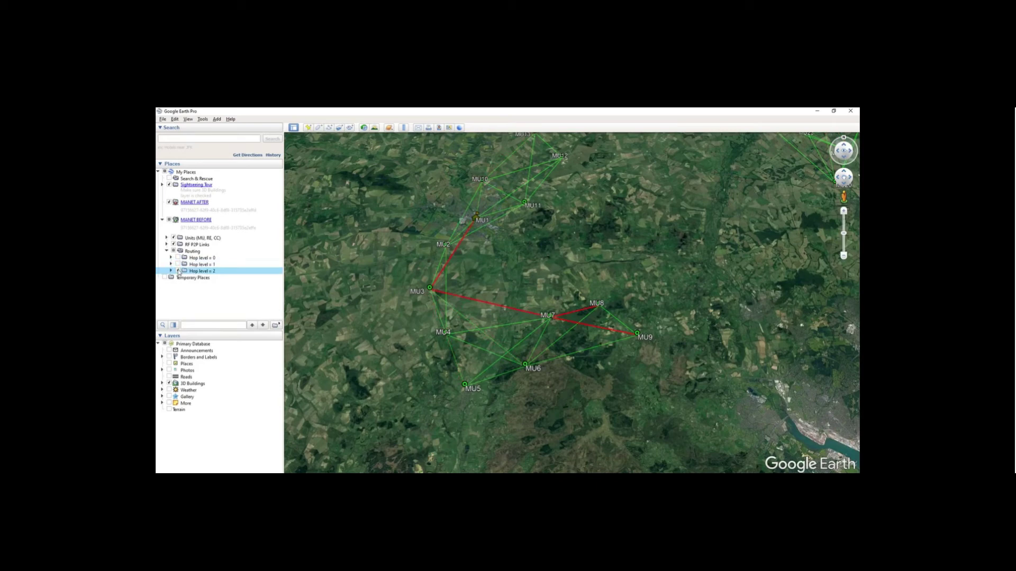
pyautogui.click(171, 271)
pyautogui.click(182, 277)
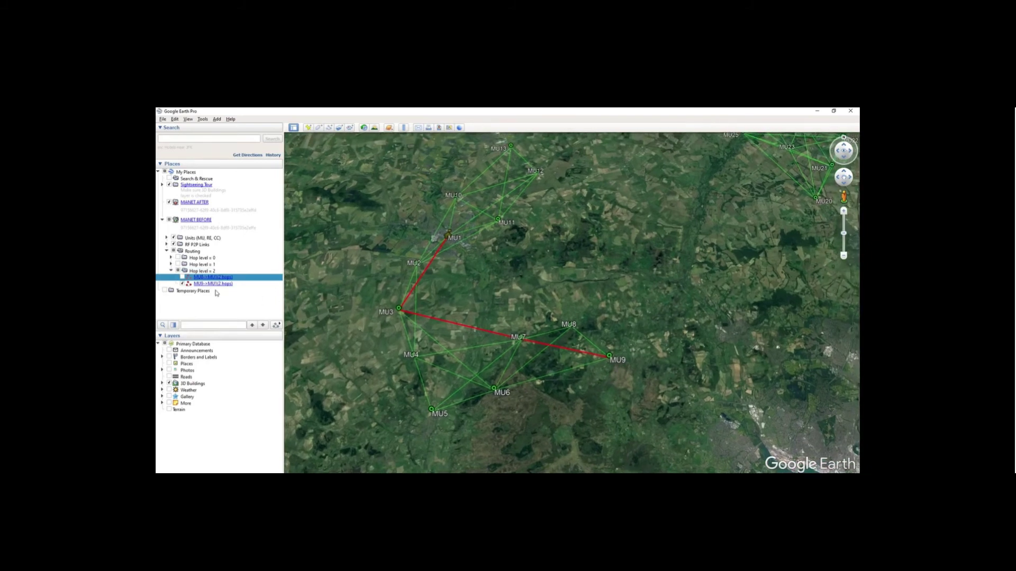
pyautogui.click(203, 284)
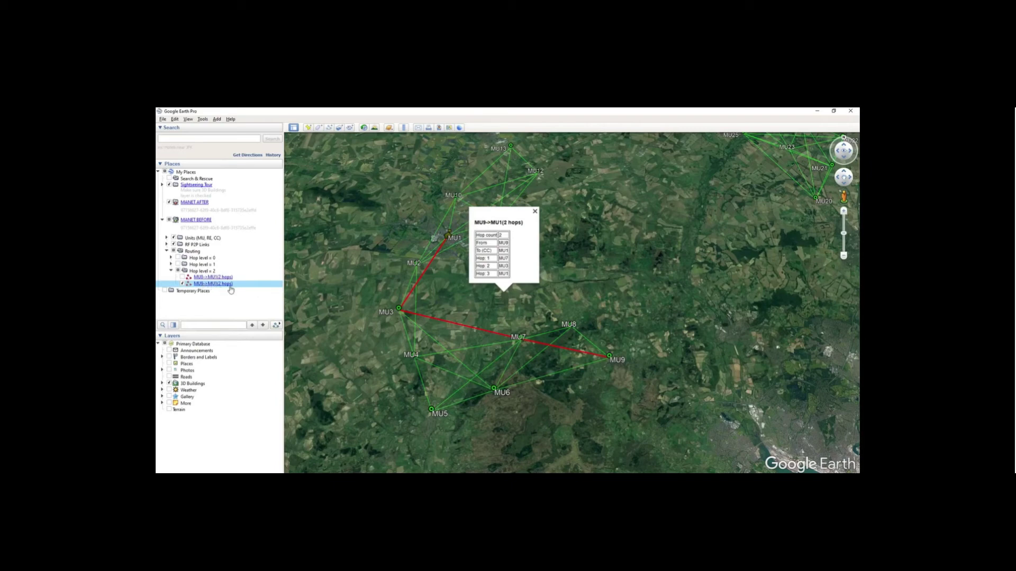
pyautogui.click(535, 211)
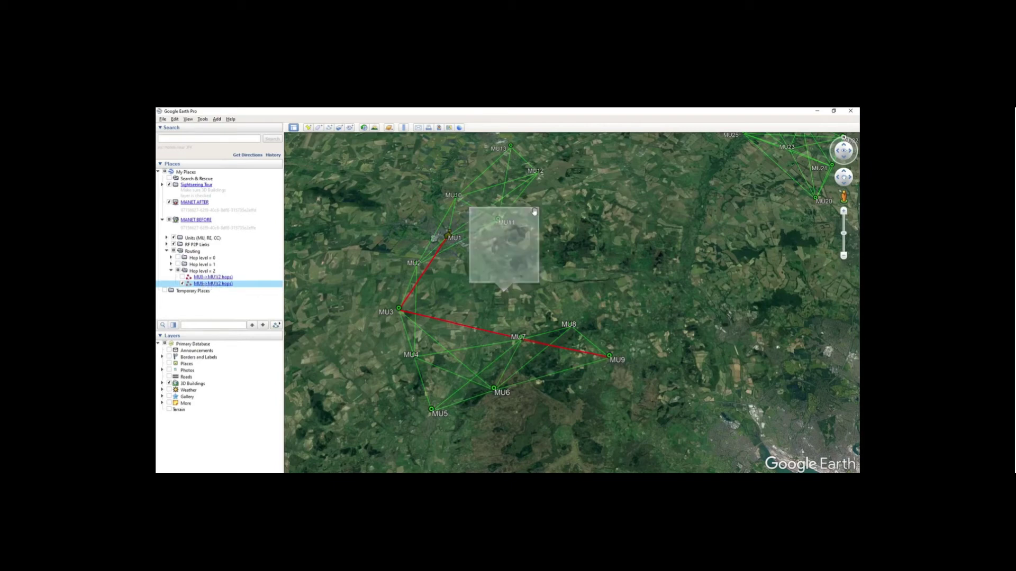
# Toggle the MU9->MU1 route, leaving it shown, and zoom out over the network.
pyautogui.scroll(2, 561, 264)
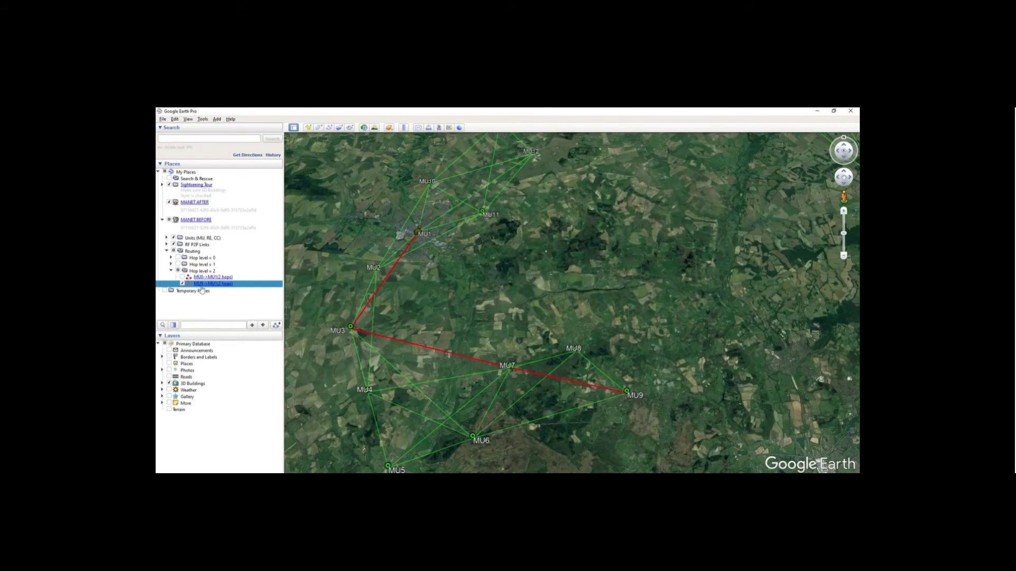
pyautogui.click(183, 284)
pyautogui.click(183, 284)
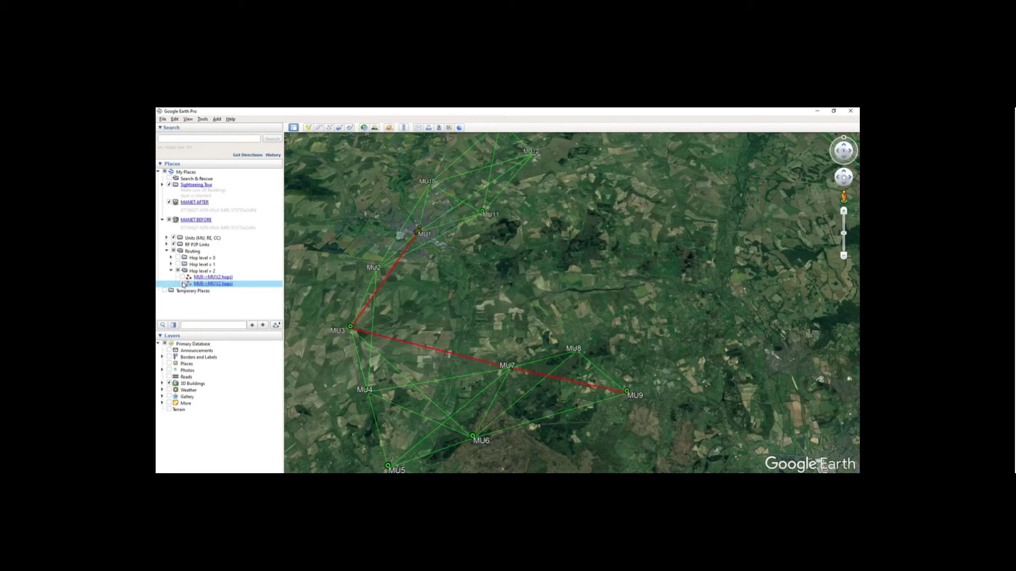
pyautogui.click(183, 284)
pyautogui.click(183, 284)
pyautogui.click(182, 284)
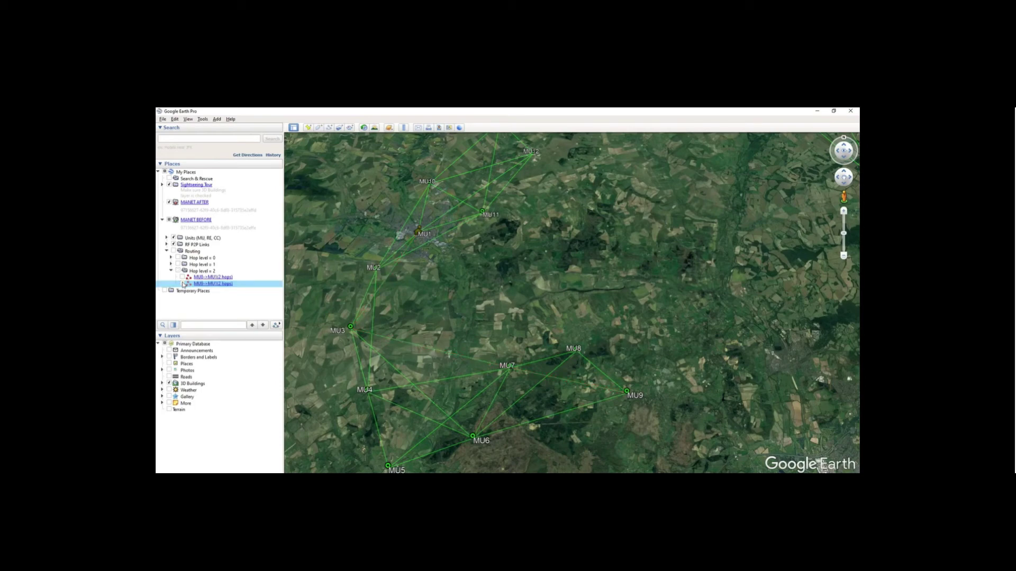
pyautogui.click(182, 284)
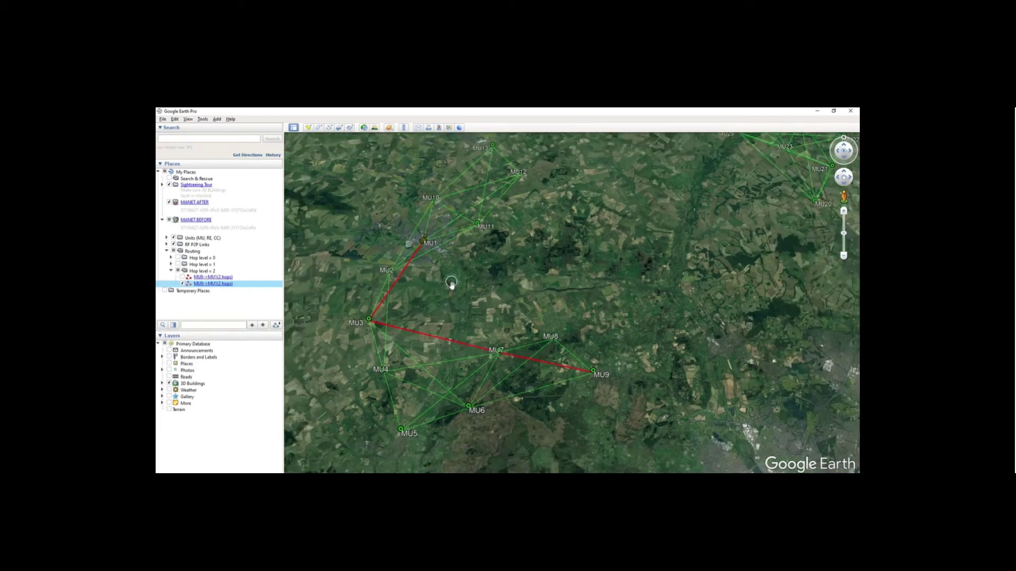
pyautogui.scroll(-5, 455, 280)
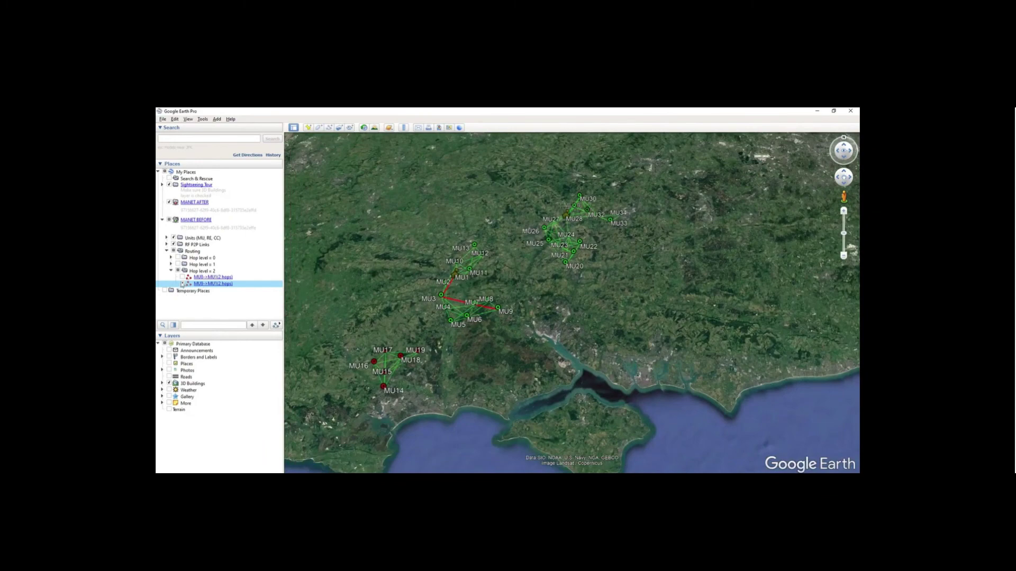
# Re-enable MU8->MU1 and hop levels 1 and 0, and check the MU7–MU9 link details.
pyautogui.click(182, 277)
pyautogui.click(178, 263)
pyautogui.click(177, 257)
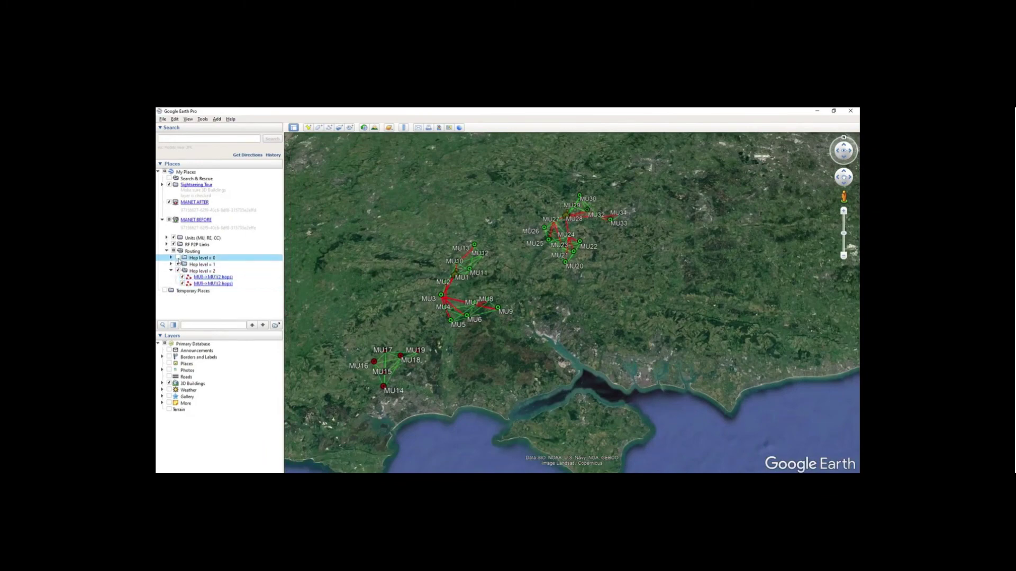
pyautogui.scroll(5, 511, 283)
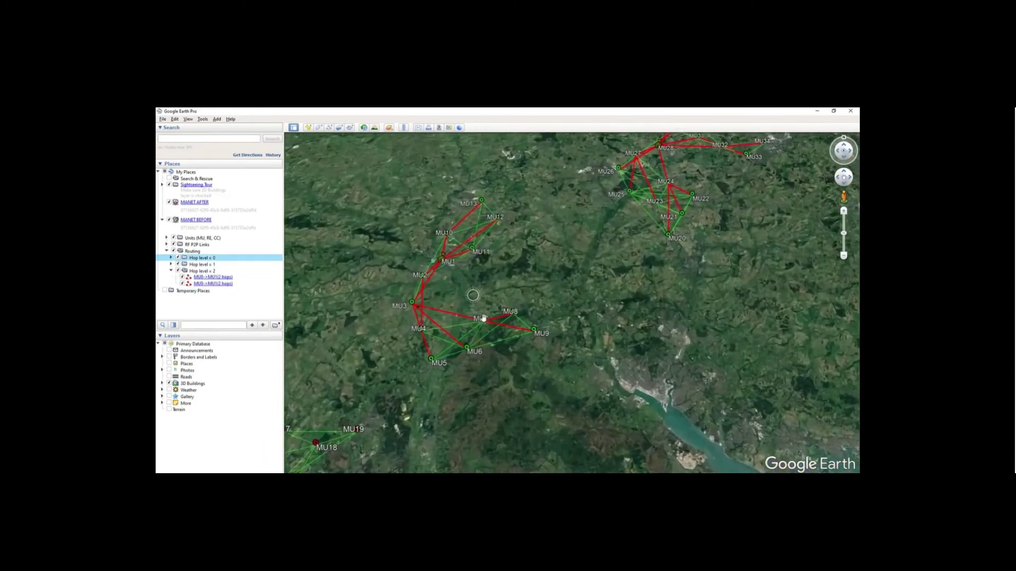
pyautogui.click(527, 345)
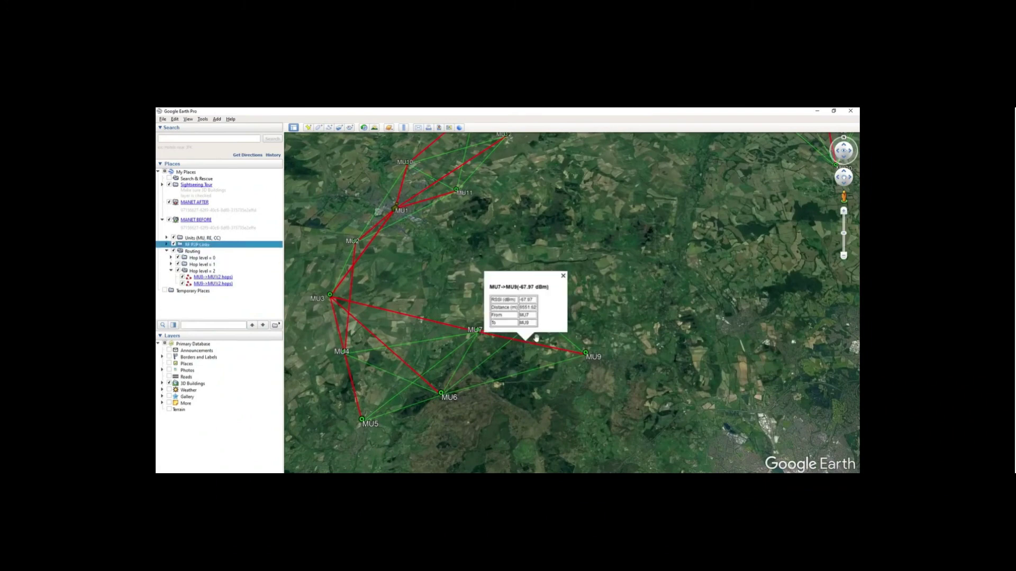
pyautogui.click(516, 348)
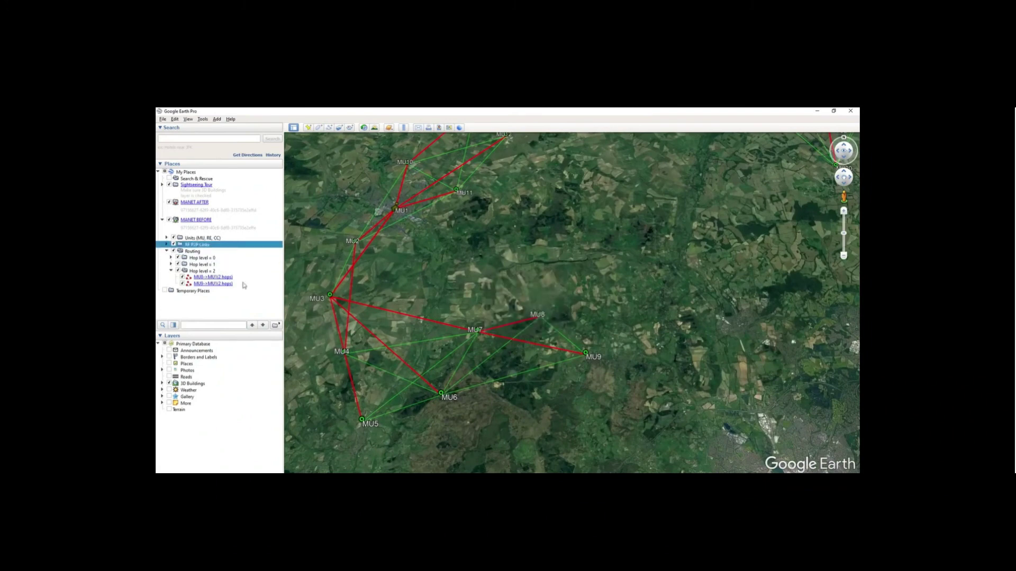
# Inspect the MU8->MU1 route balloon's Hop 1 and Hop 2 entries, then close it.
pyautogui.click(212, 277)
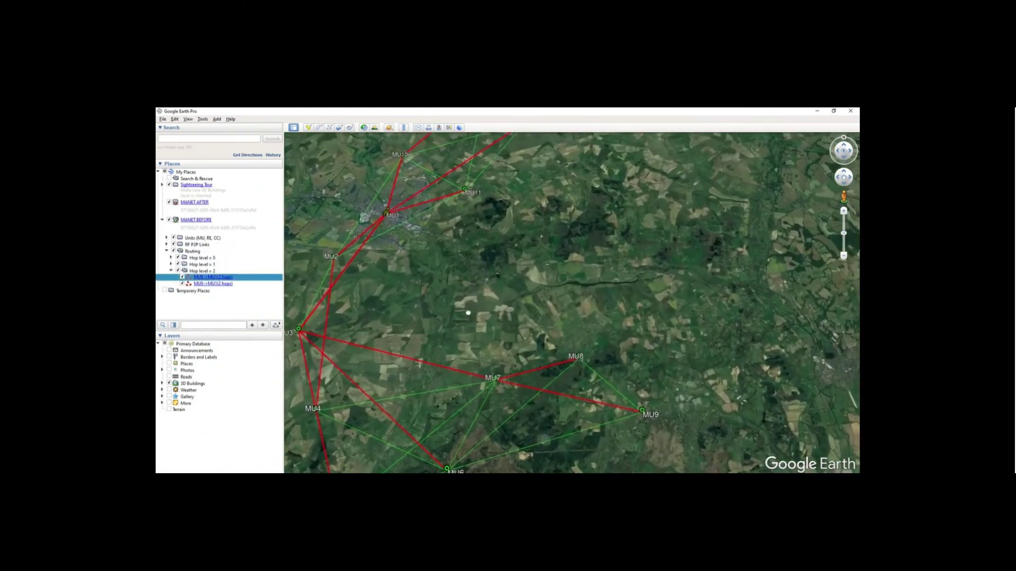
pyautogui.click(212, 278)
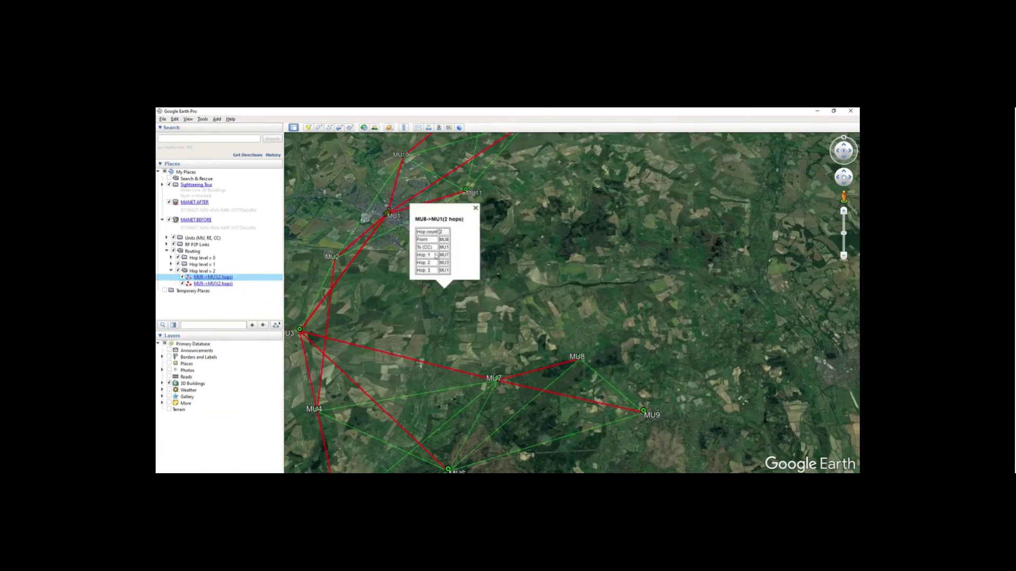
pyautogui.moveTo(420, 256); pyautogui.dragTo(442, 257)
pyautogui.click(444, 270)
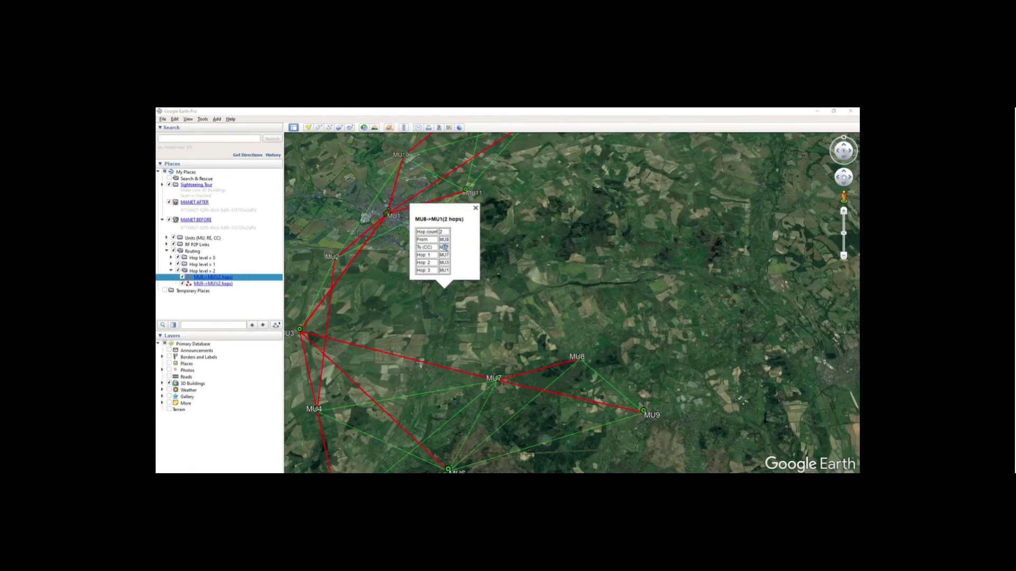
pyautogui.moveTo(443, 263); pyautogui.dragTo(437, 263)
pyautogui.click(476, 210)
# Pan and zoom the map to centre the MU20–MU34 cluster.
pyautogui.scroll(-3, 467, 281)
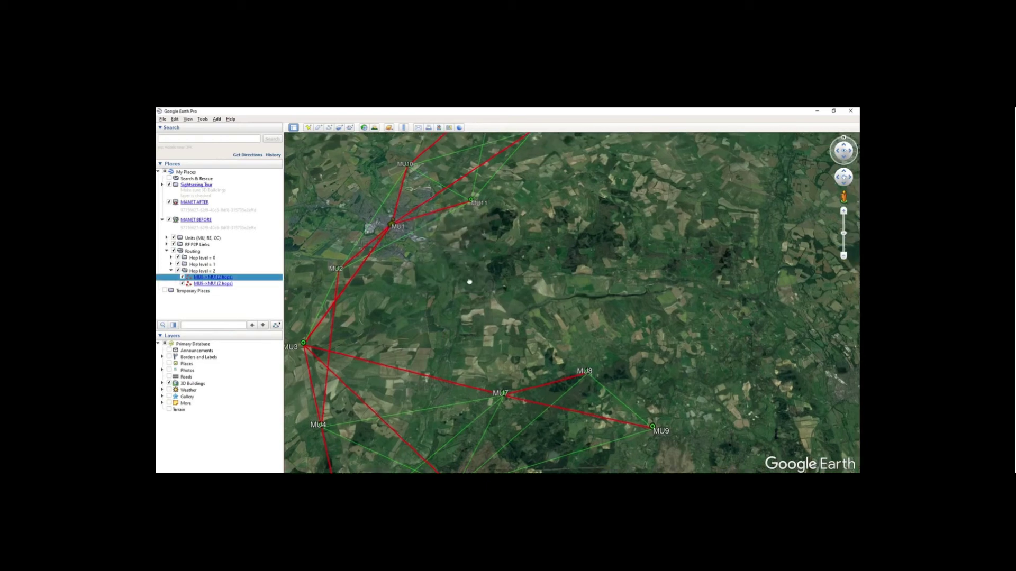
pyautogui.moveTo(462, 313); pyautogui.dragTo(405, 350)
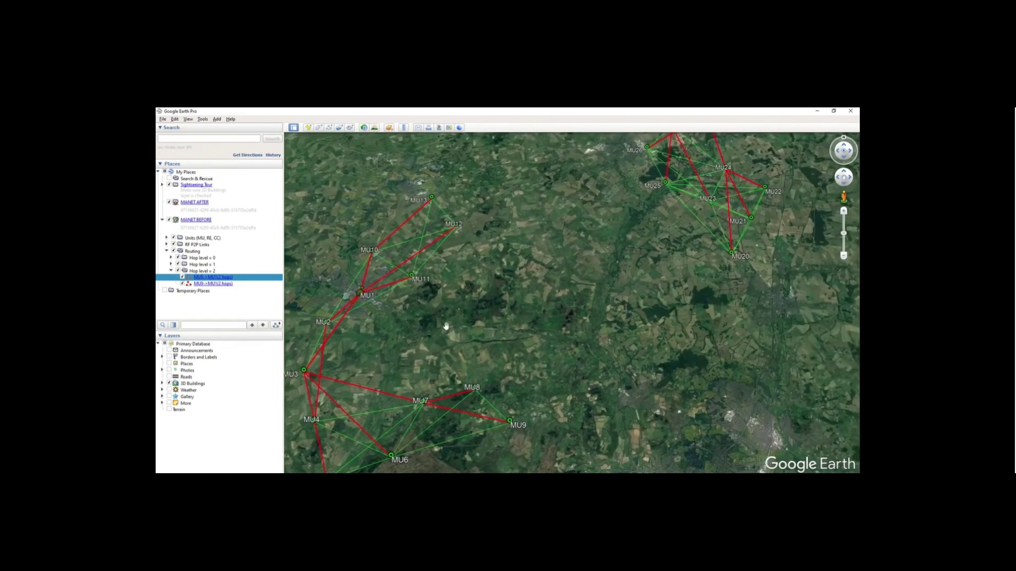
pyautogui.scroll(-3, 530, 287)
pyautogui.moveTo(608, 272); pyautogui.dragTo(503, 304)
pyautogui.moveTo(707, 254); pyautogui.dragTo(643, 338)
pyautogui.scroll(5, 550, 280)
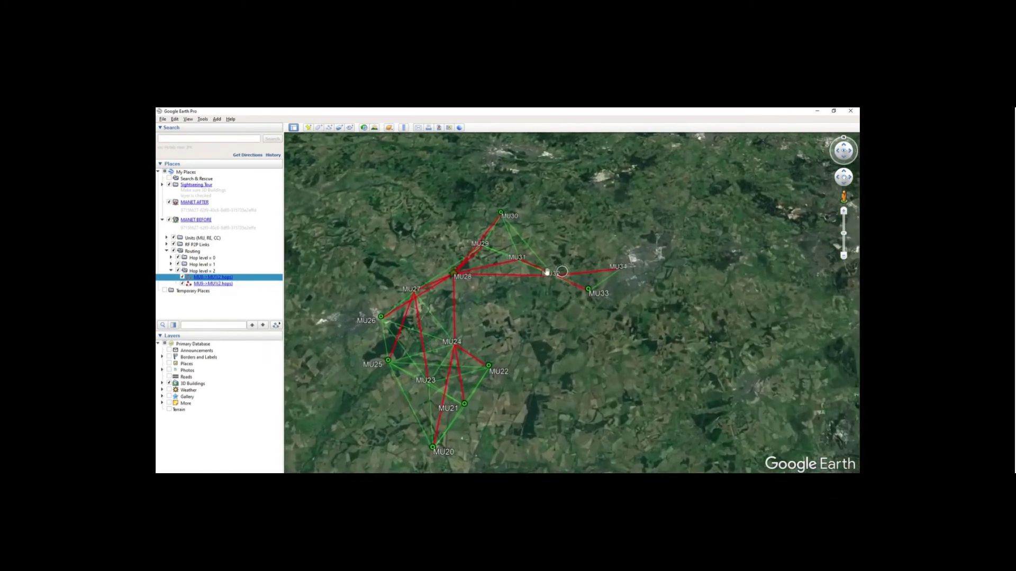
# Zoom in on MU3 and tilt the 3D view over the surrounding fields.
pyautogui.scroll(3, 550, 281)
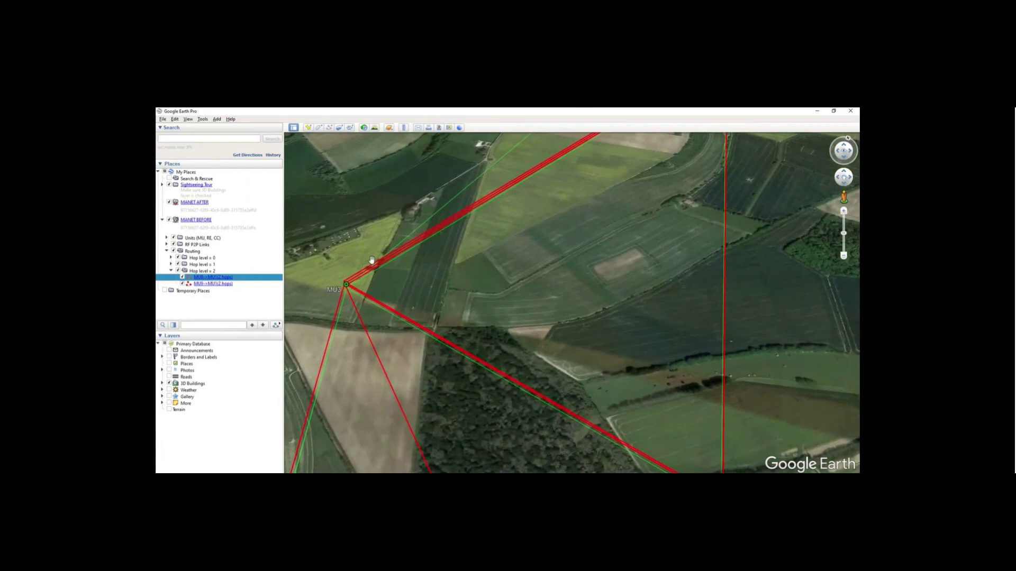
pyautogui.scroll(2, 379, 283)
pyautogui.moveTo(376, 288); pyautogui.dragTo(384, 292)
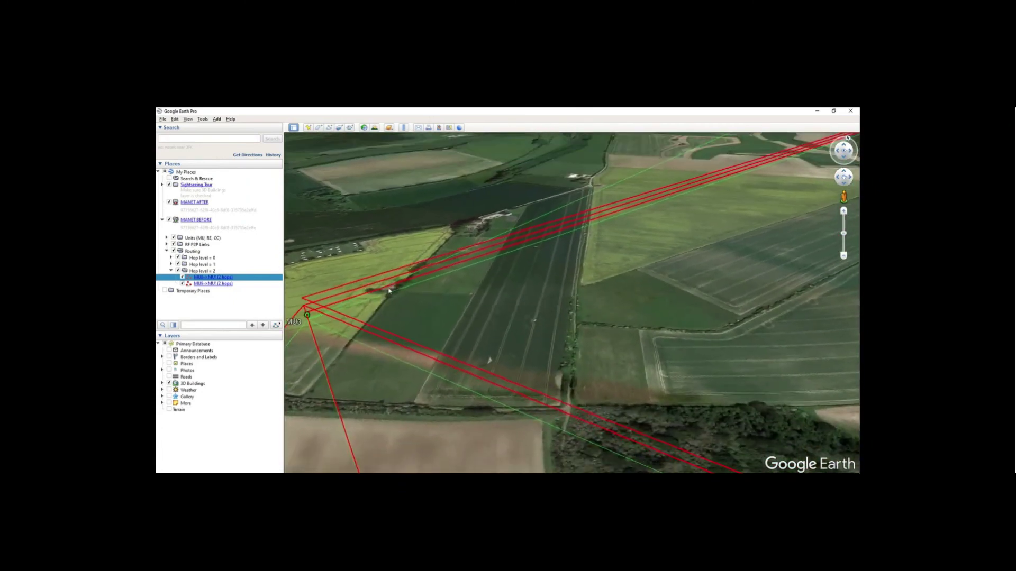
# Inspect the MU3->MU1, MU5->MU1 and MU8->MU1 route balloons, then pan out south of MU3.
pyautogui.click(389, 289)
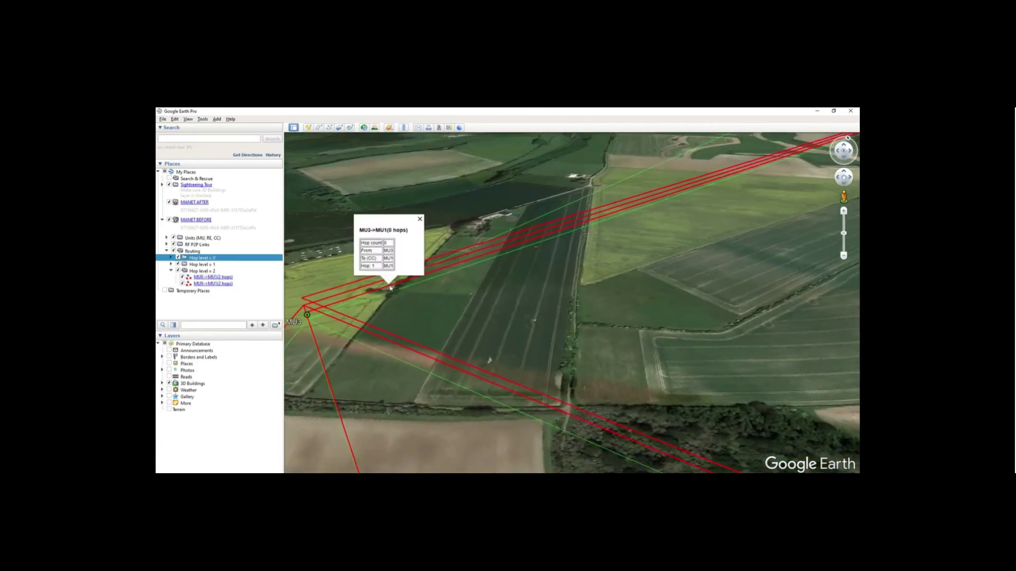
pyautogui.click(438, 266)
pyautogui.click(436, 273)
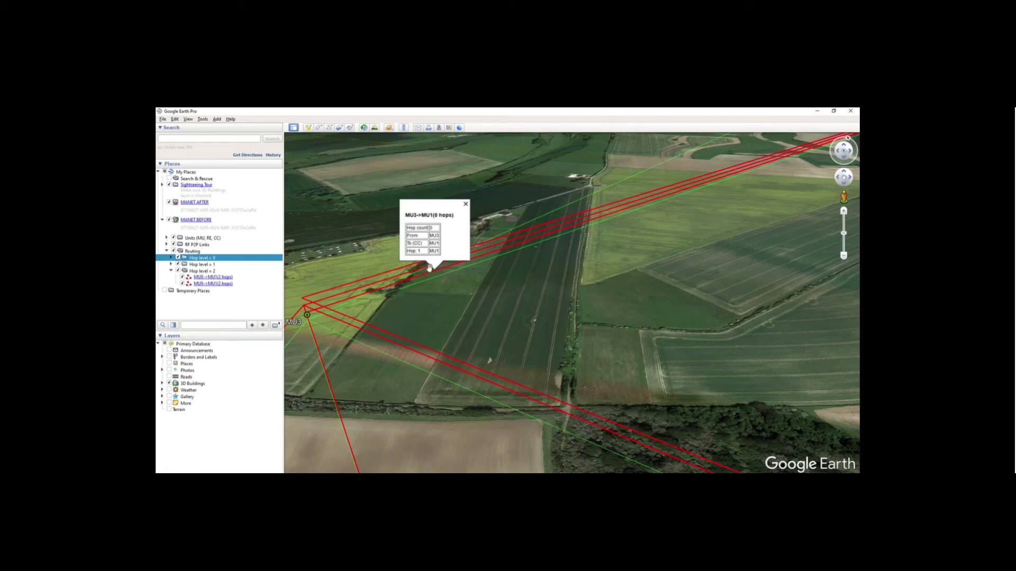
pyautogui.click(427, 269)
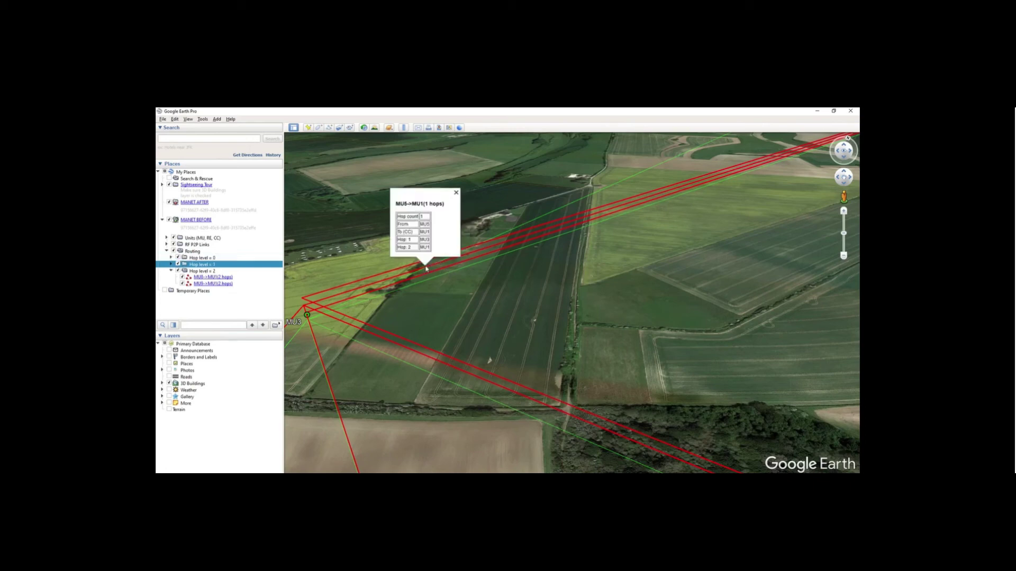
pyautogui.click(415, 267)
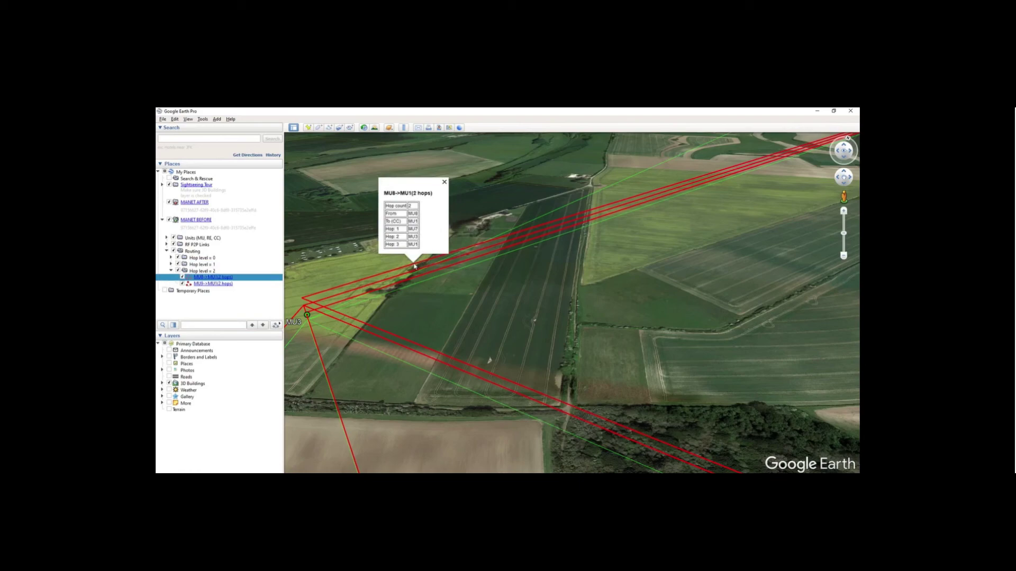
pyautogui.click(444, 182)
pyautogui.scroll(-5, 470, 263)
pyautogui.moveTo(485, 306); pyautogui.dragTo(473, 240)
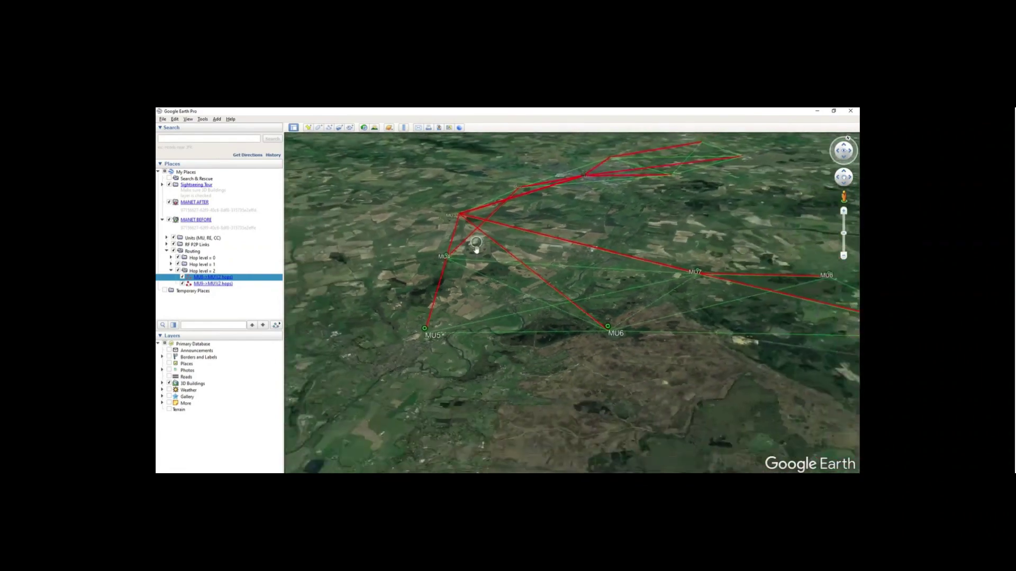
# Refresh My Queue in HTZ, confirm job 198 Search Nodes + P2P Matrix completed, return to Google Earth.
pyautogui.hotkey('alt', 'Tab')
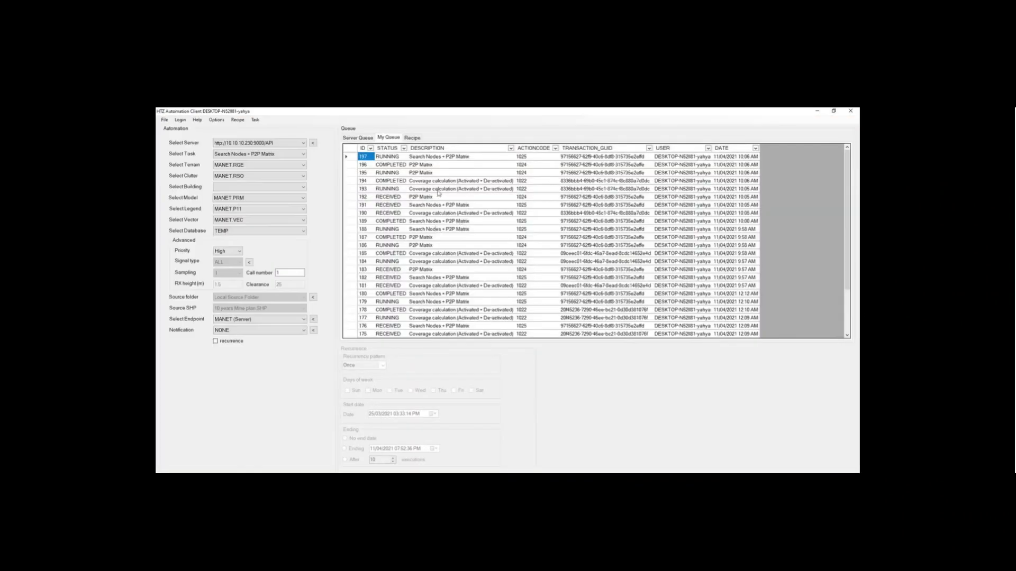
pyautogui.rightClick(407, 161)
pyautogui.click(423, 165)
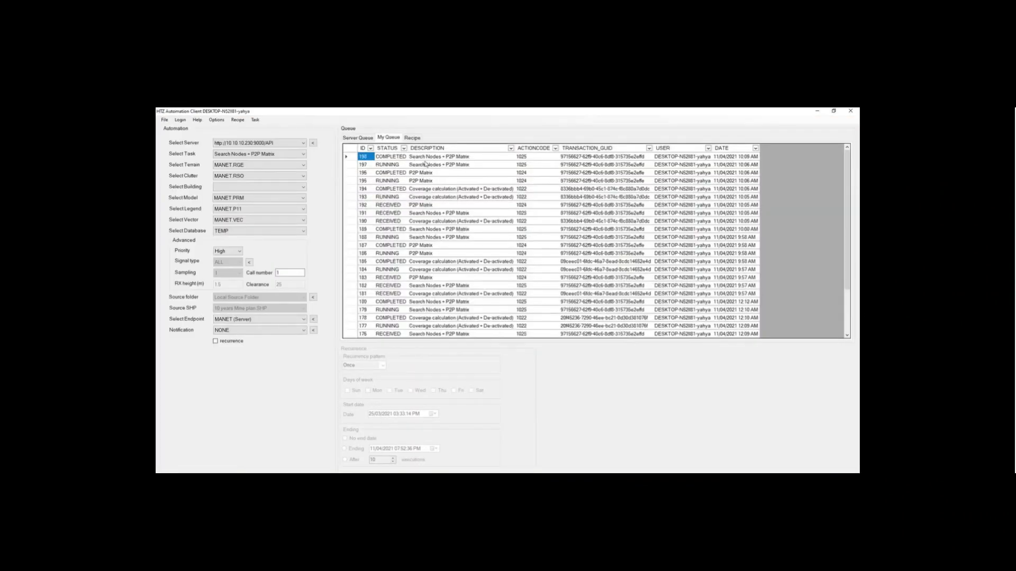
pyautogui.click(387, 159)
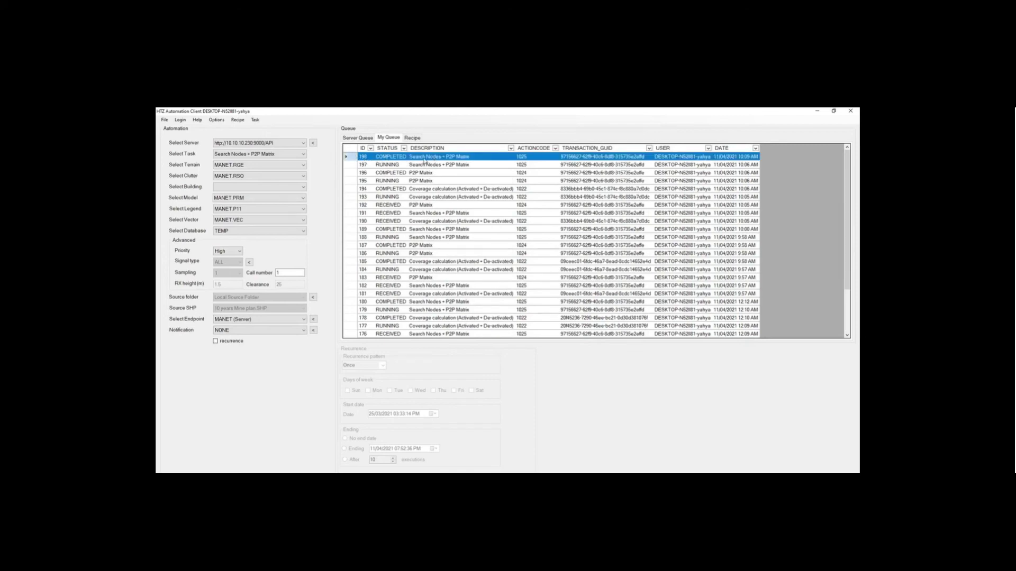
pyautogui.hotkey('alt', 'Tab')
pyautogui.click(446, 210)
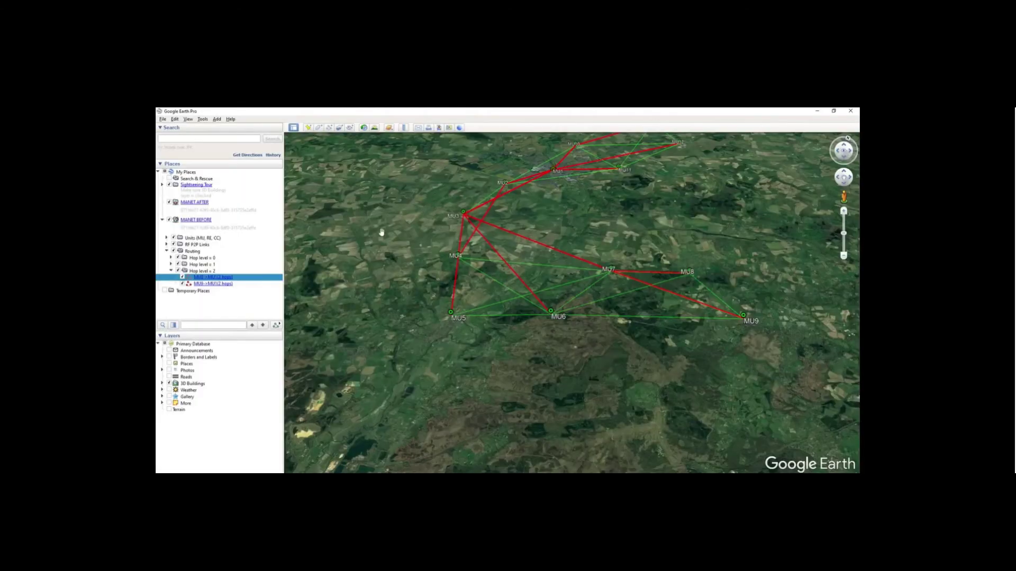
# Refresh the MANET AFTER layer, hide MANET BEFORE, and zoom out across the whole network.
pyautogui.rightClick(203, 203)
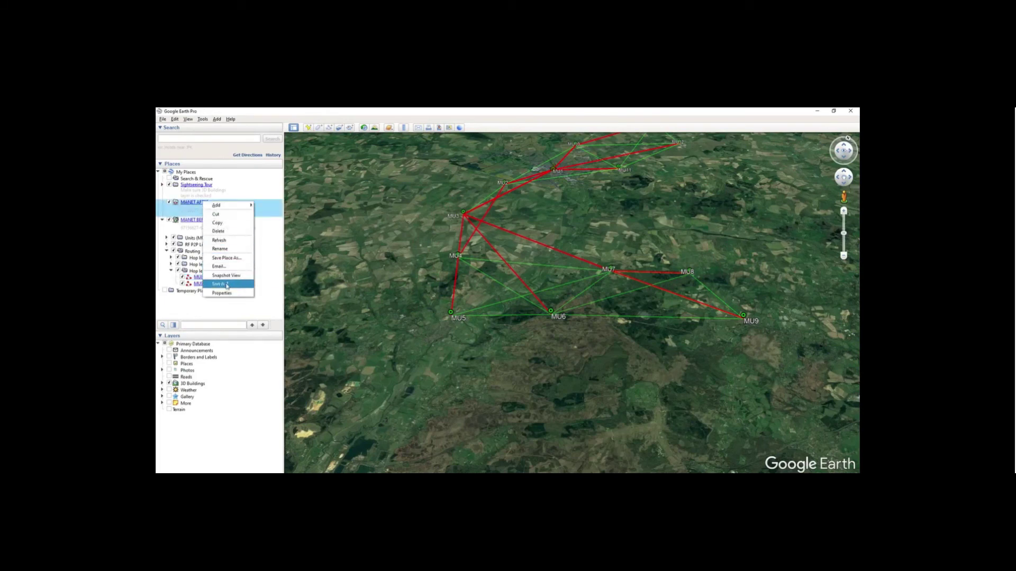
pyautogui.click(226, 242)
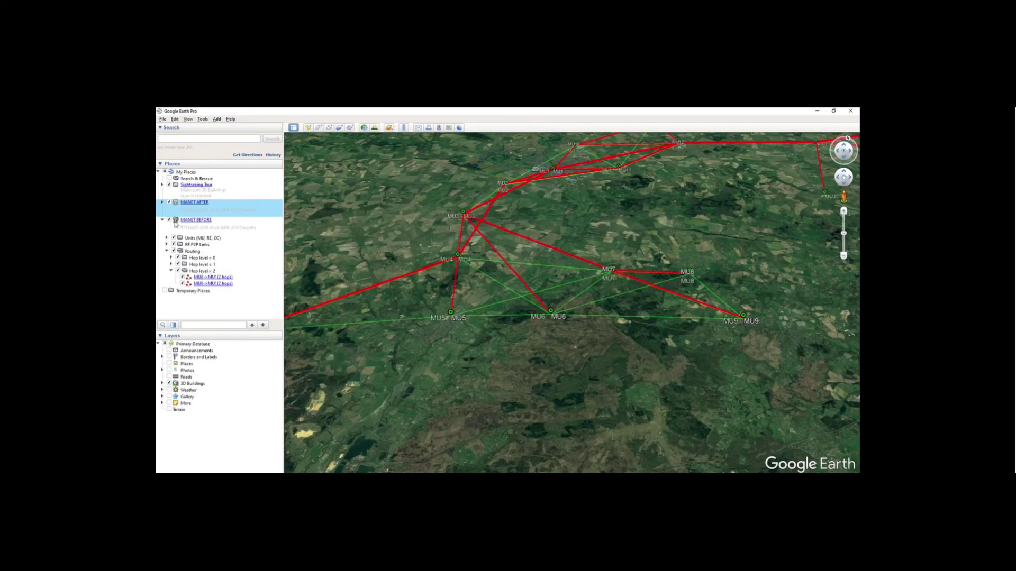
pyautogui.click(170, 220)
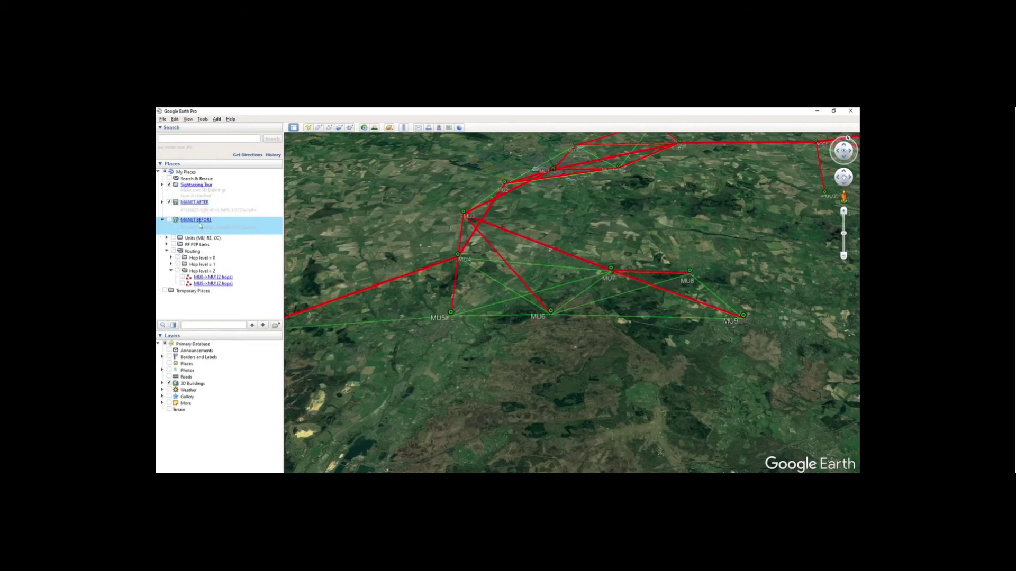
pyautogui.scroll(-3, 424, 279)
pyautogui.scroll(-4, 427, 286)
pyautogui.moveTo(427, 287); pyautogui.dragTo(443, 325)
pyautogui.scroll(-2, 456, 287)
pyautogui.scroll(2, 478, 312)
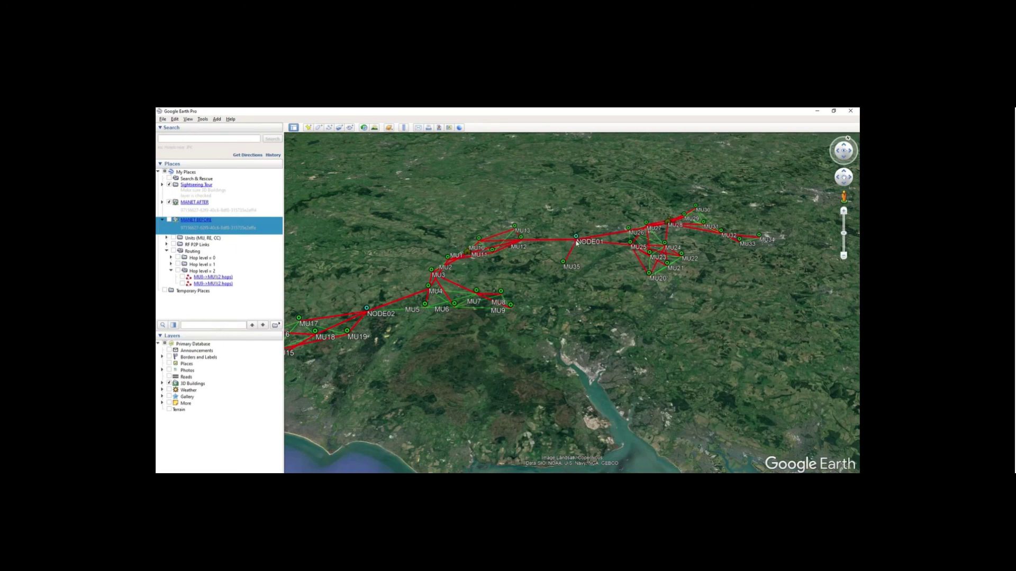
# Zoom toward relay NODE02 and check its details: type RE, reaching CCs MU1 and MU28.
pyautogui.scroll(4, 579, 246)
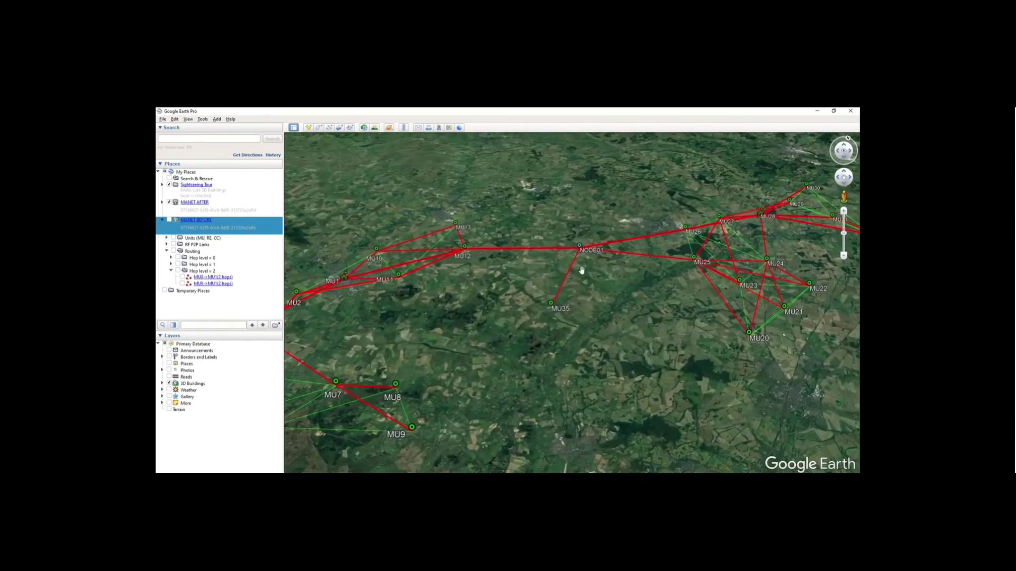
pyautogui.scroll(3, 583, 271)
pyautogui.moveTo(563, 303); pyautogui.dragTo(559, 304)
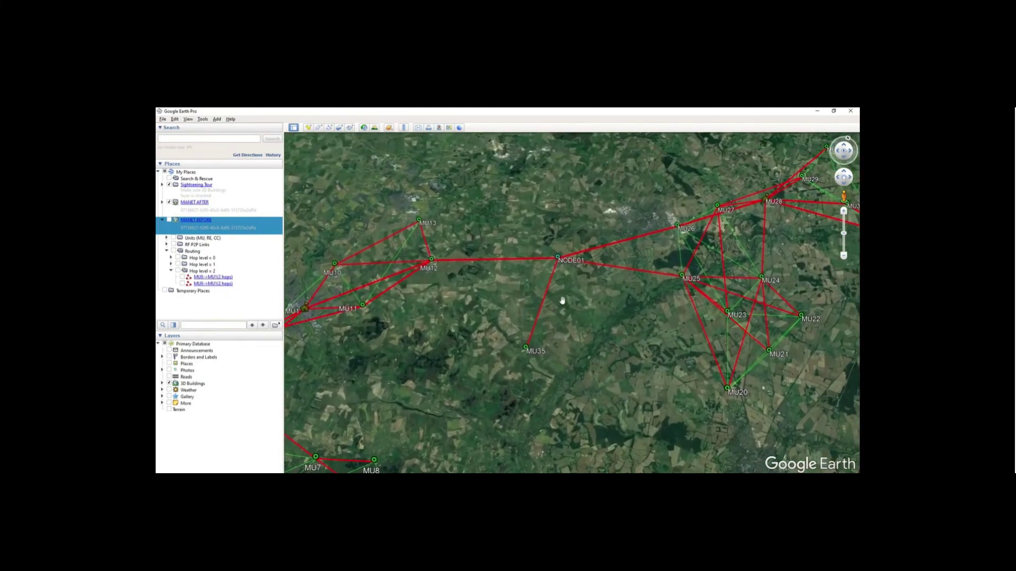
pyautogui.scroll(-1, 549, 299)
pyautogui.scroll(-3, 551, 300)
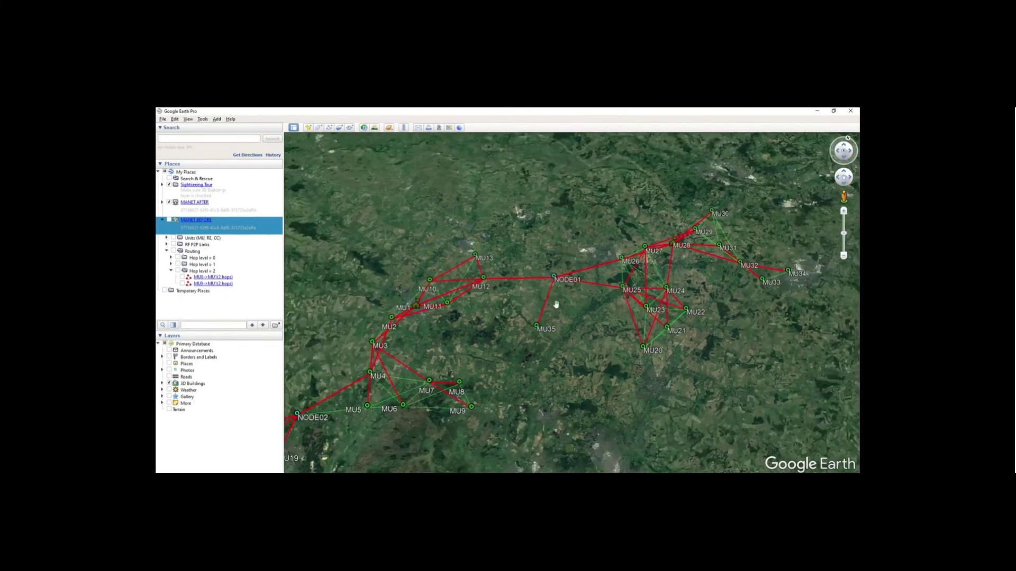
pyautogui.scroll(-3, 552, 301)
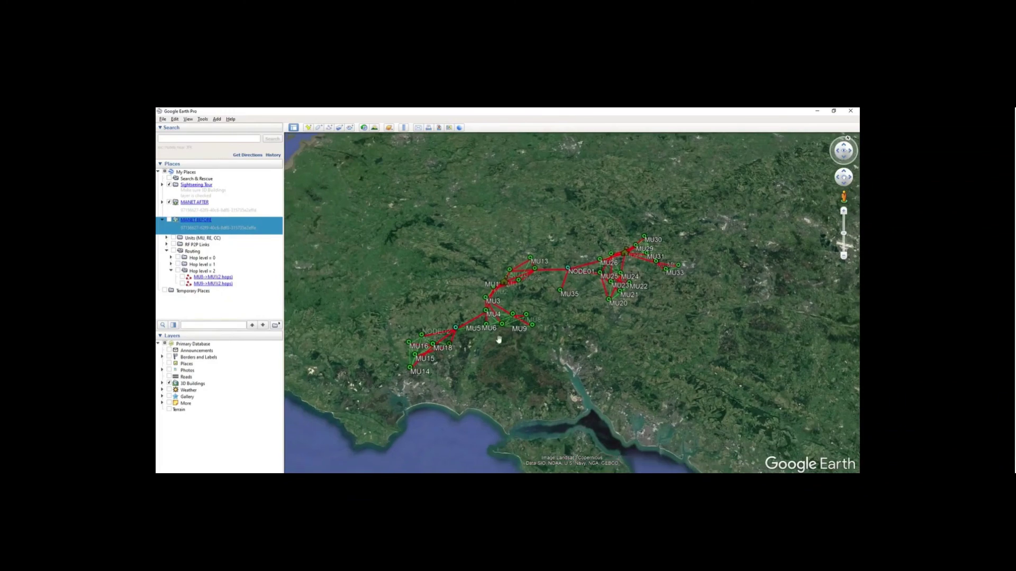
pyautogui.scroll(5, 481, 332)
pyautogui.scroll(2, 479, 332)
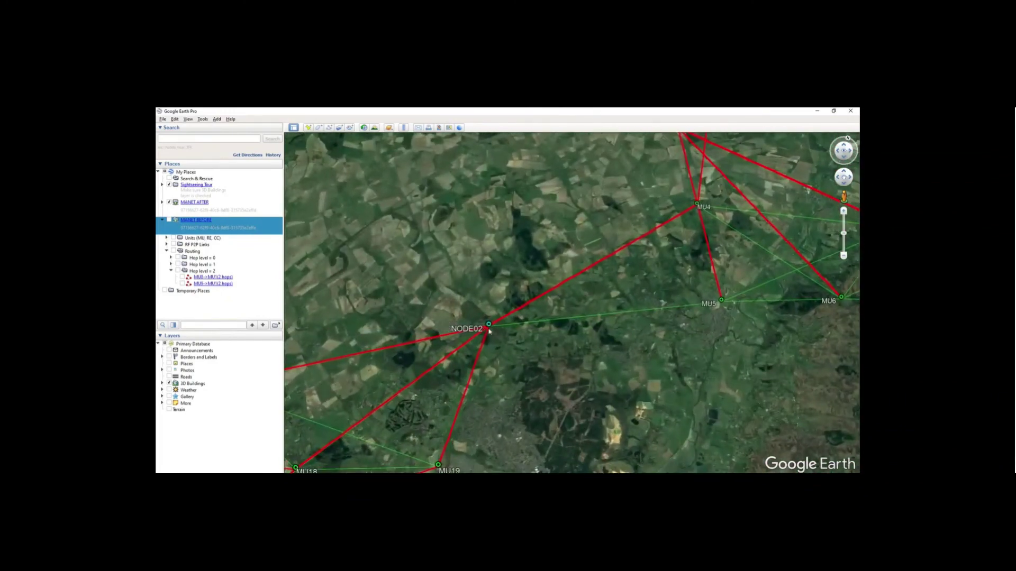
pyautogui.click(489, 327)
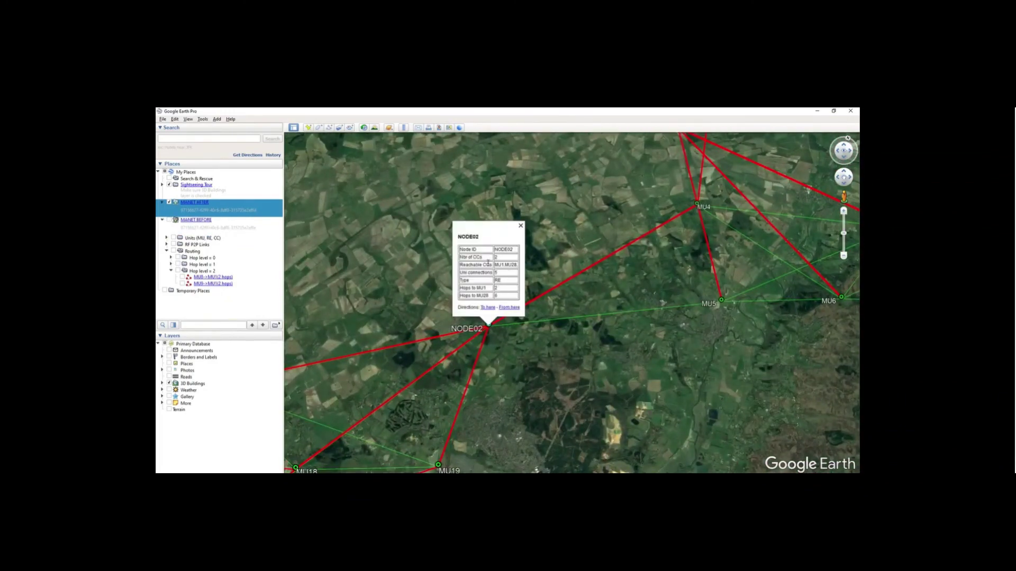
pyautogui.moveTo(564, 365); pyautogui.dragTo(486, 328)
pyautogui.click(435, 291)
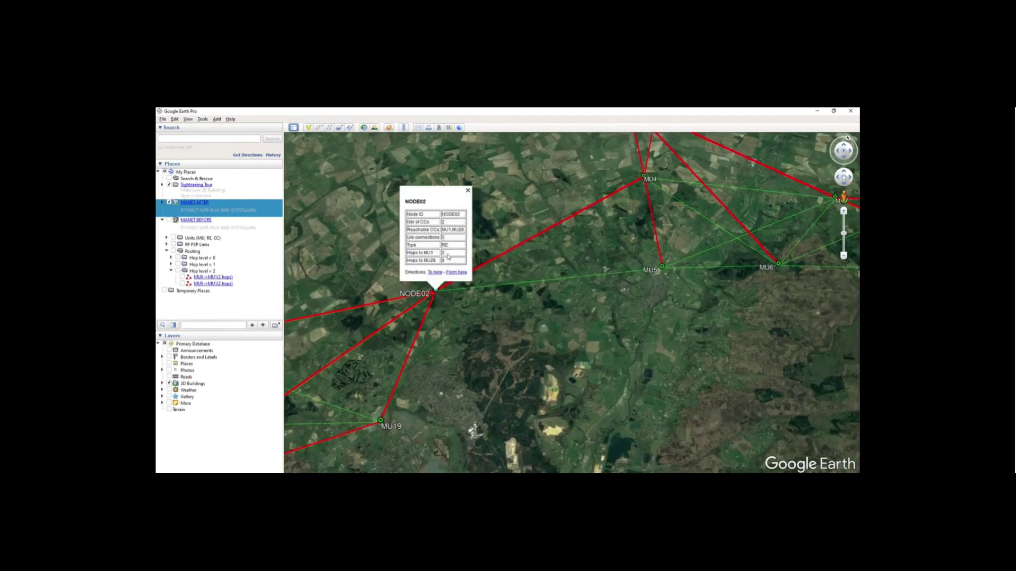
pyautogui.scroll(3, 442, 308)
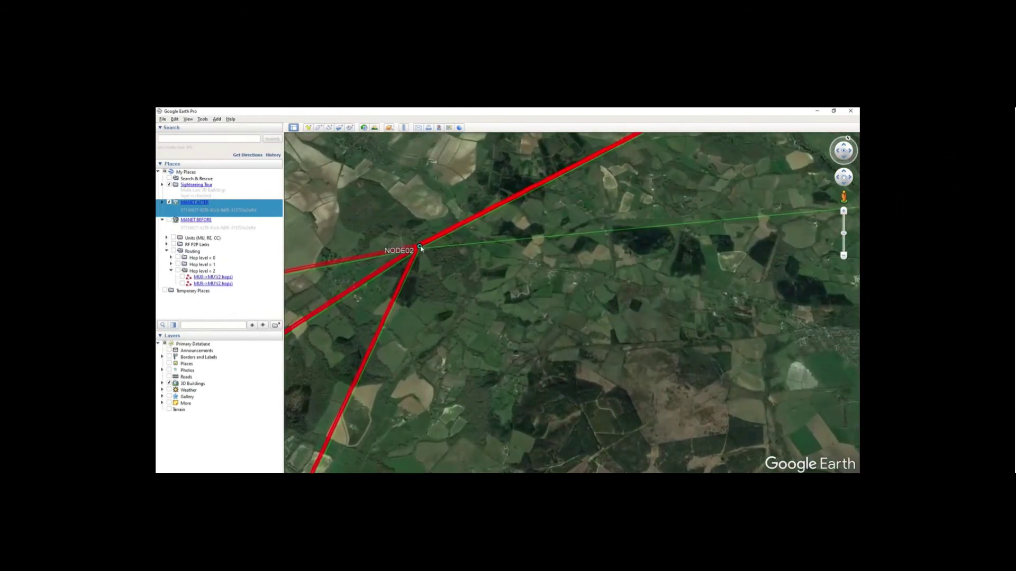
# Tilt and pan to a low oblique 3-D view of NODE02 with its red hop links across the terrain.
pyautogui.scroll(5, 422, 250)
pyautogui.scroll(3, 439, 298)
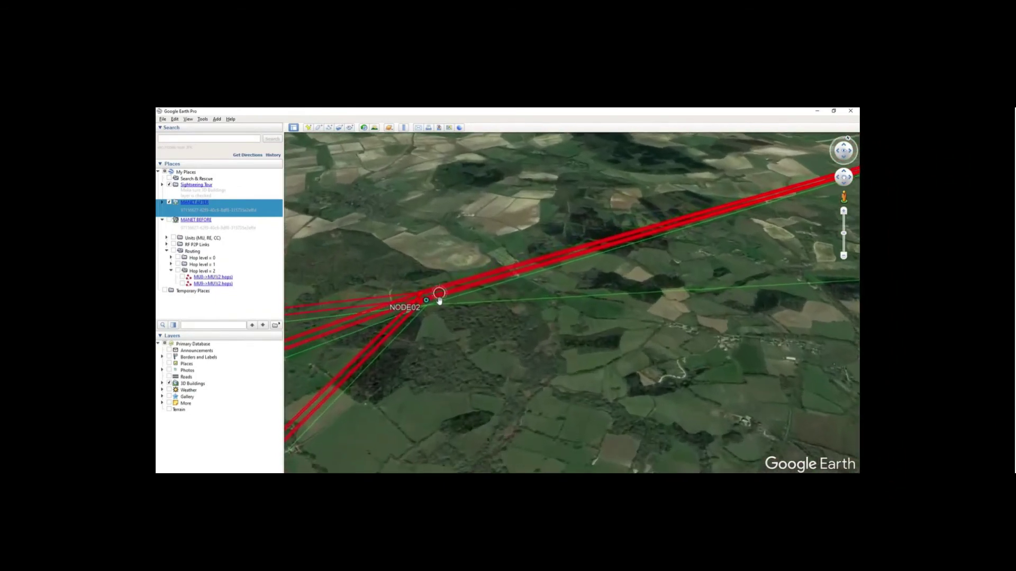
pyautogui.moveTo(424, 331); pyautogui.dragTo(424, 316)
pyautogui.scroll(3, 425, 305)
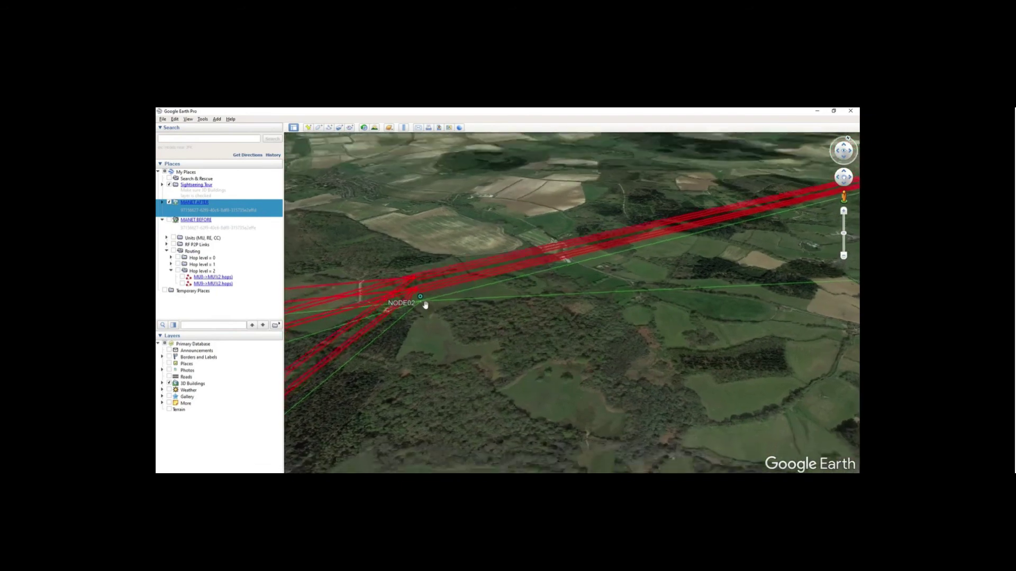
pyautogui.scroll(6, 425, 305)
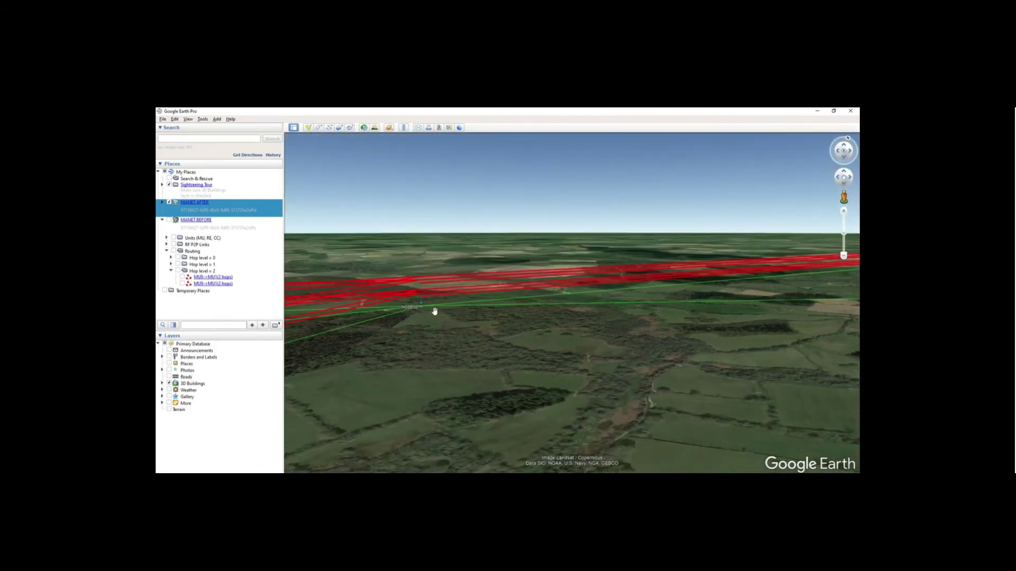
pyautogui.moveTo(433, 310); pyautogui.dragTo(444, 344)
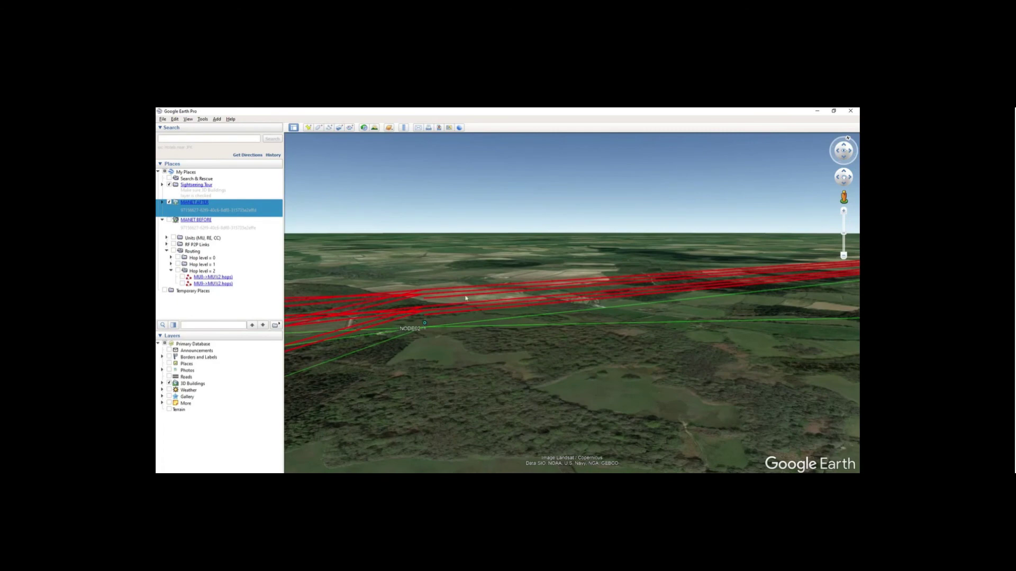
pyautogui.scroll(-4, 490, 340)
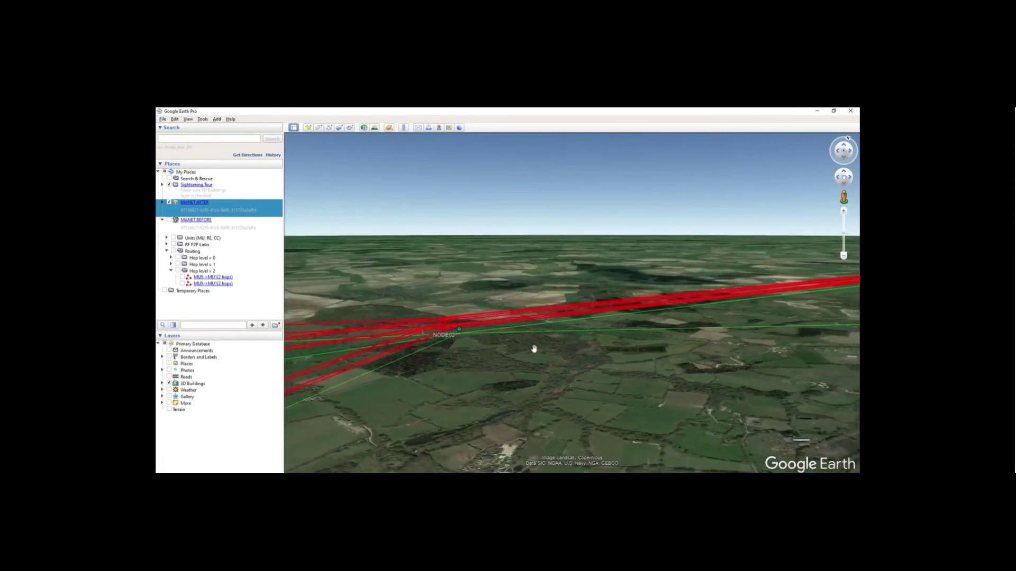
pyautogui.scroll(-3, 520, 341)
pyautogui.moveTo(519, 341); pyautogui.dragTo(491, 355)
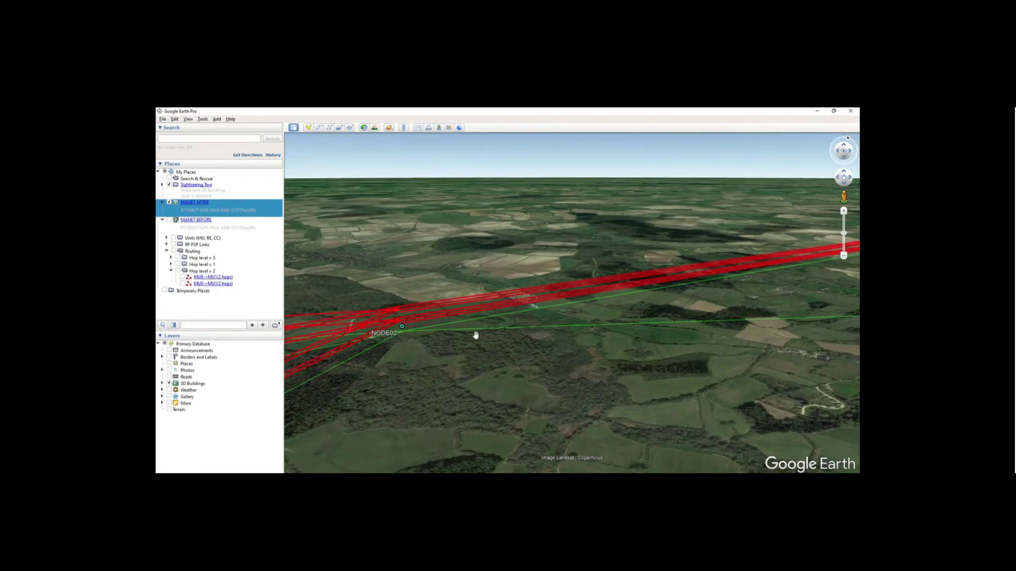
pyautogui.moveTo(523, 335); pyautogui.dragTo(477, 335)
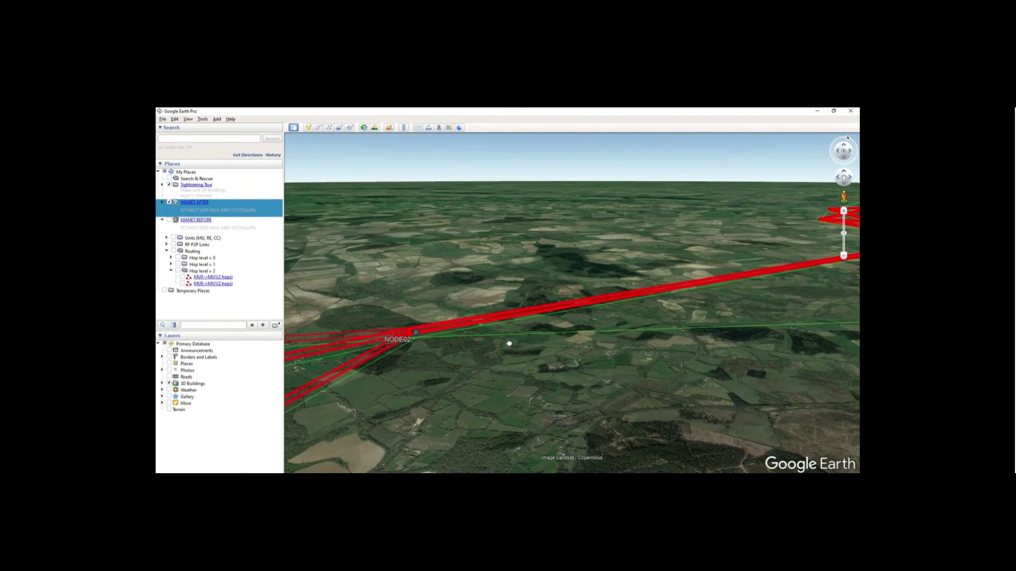
pyautogui.moveTo(516, 334); pyautogui.dragTo(504, 389)
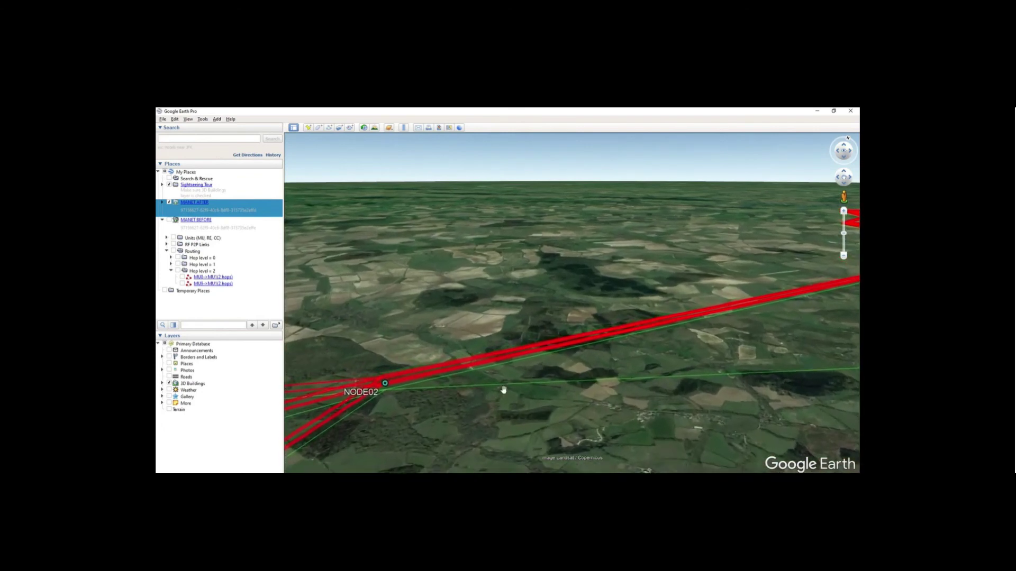